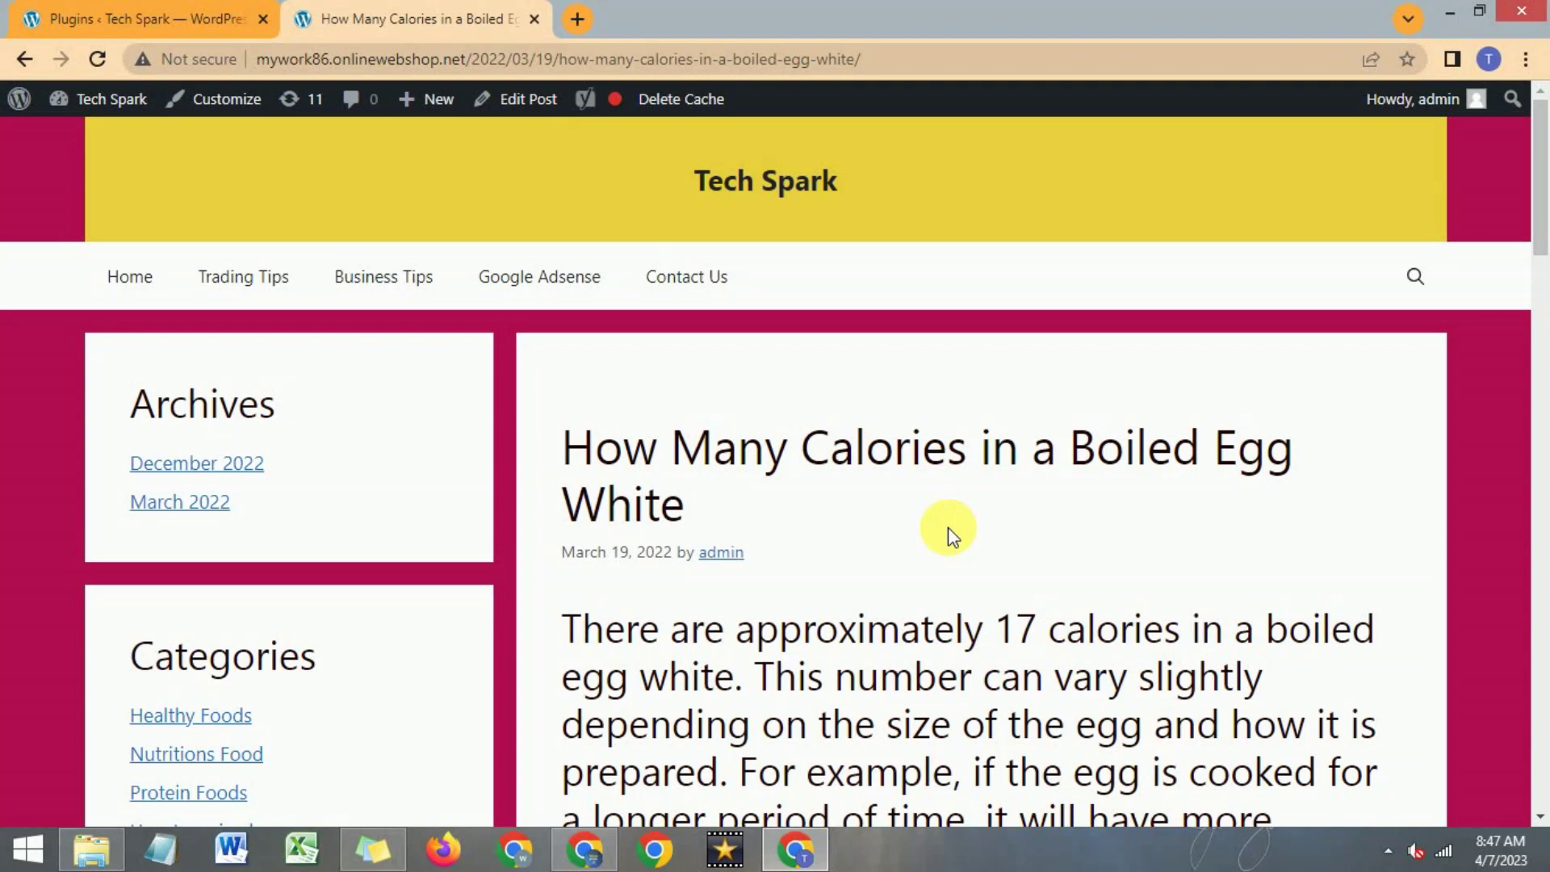
scroll(1013, 515, "down", 3)
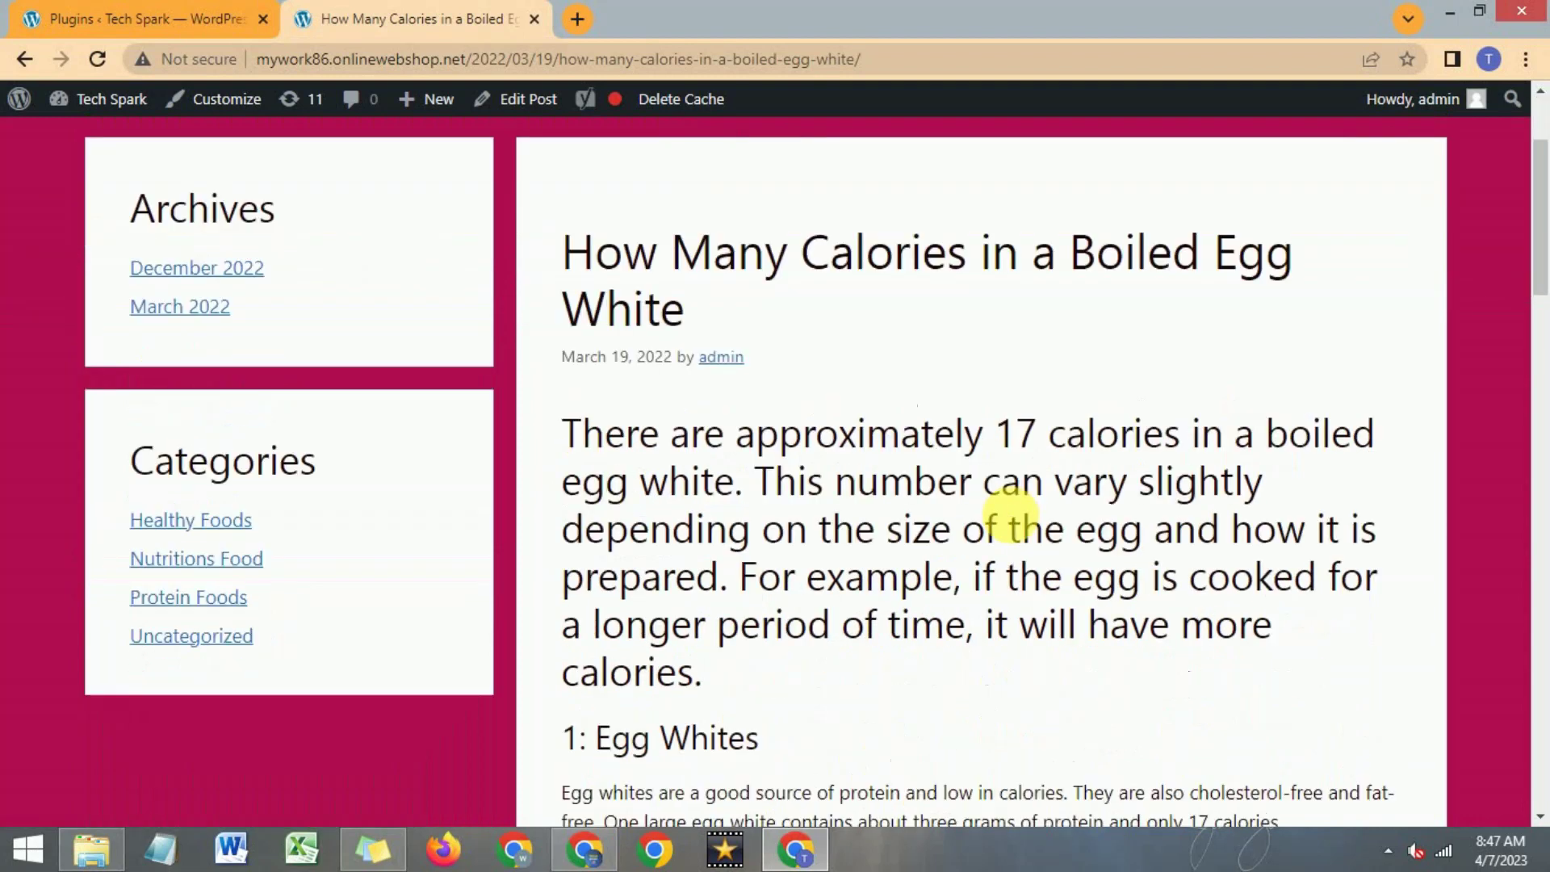
scroll(1019, 524, "up", 3)
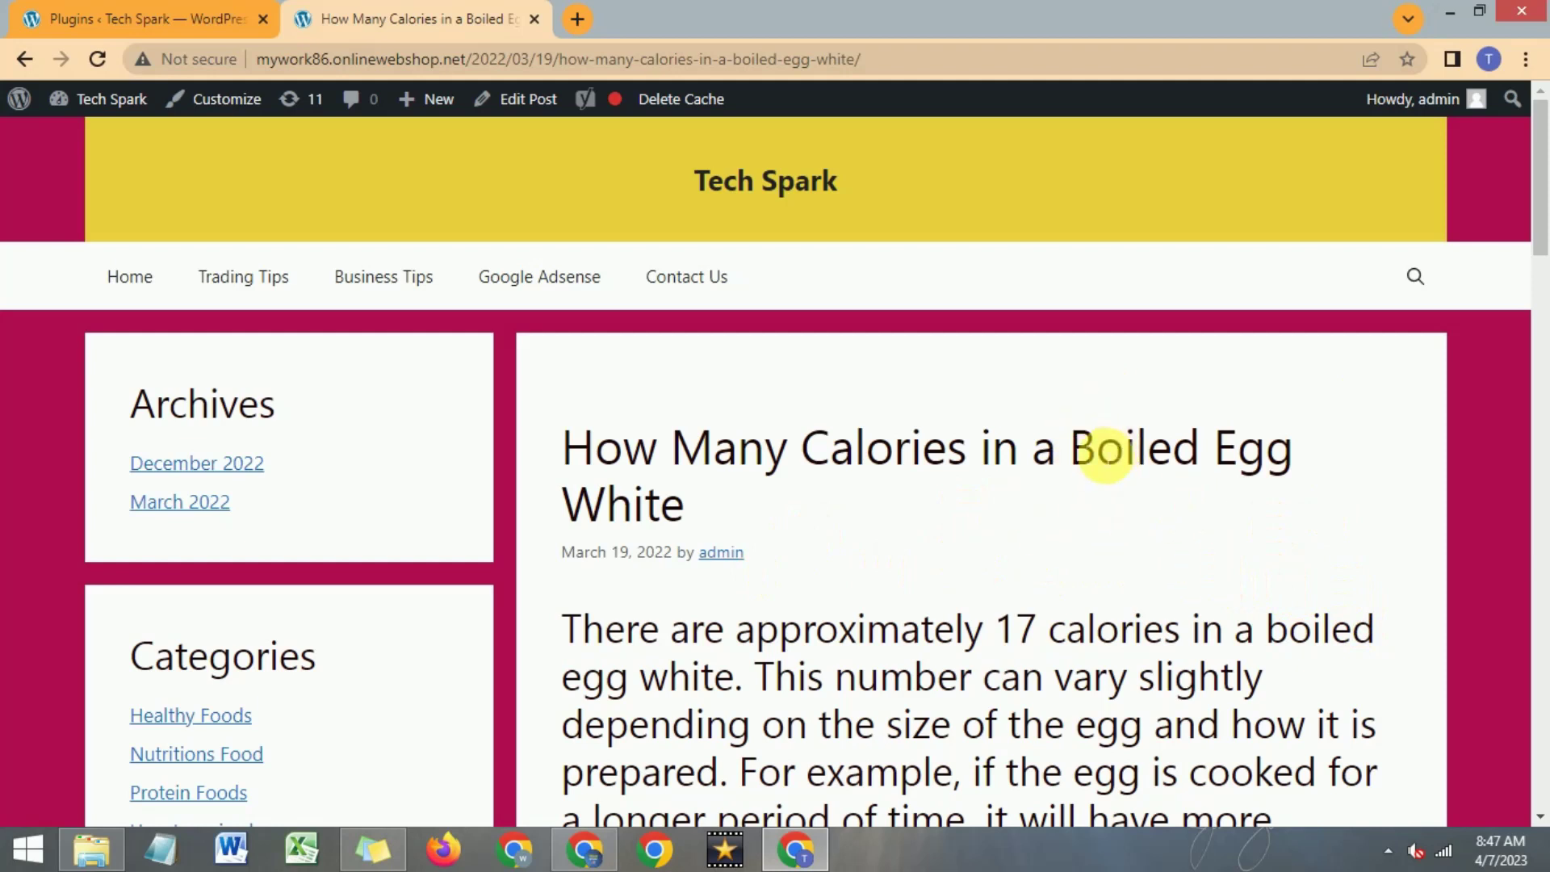
scroll(1141, 467, "down", 3)
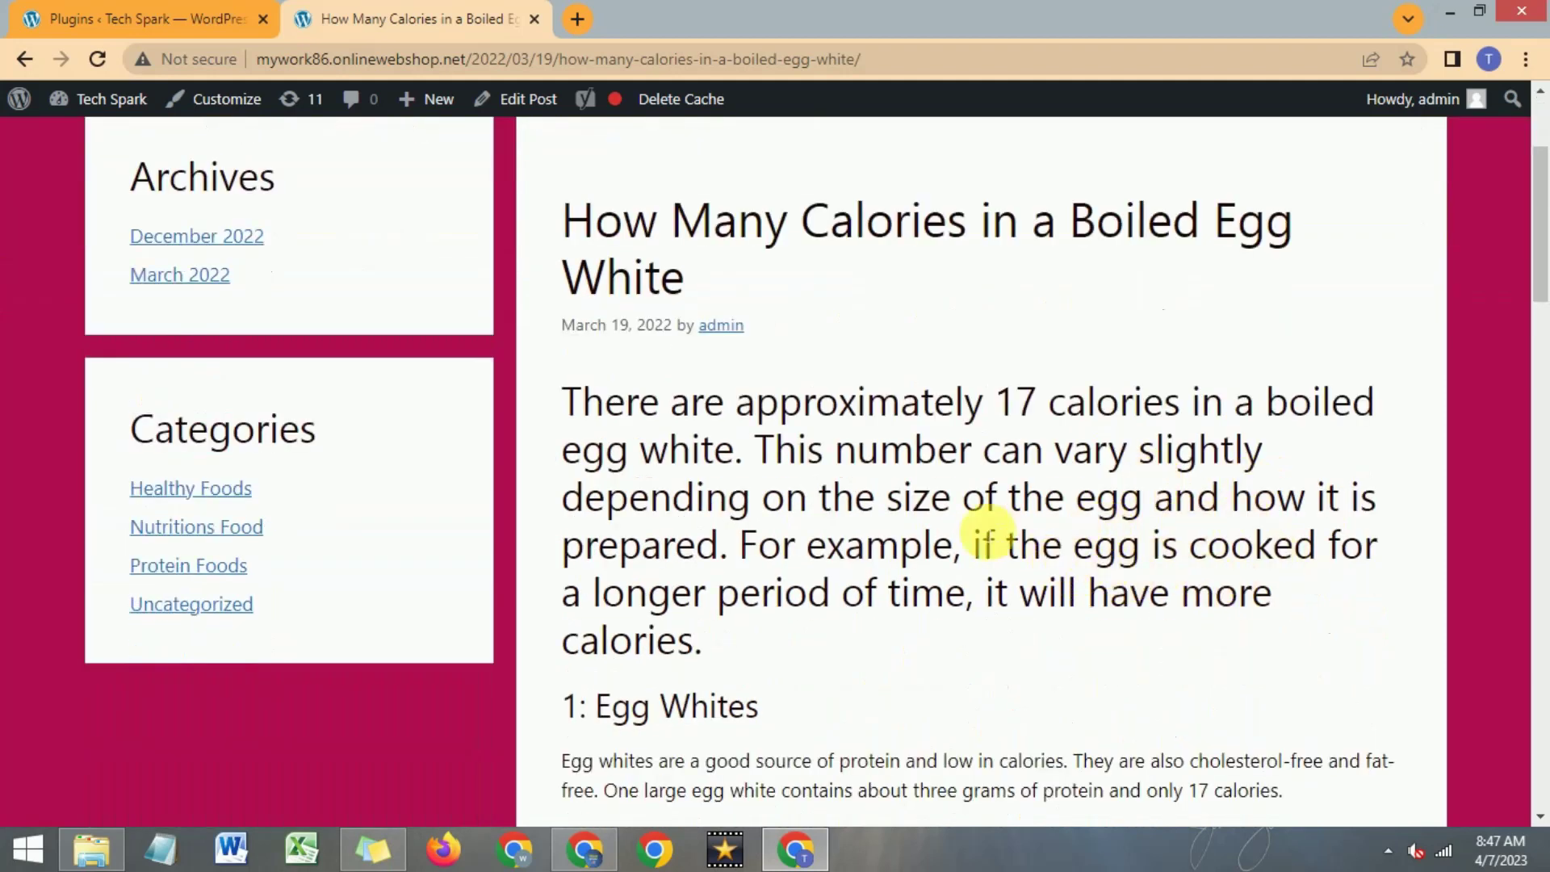
scroll(1188, 569, "up", 3)
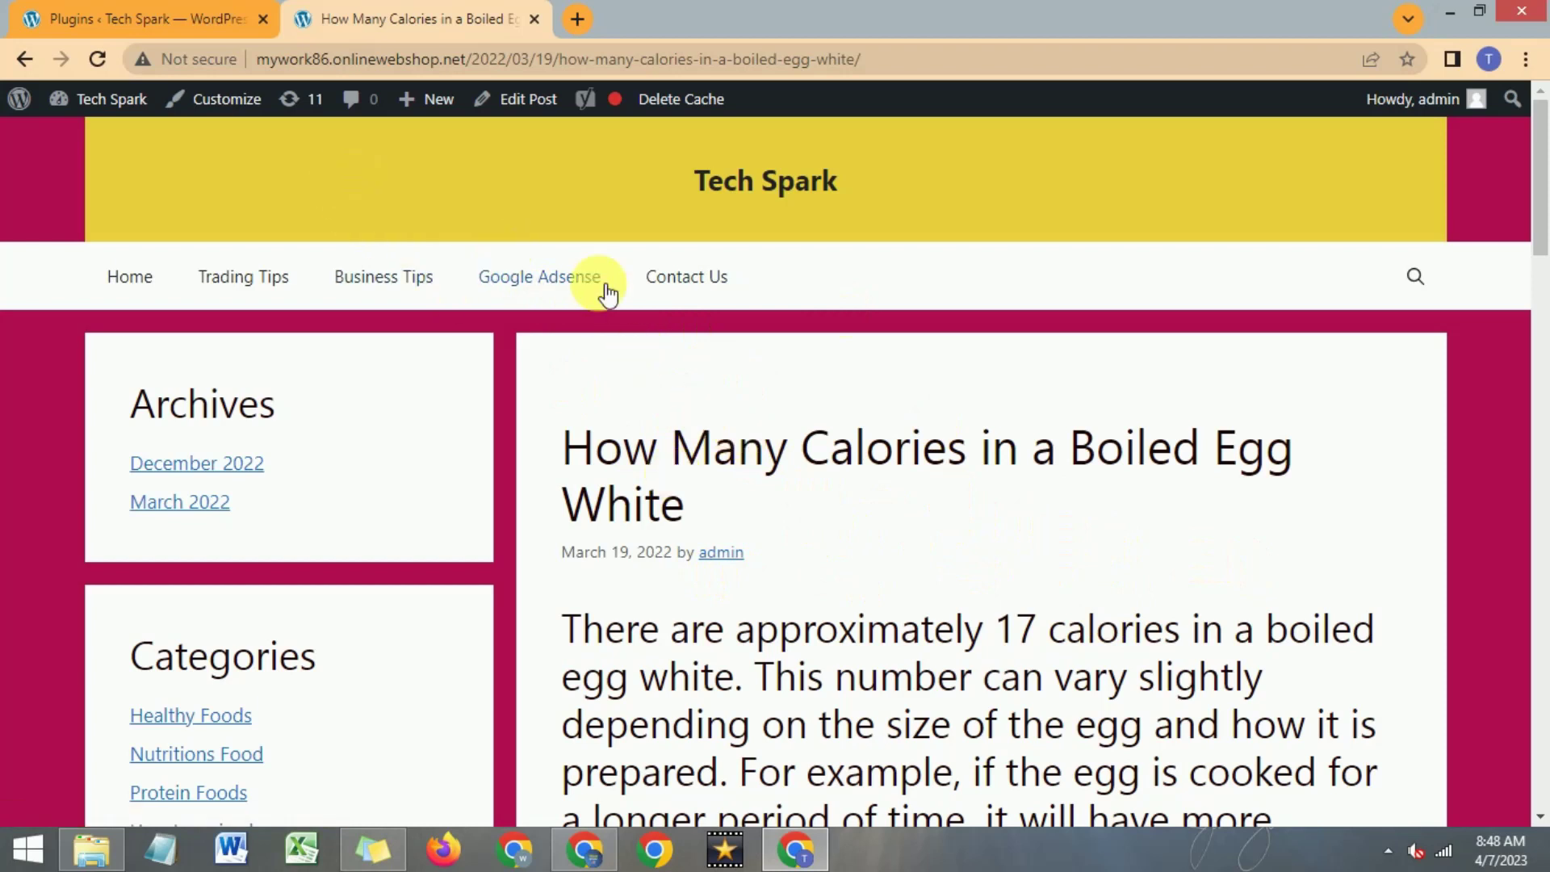
Step: Switch from the blog post to the WordPress plugin administration and open the page for adding new plugins
left_click(165, 12)
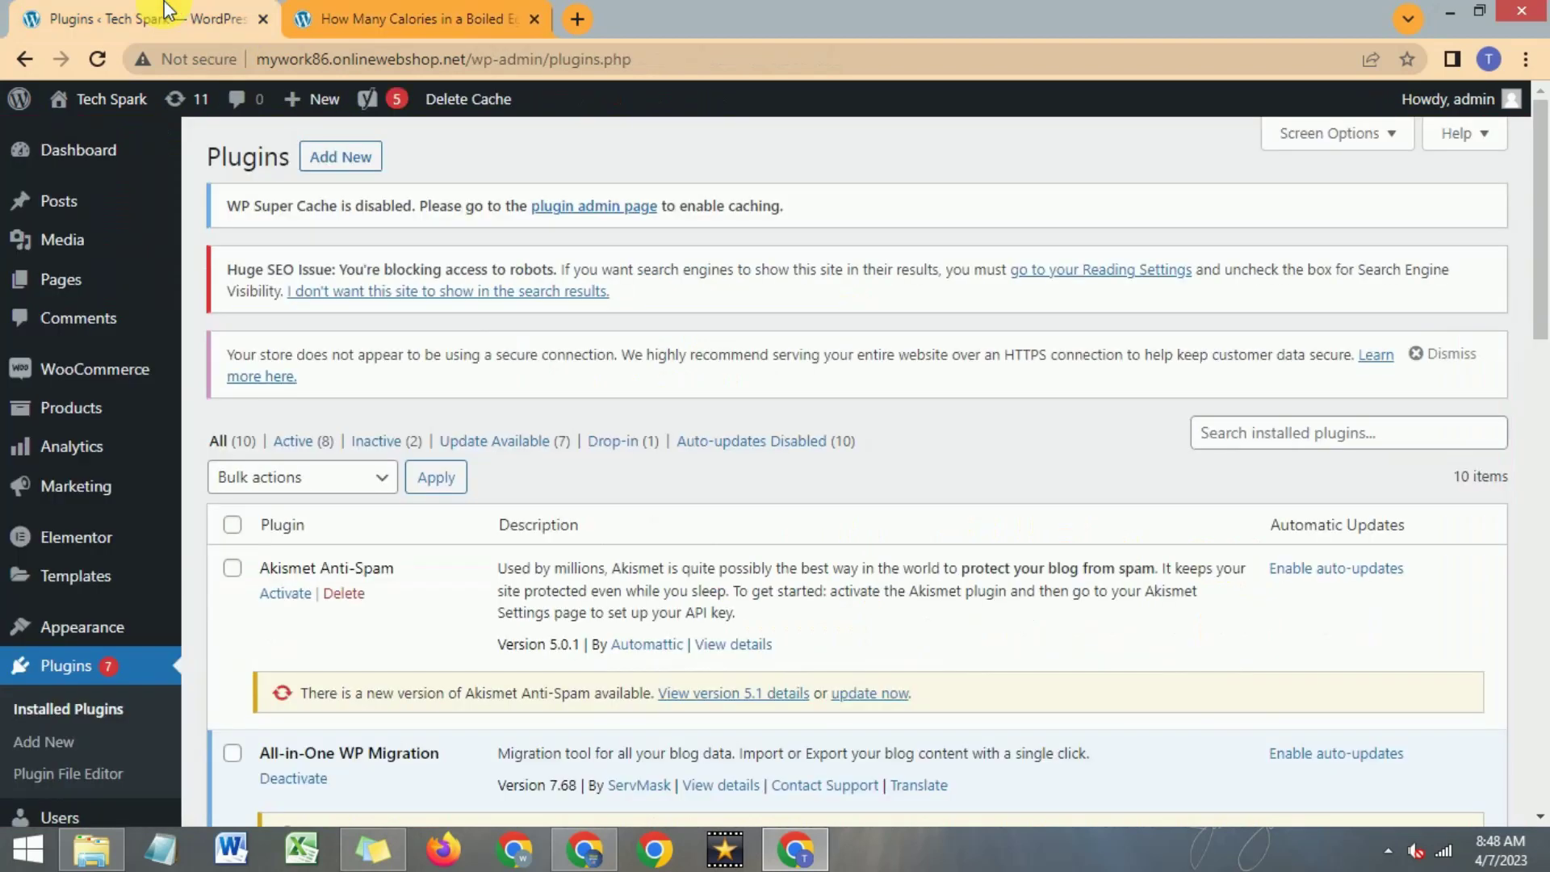
mouse_move(60, 642)
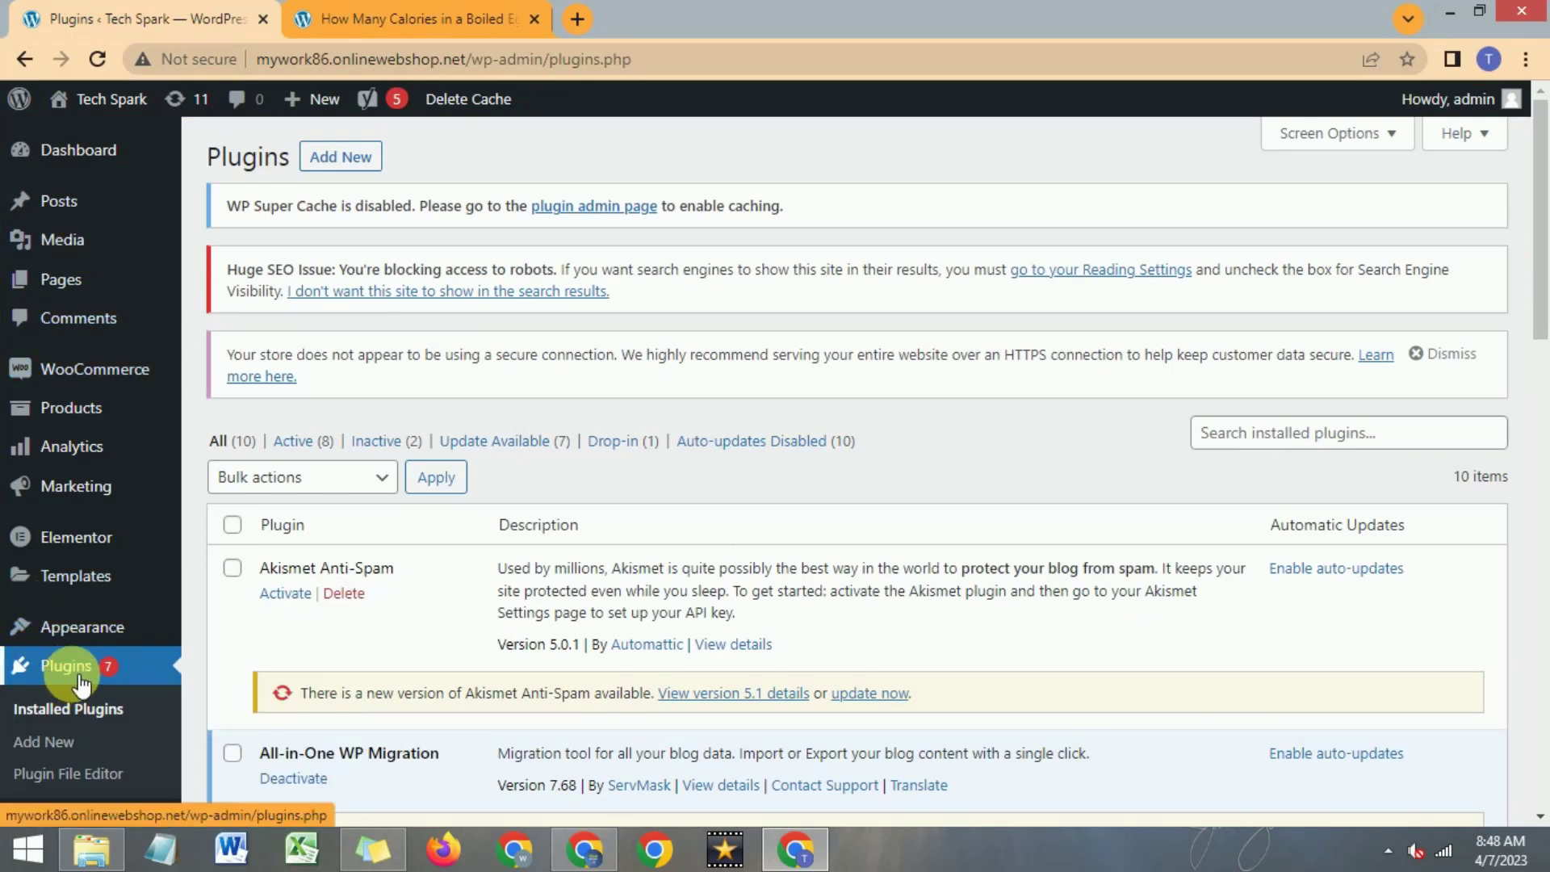
scroll(601, 512, "down", 5)
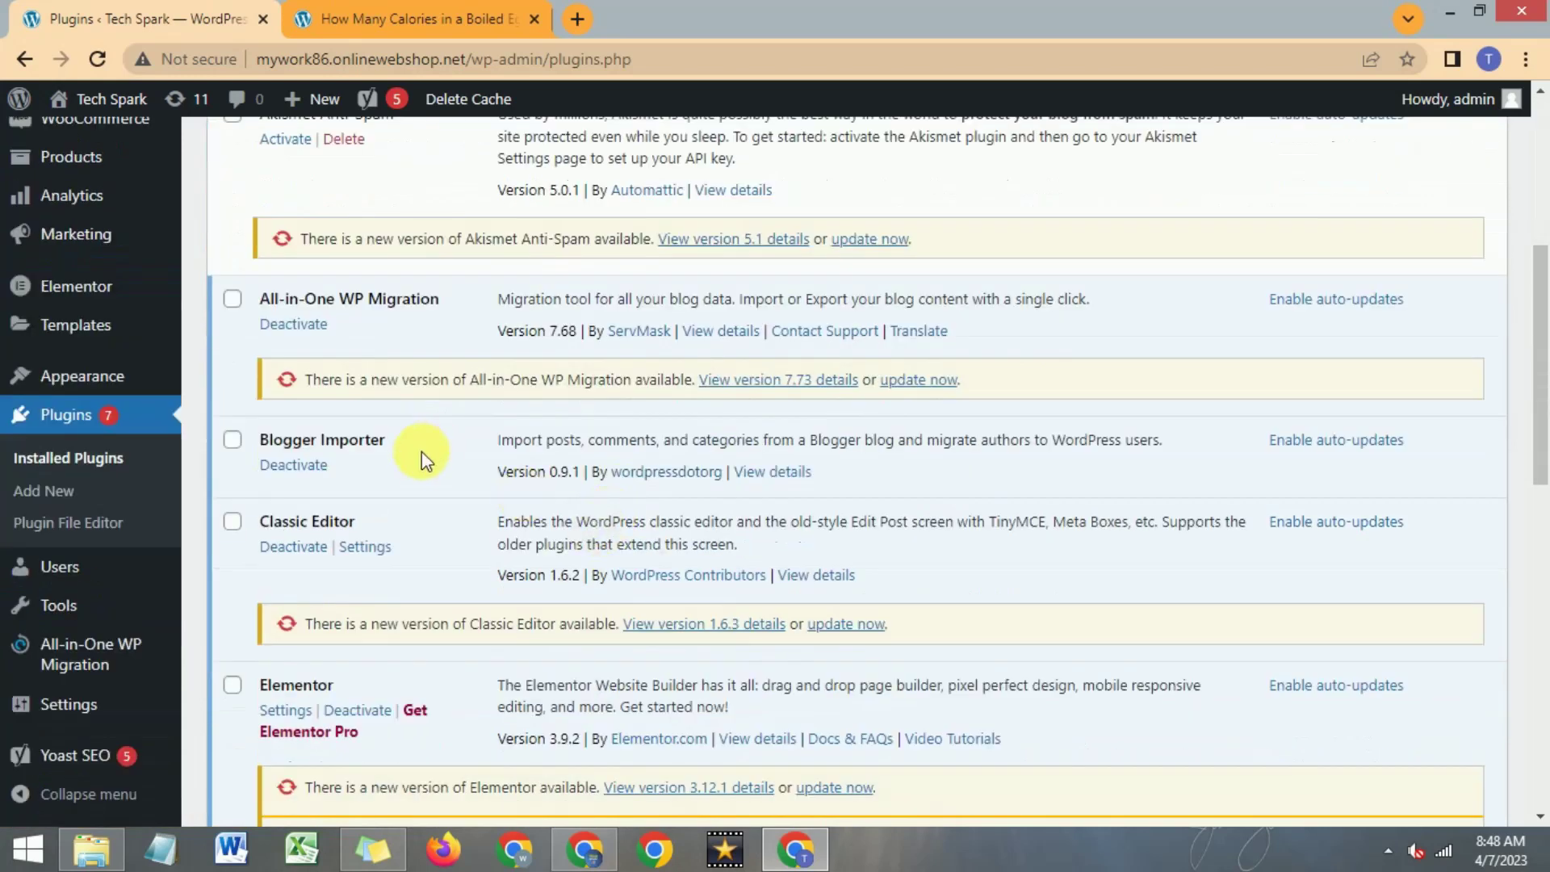
scroll(420, 461, "up", 3)
scroll(430, 588, "up", 2)
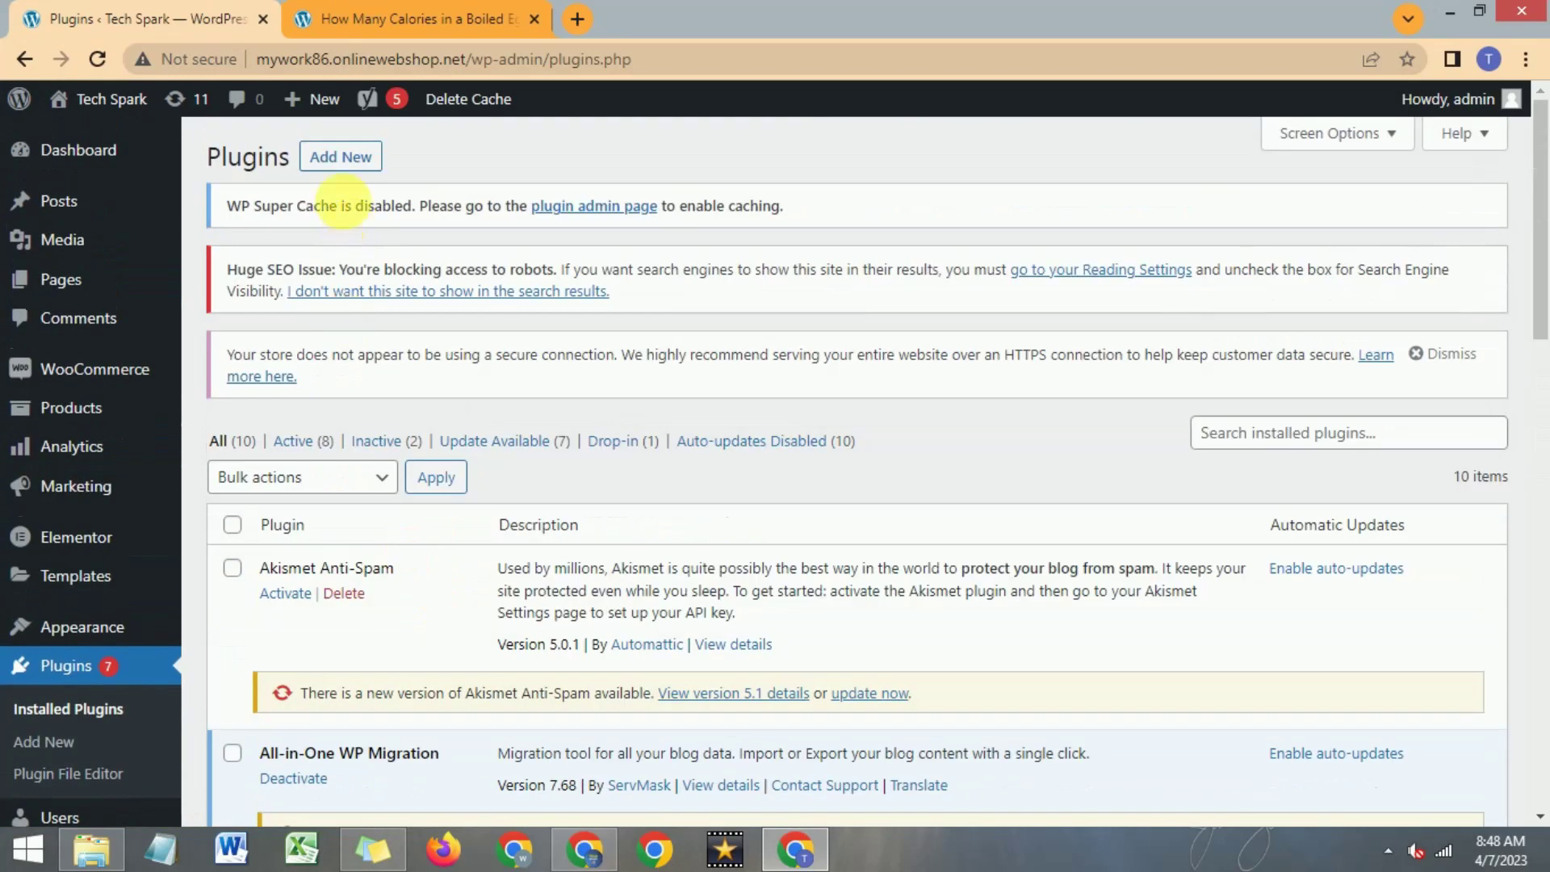
left_click(334, 156)
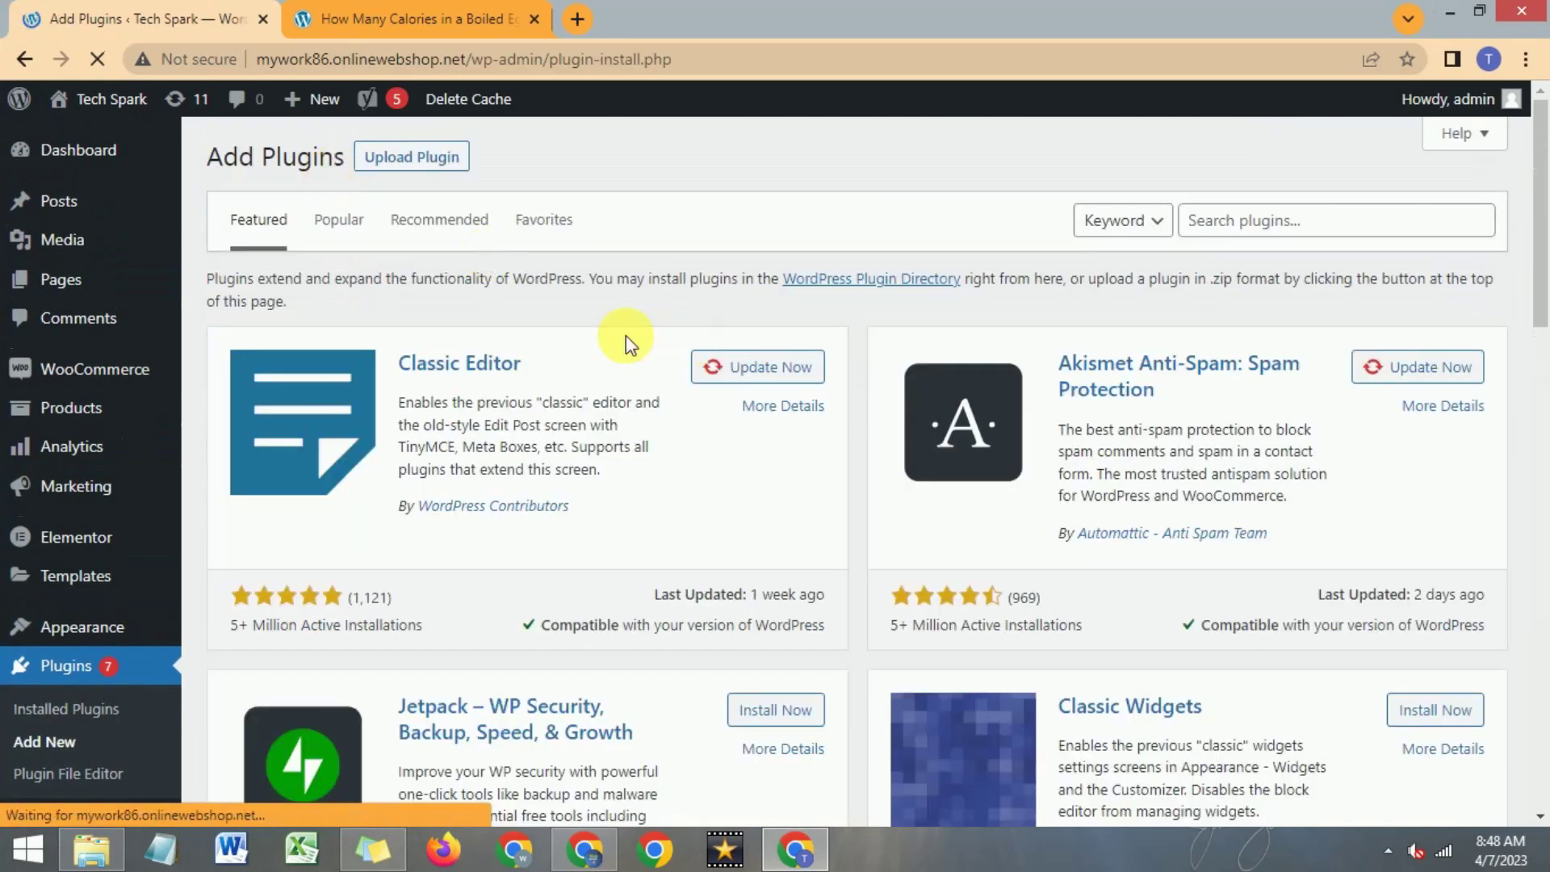
Step: Search the plugin directory for "wp chat"
scroll(628, 464, "down", 4)
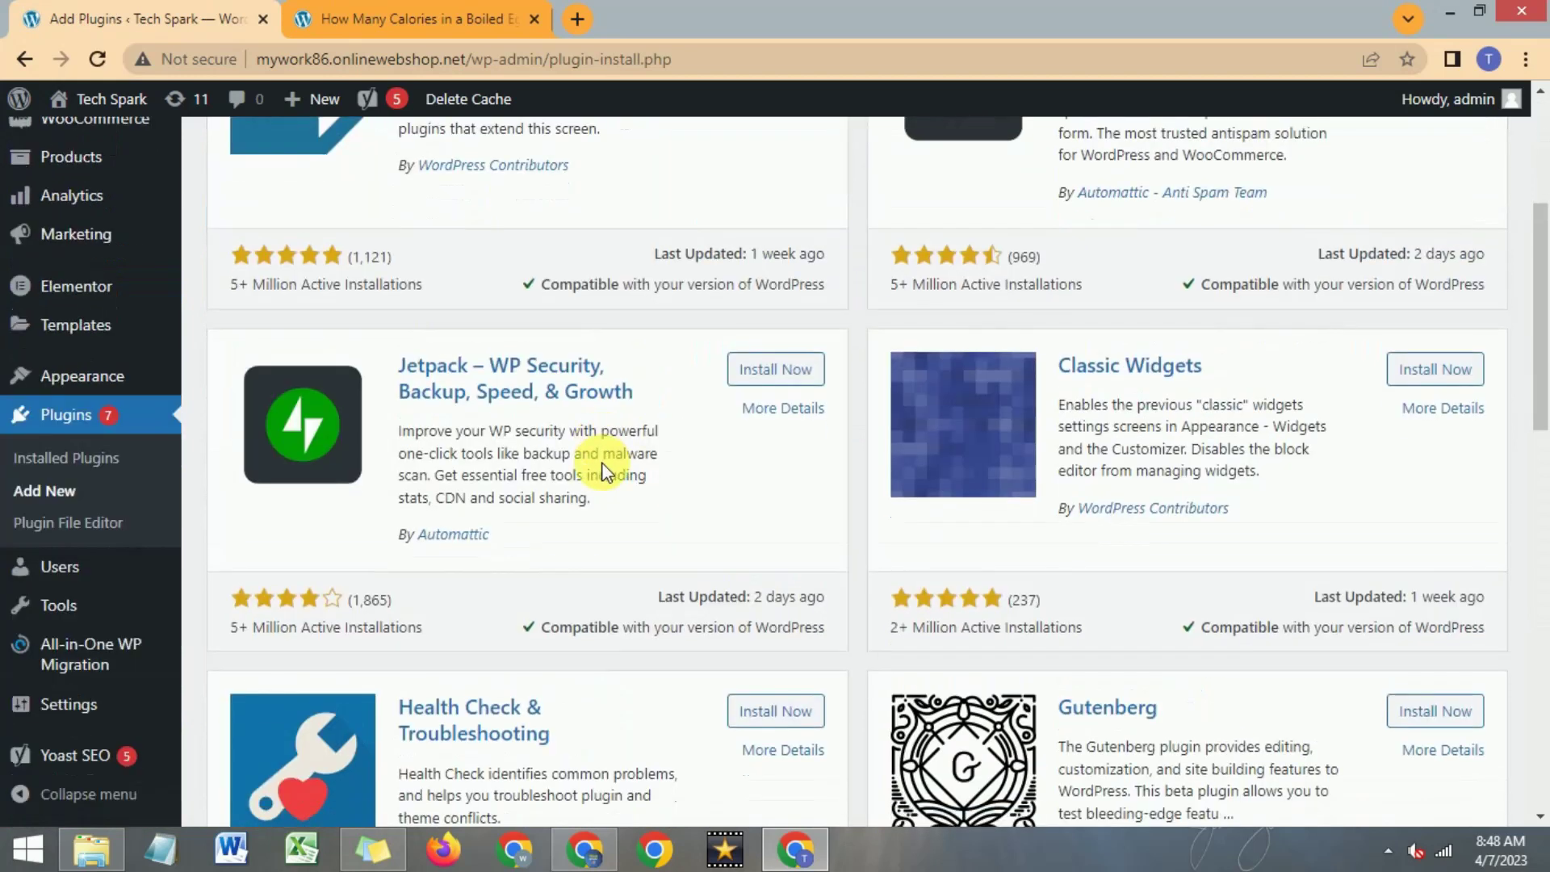
scroll(604, 472, "down", 3)
scroll(650, 475, "down", 1)
scroll(665, 484, "up", 5)
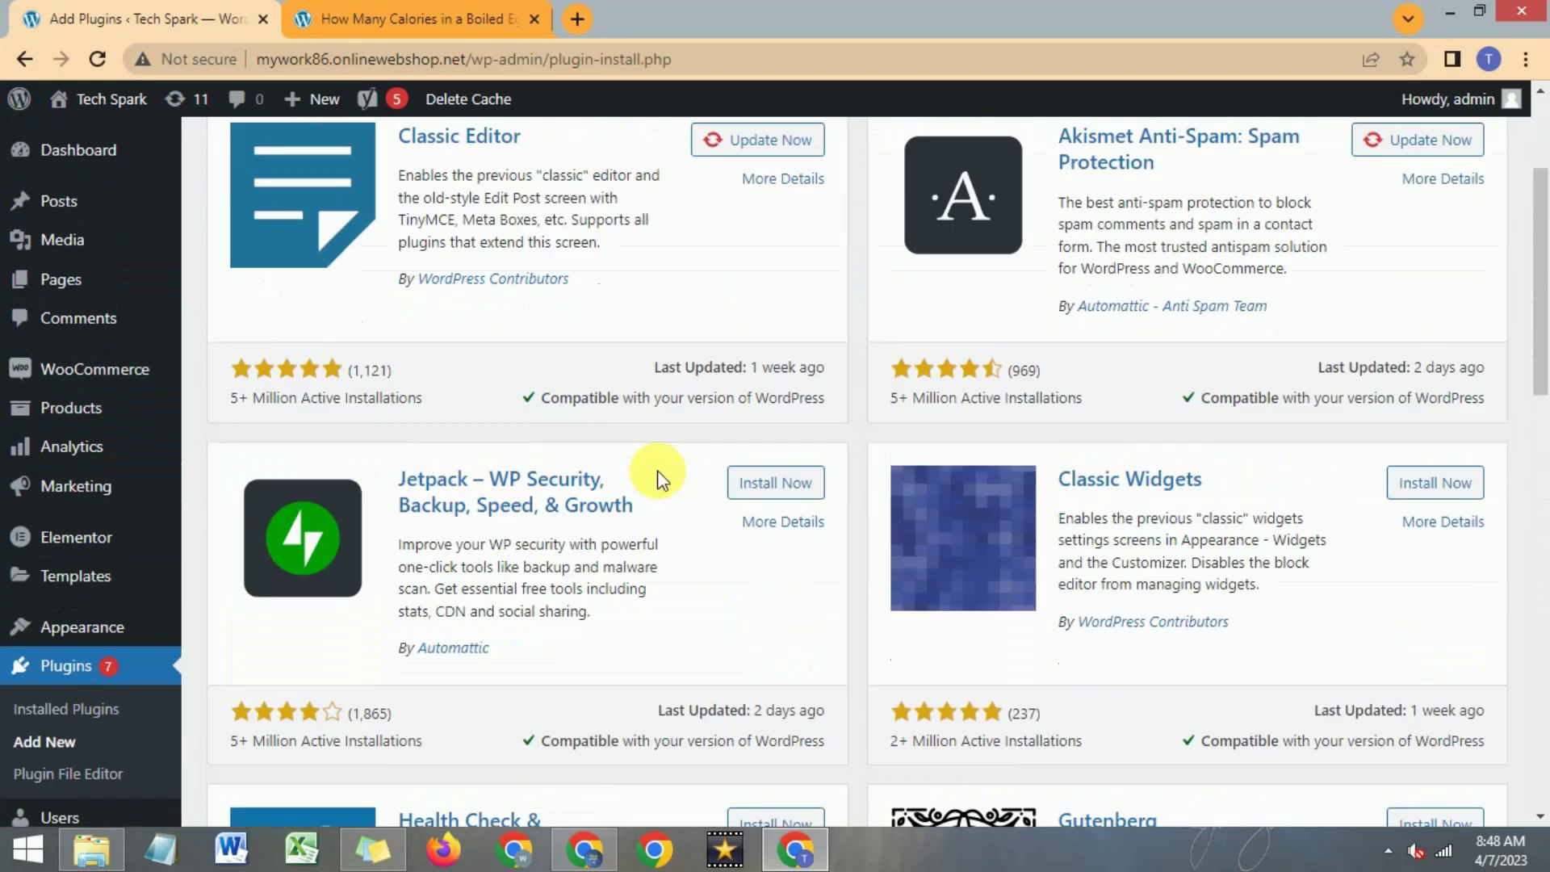
scroll(657, 470, "up", 3)
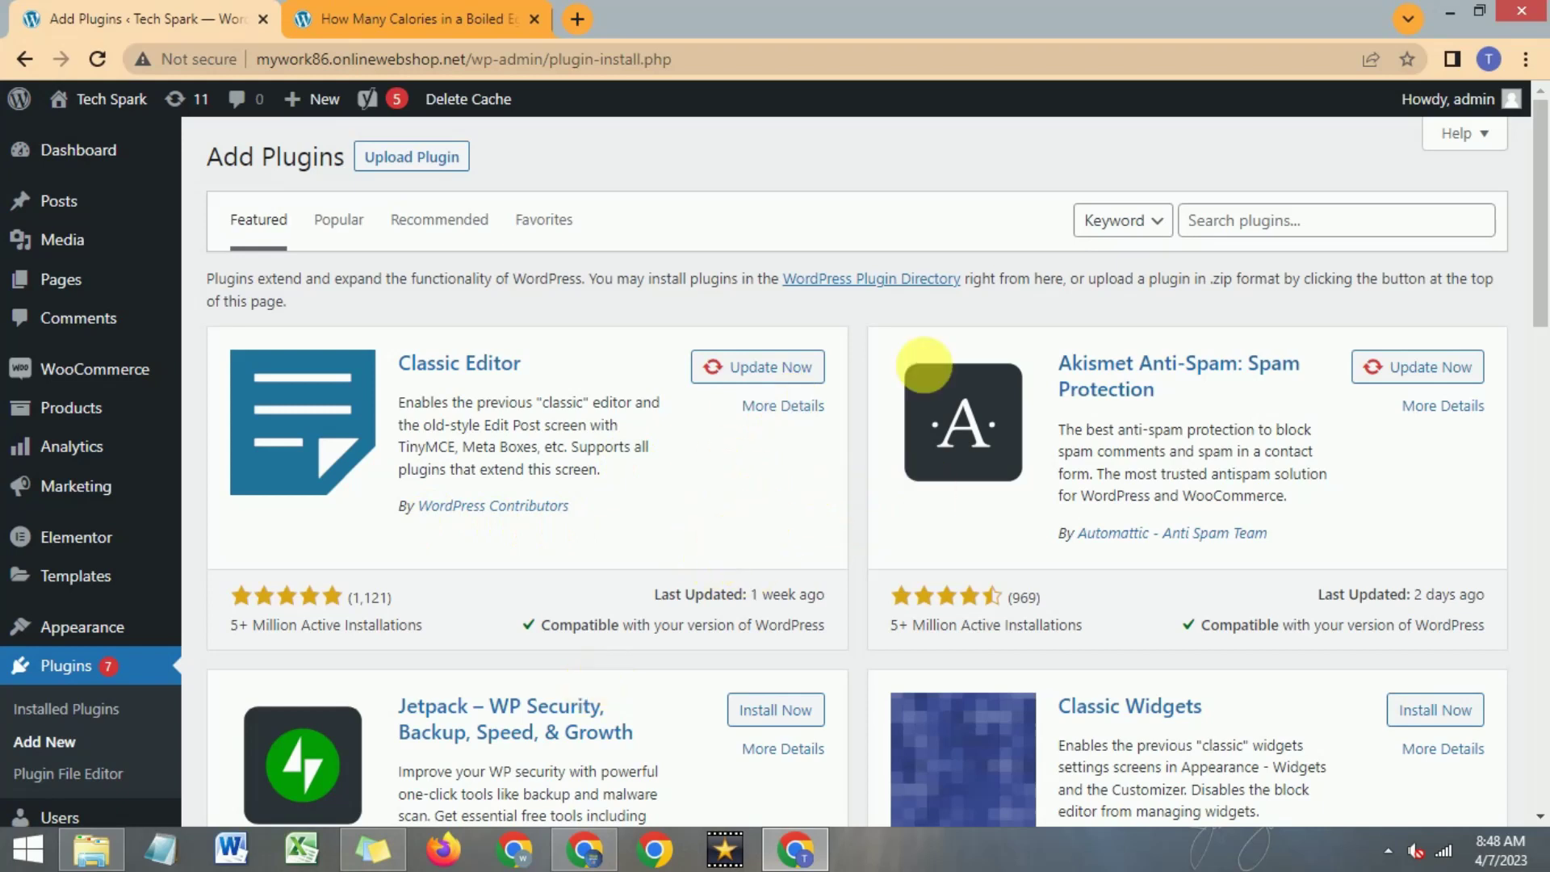
left_click(1247, 222)
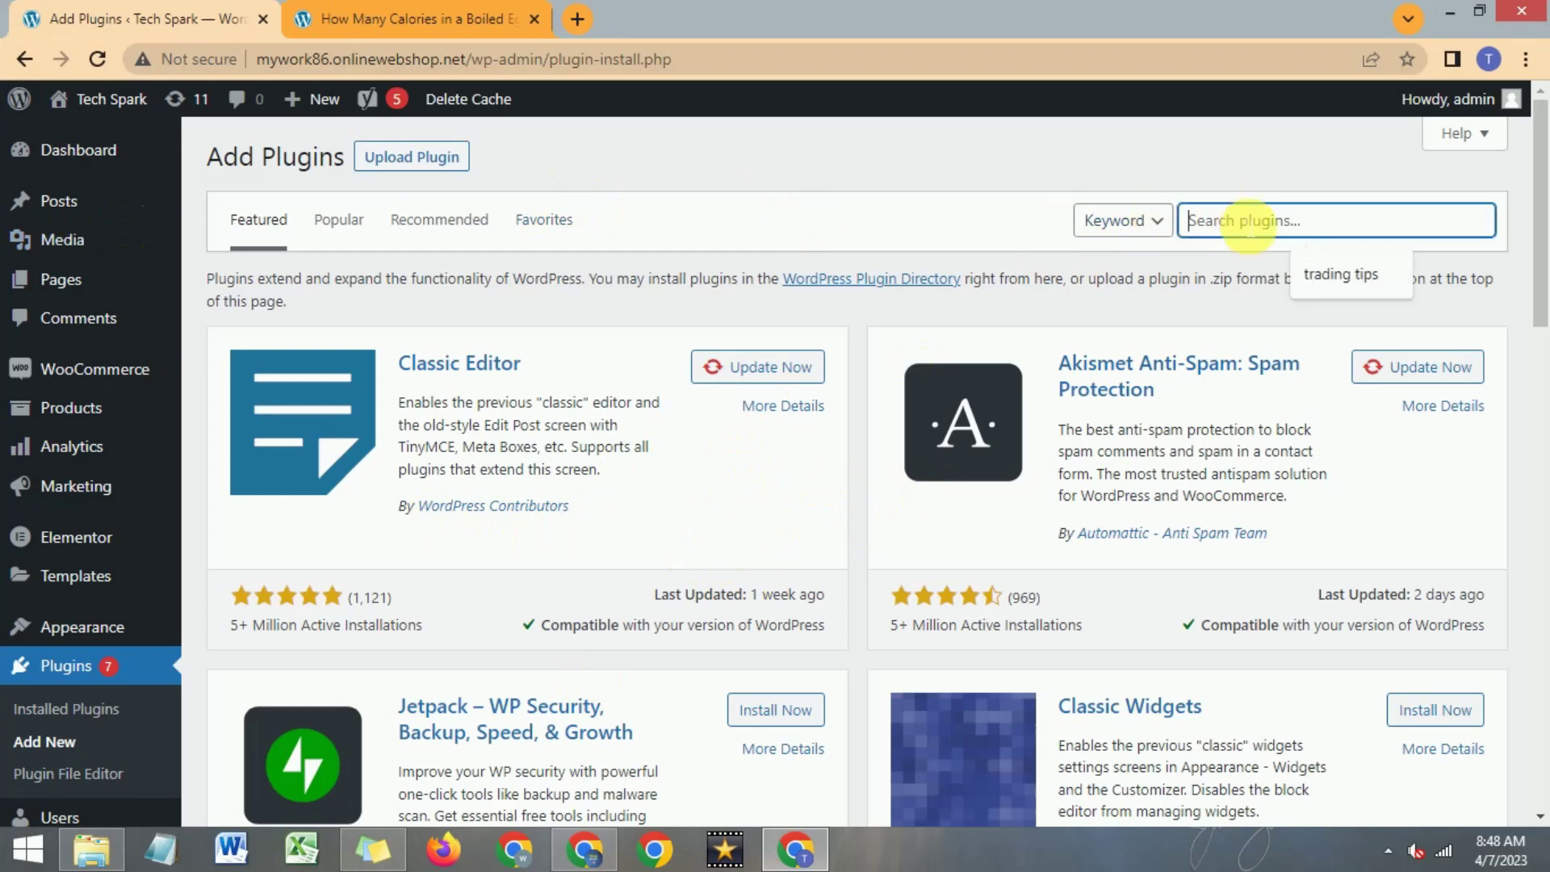
type("wp chat")
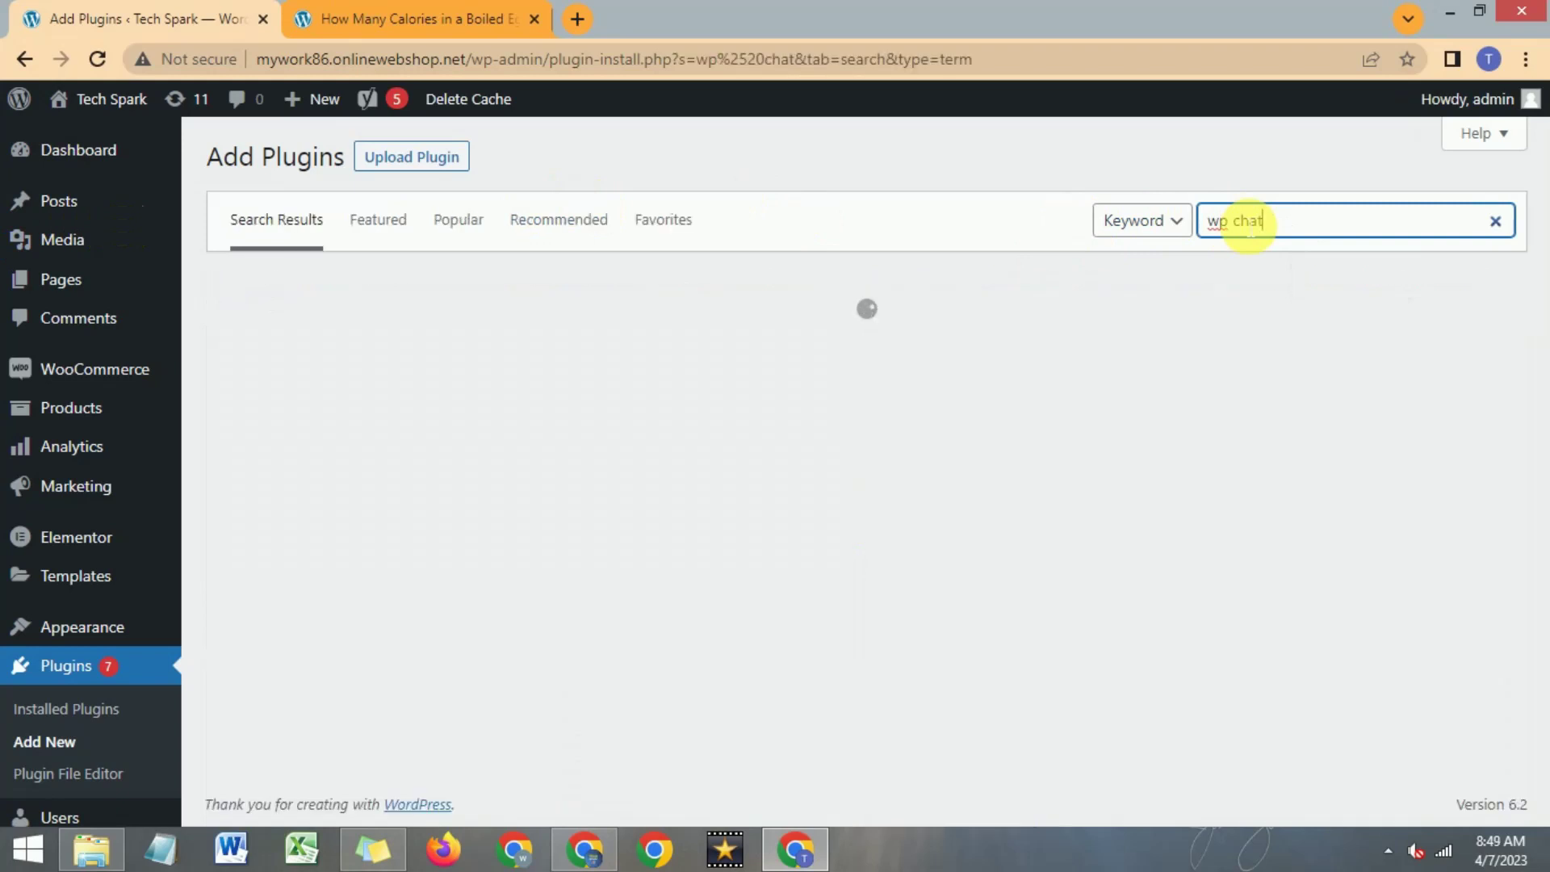
Step: Install and activate the WP Chat App plugin by NinjaTeam from the search results
scroll(730, 458, "down", 10)
scroll(730, 459, "up", 7)
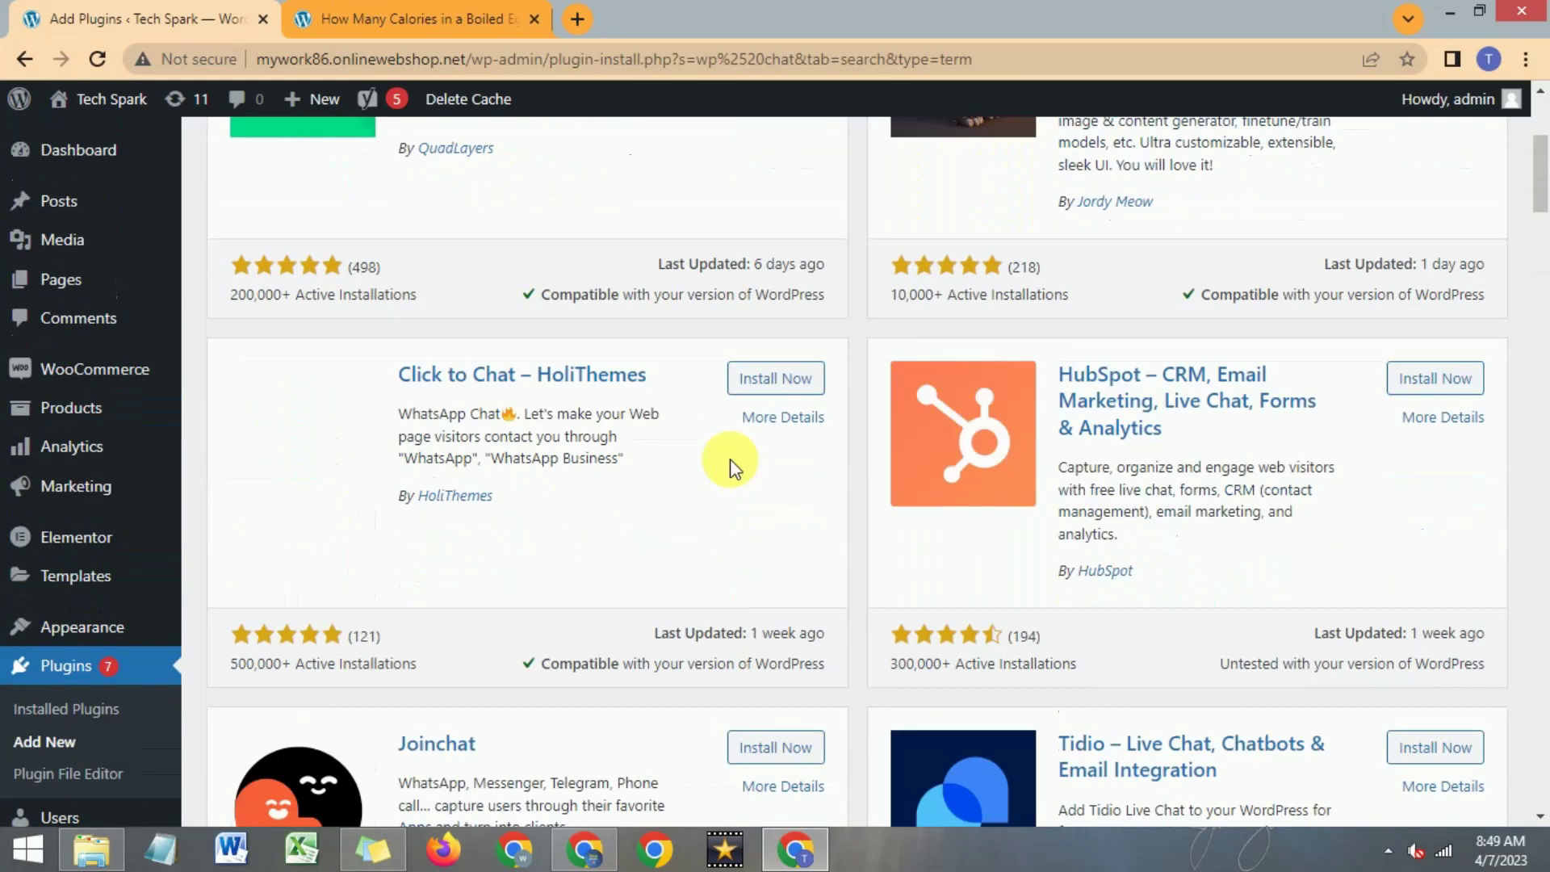
scroll(730, 458, "down", 7)
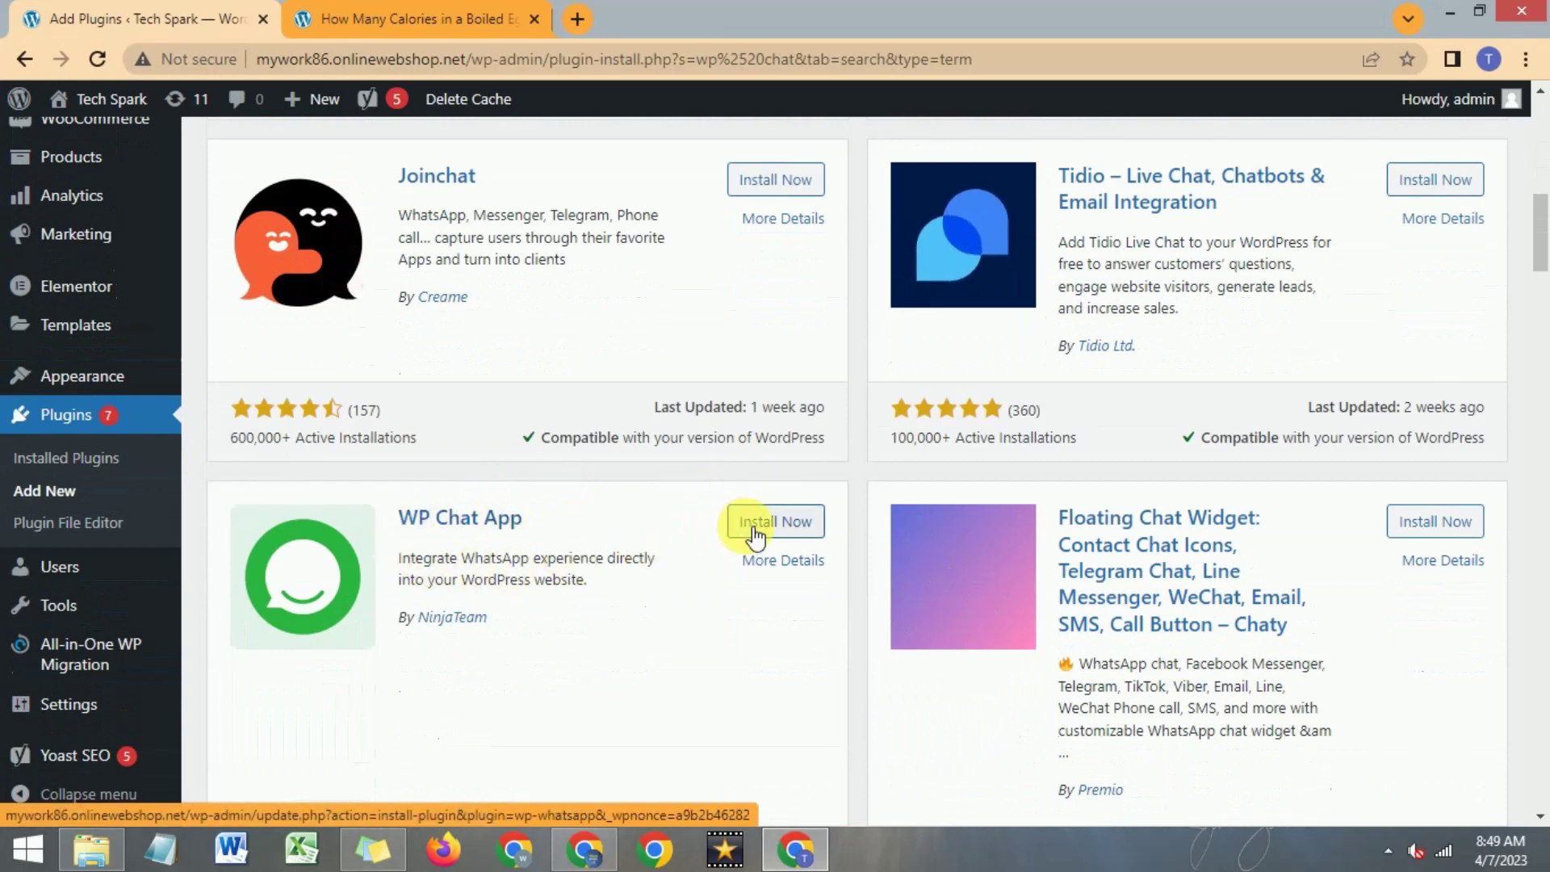
left_click(755, 524)
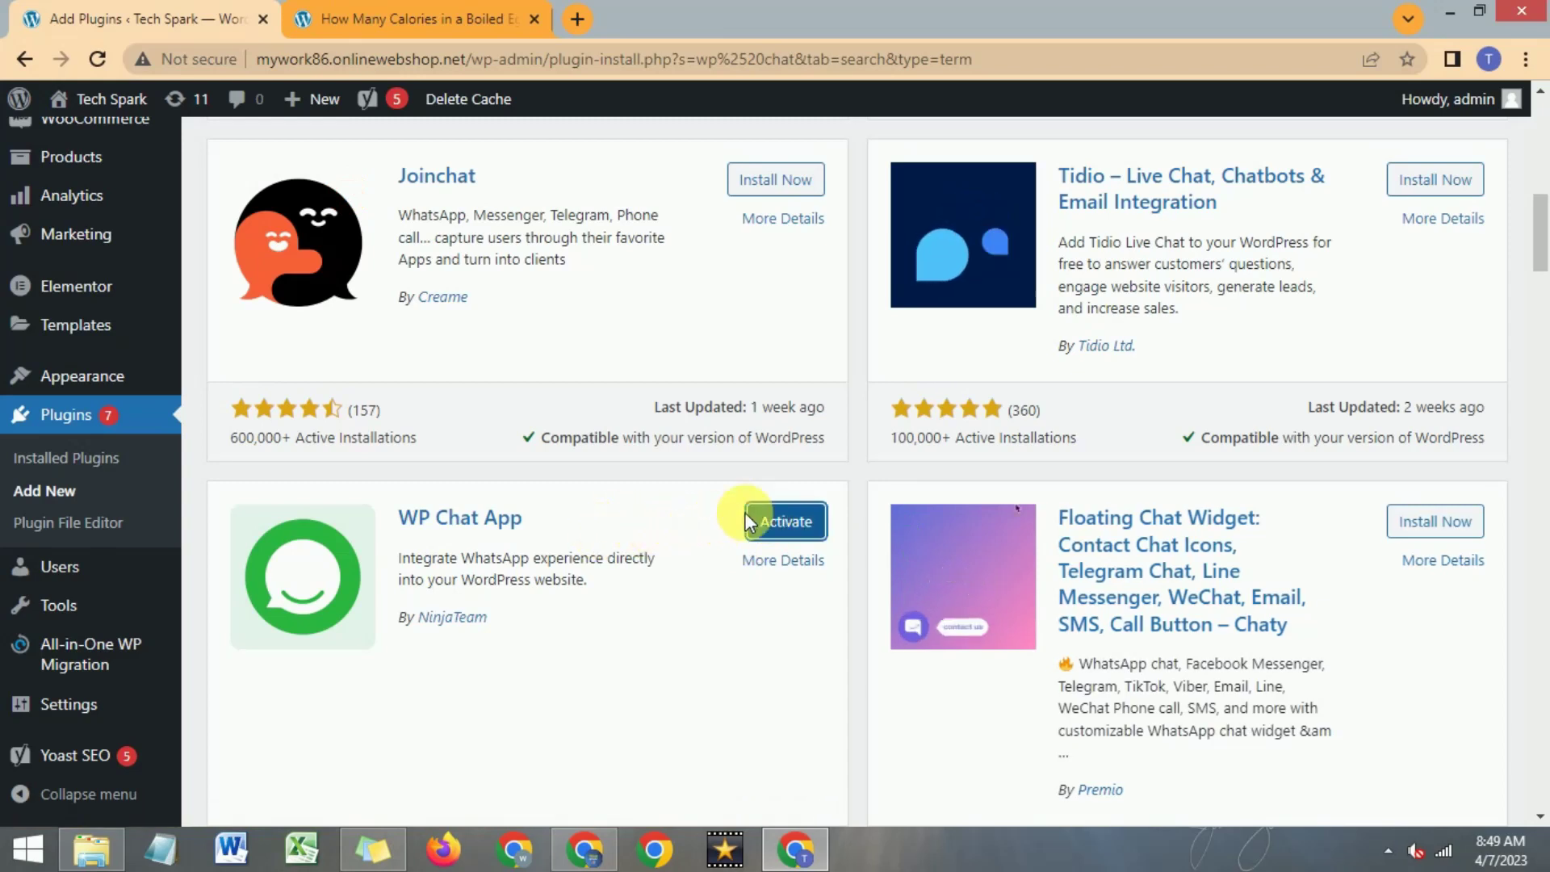
left_click(787, 524)
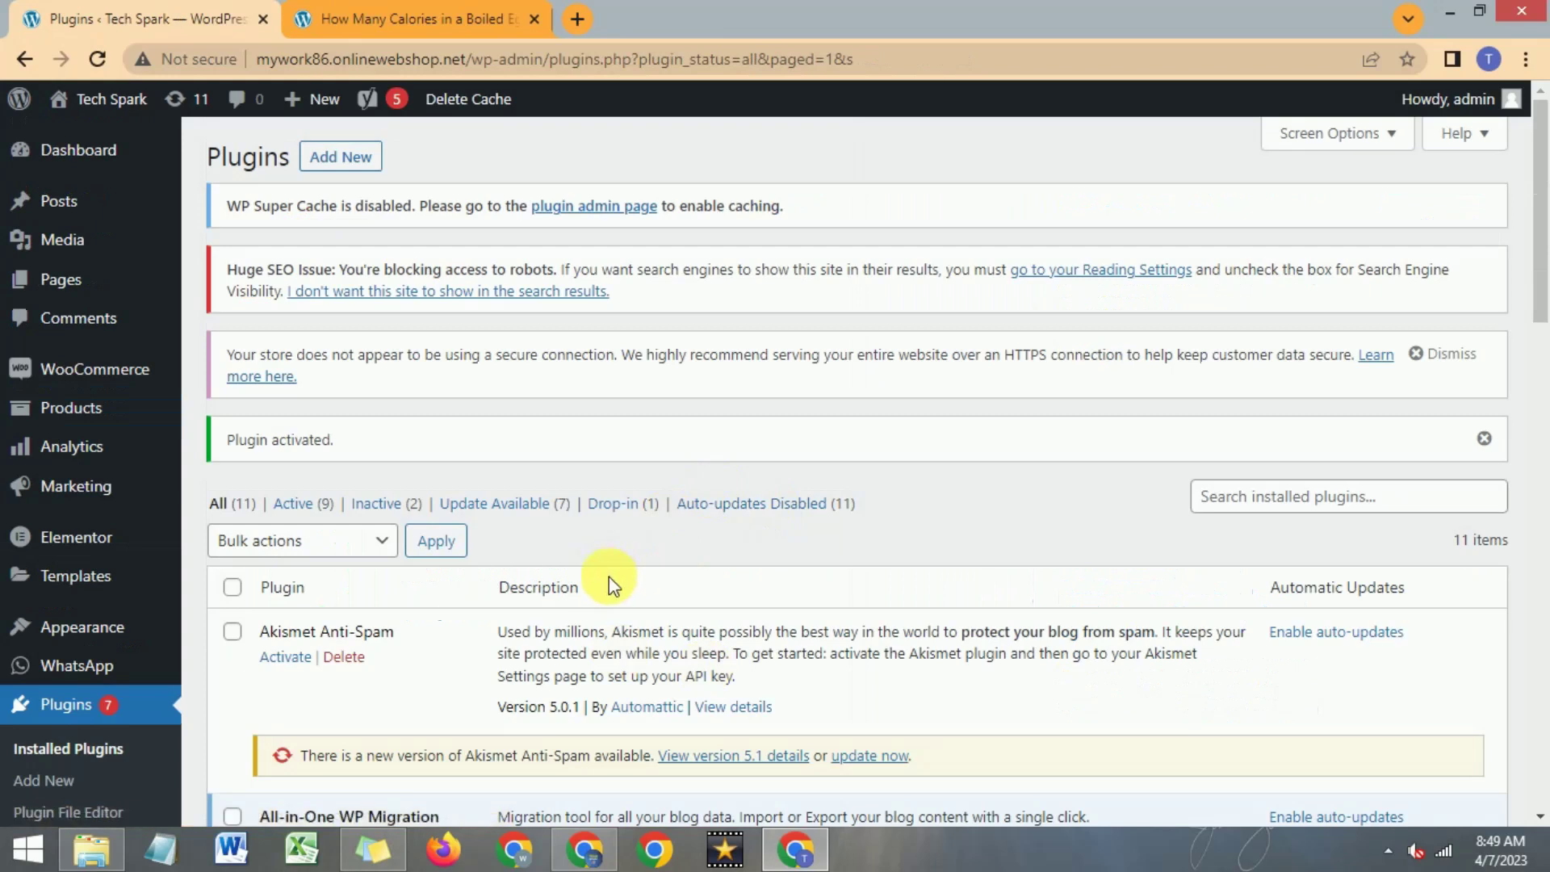
Step: Create a new WhatsApp account entry and name it "WhatsApp Chat"
mouse_move(98, 672)
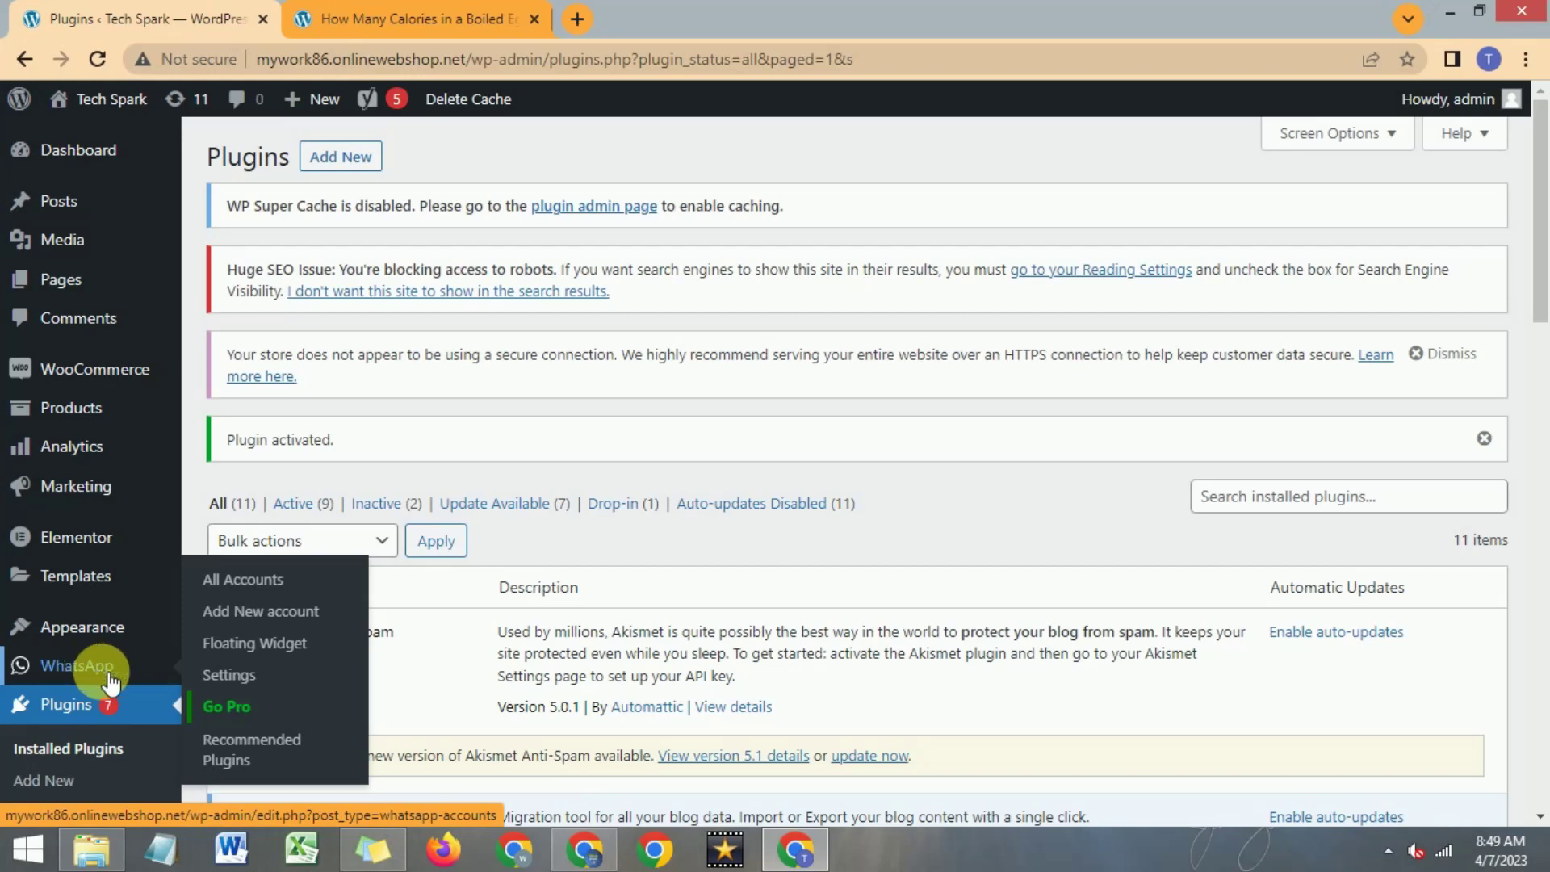
left_click(236, 627)
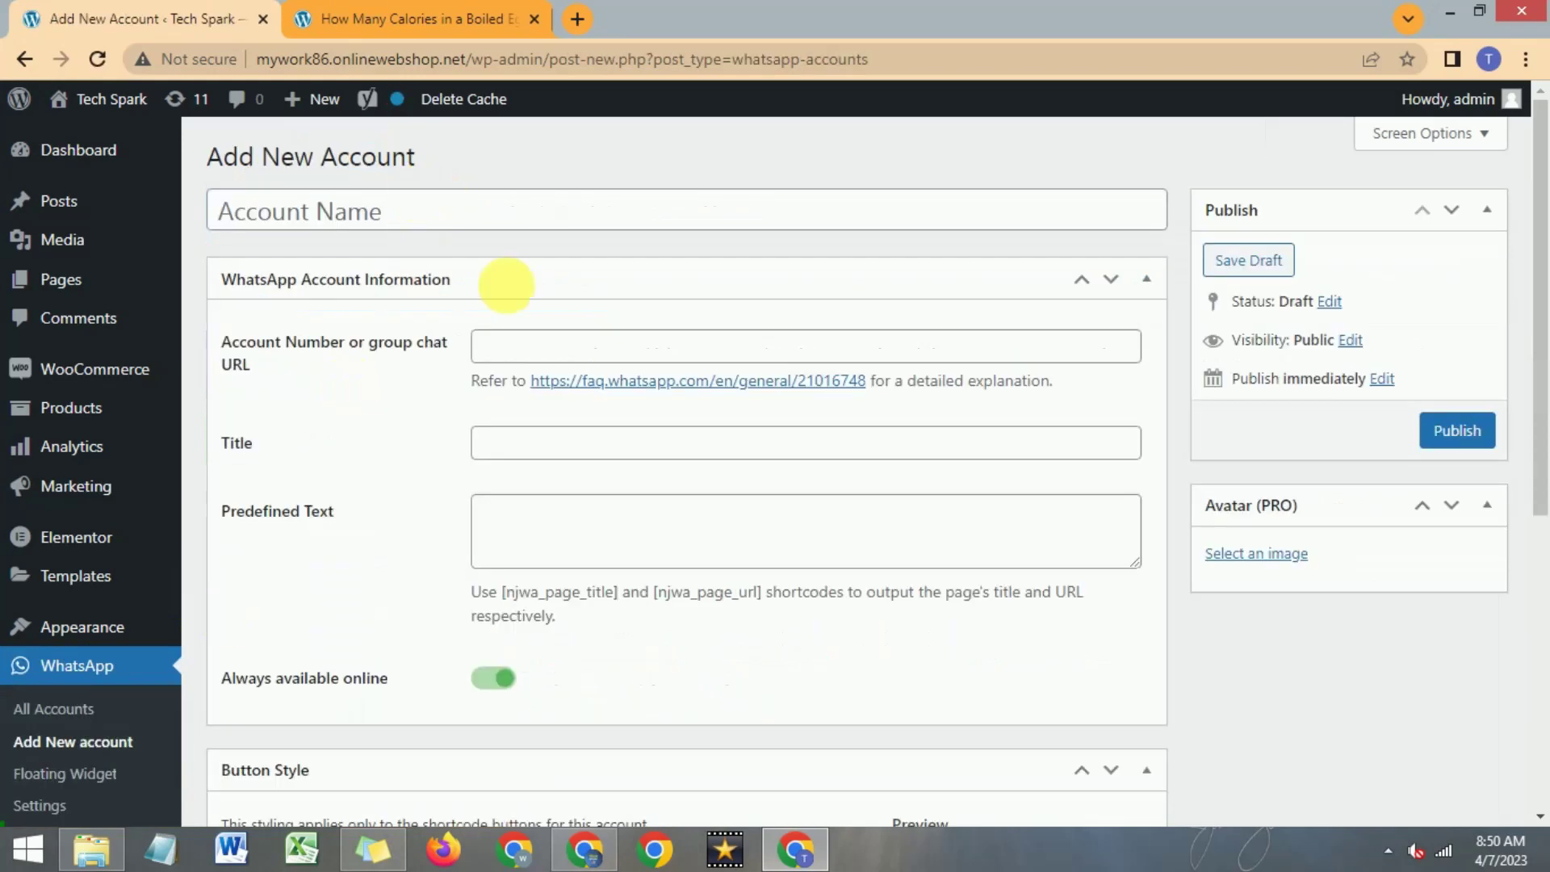
left_click(435, 230)
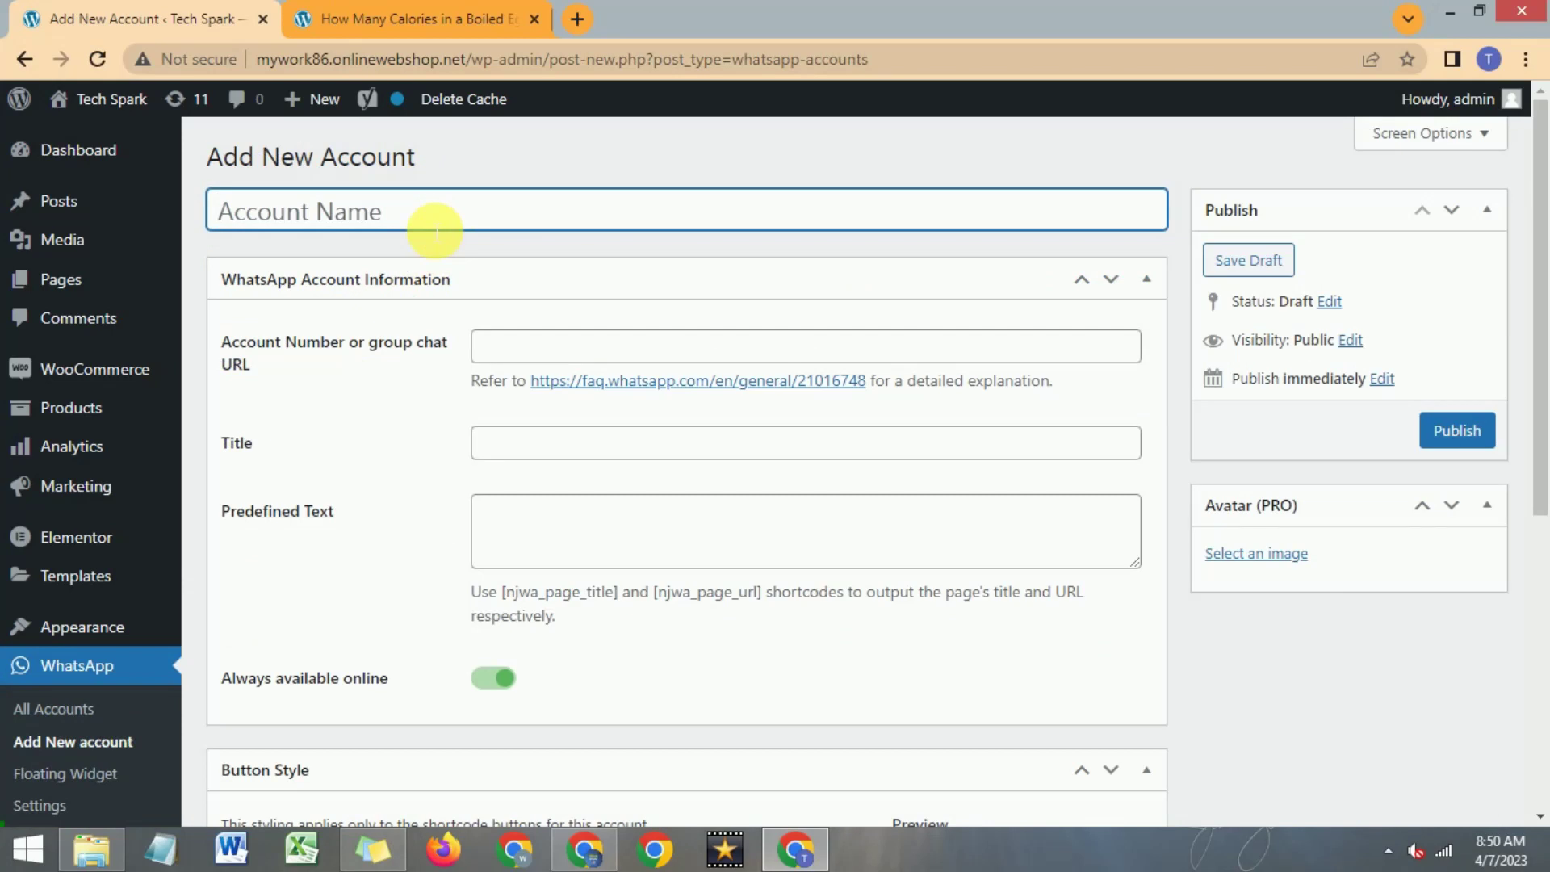
type("WhatsA")
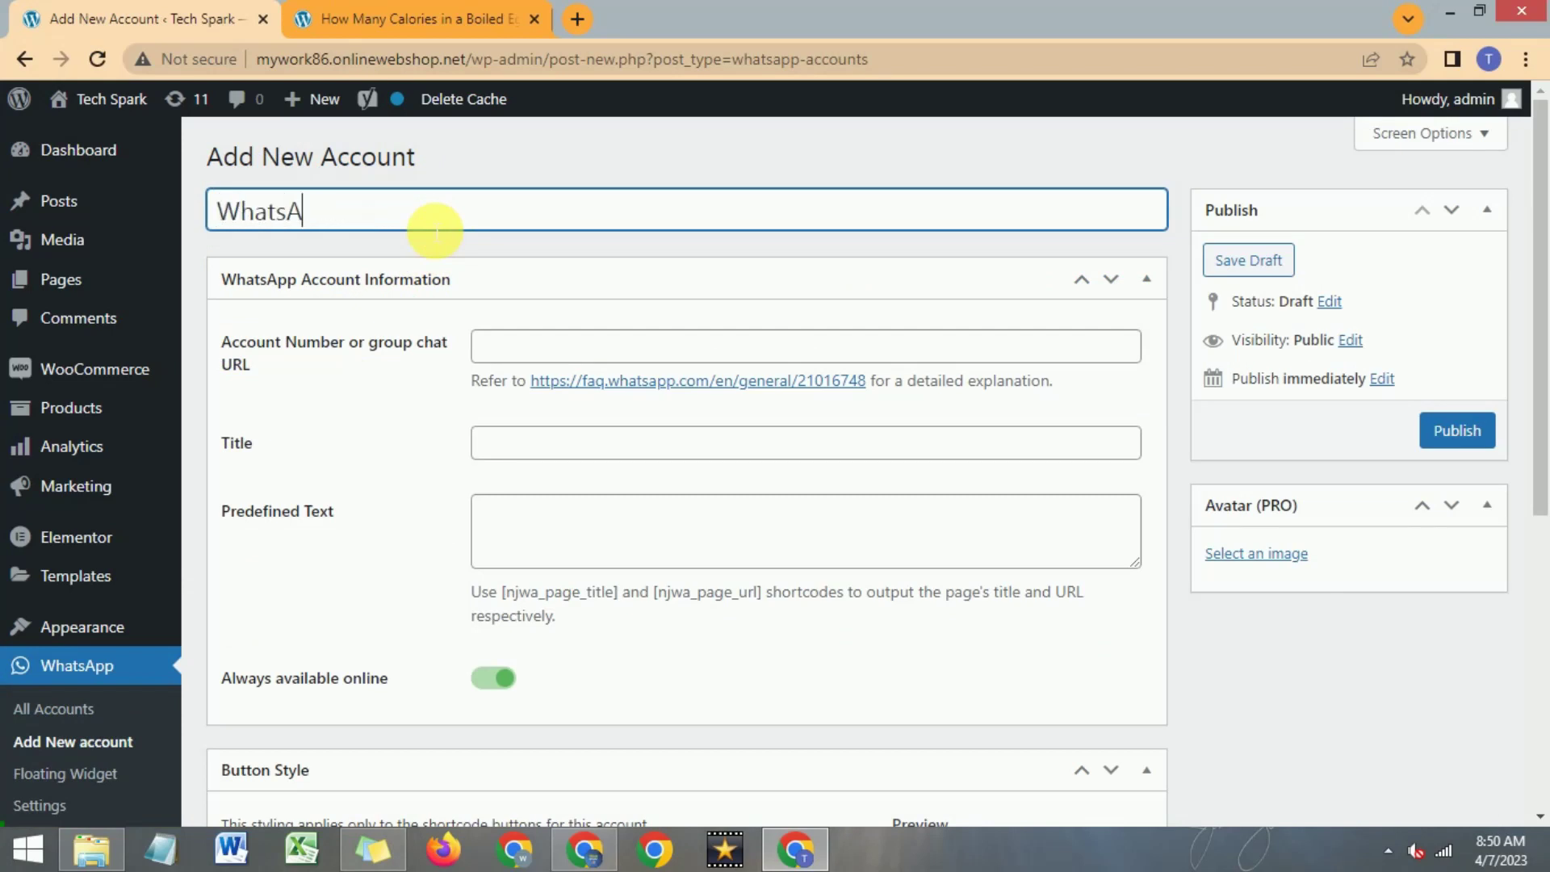
type("pp Chat")
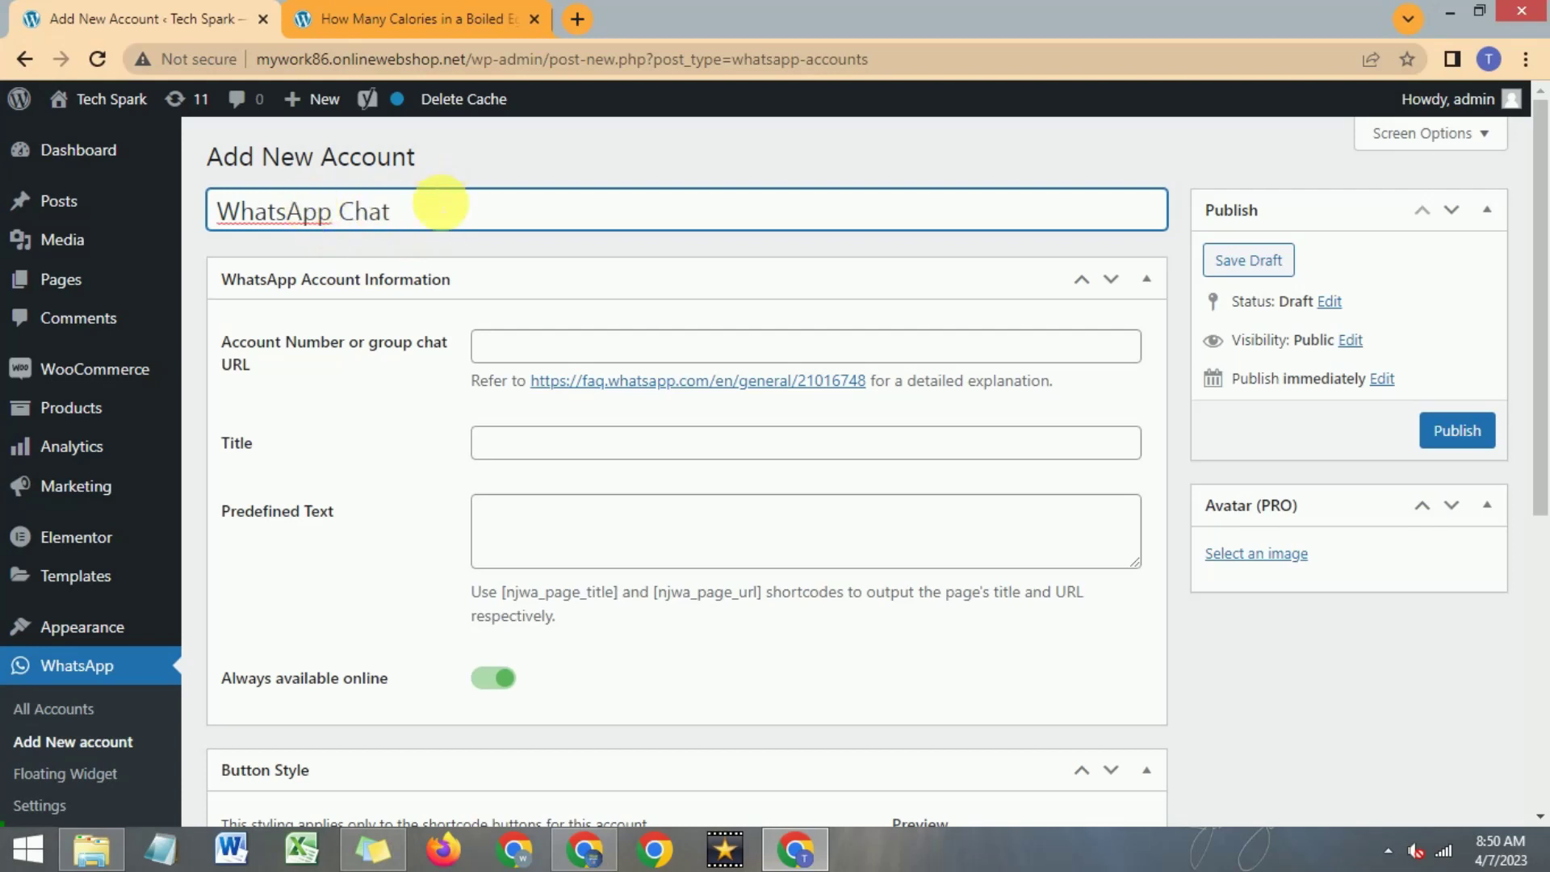
Step: Open the WhatsApp help article linked beneath the account number field and examine the international phone number format
left_click(555, 355)
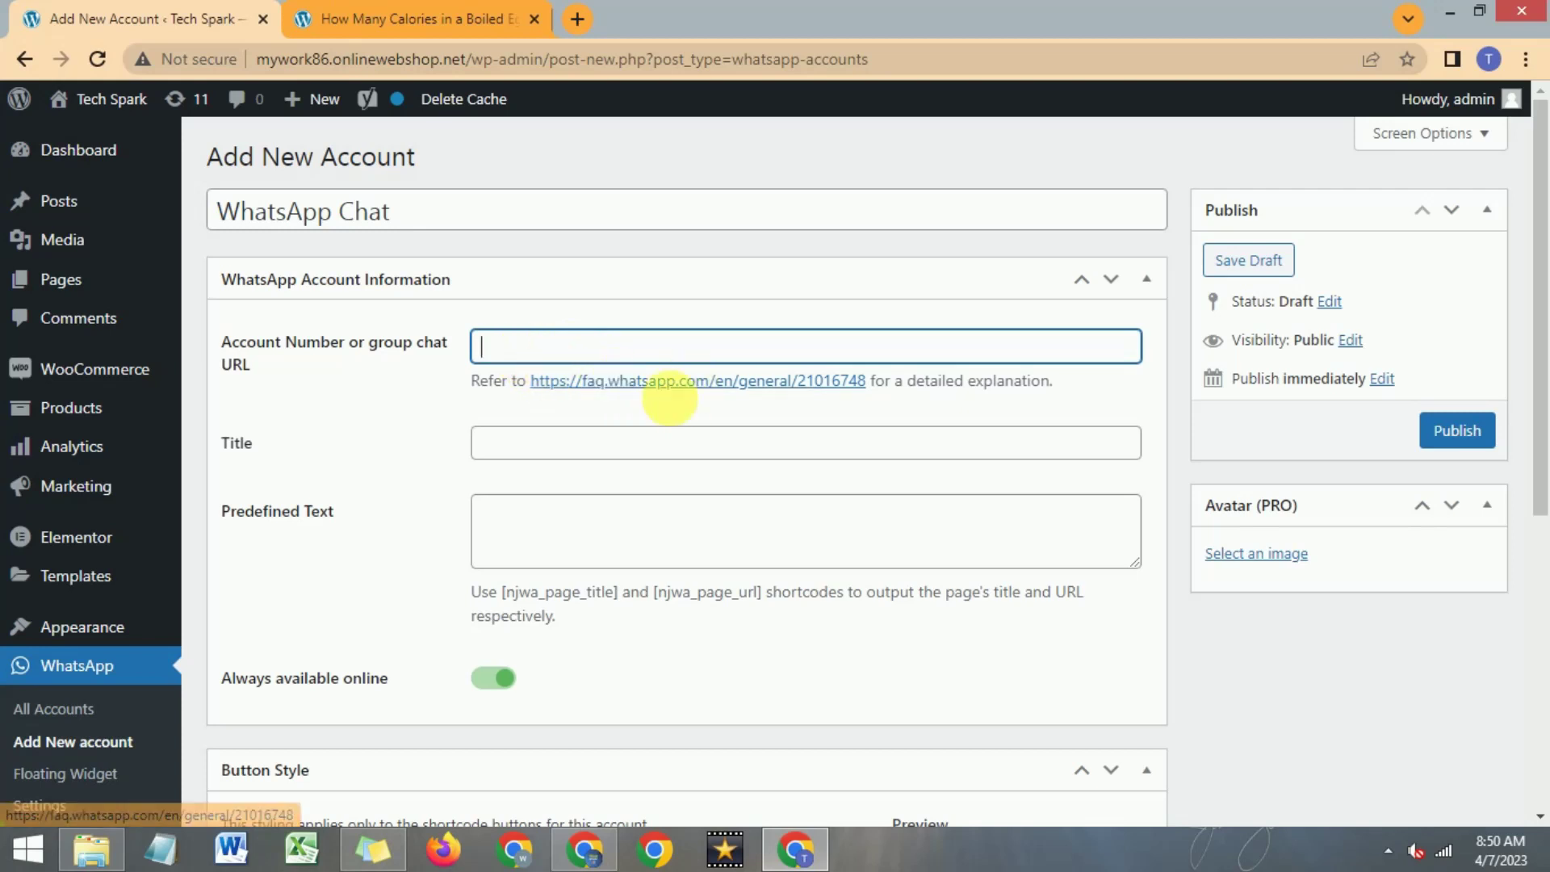
left_click(694, 388)
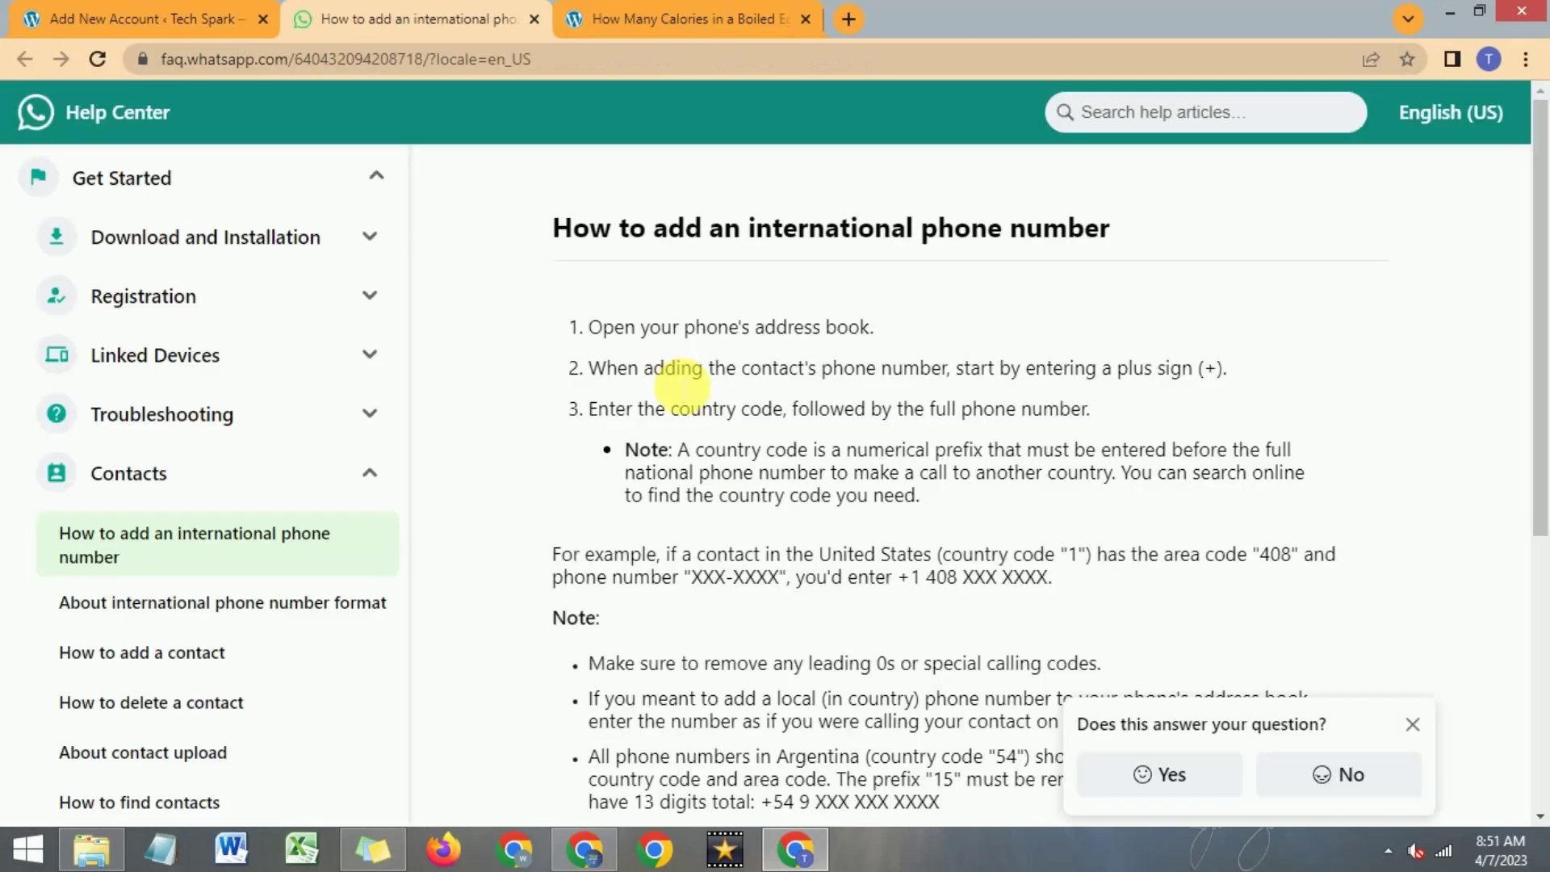
scroll(789, 519, "down", 3)
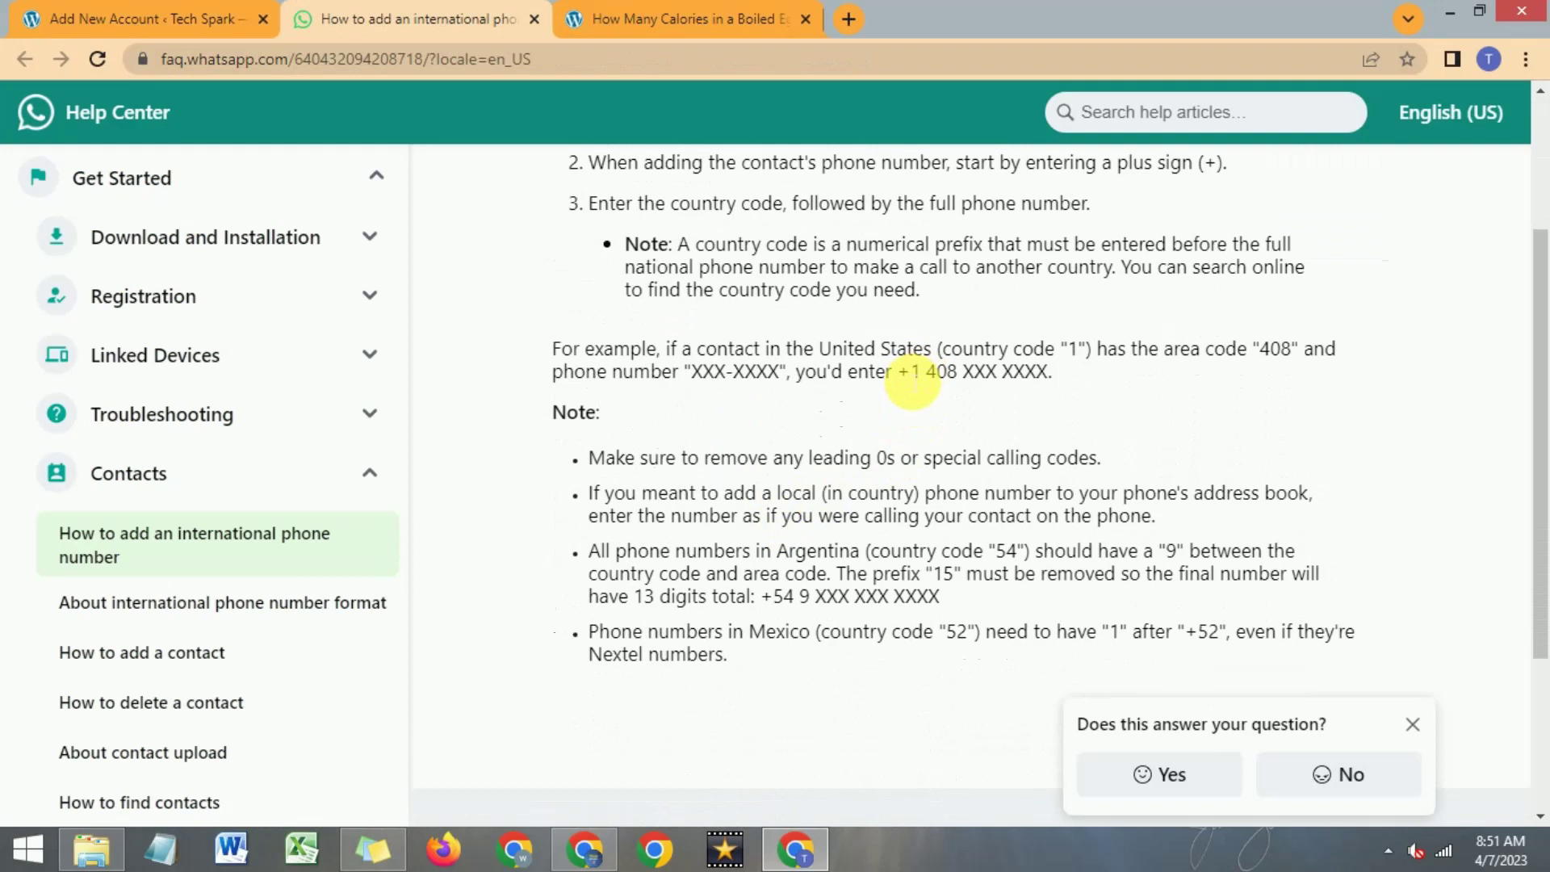
left_click_drag(898, 373, 1044, 360)
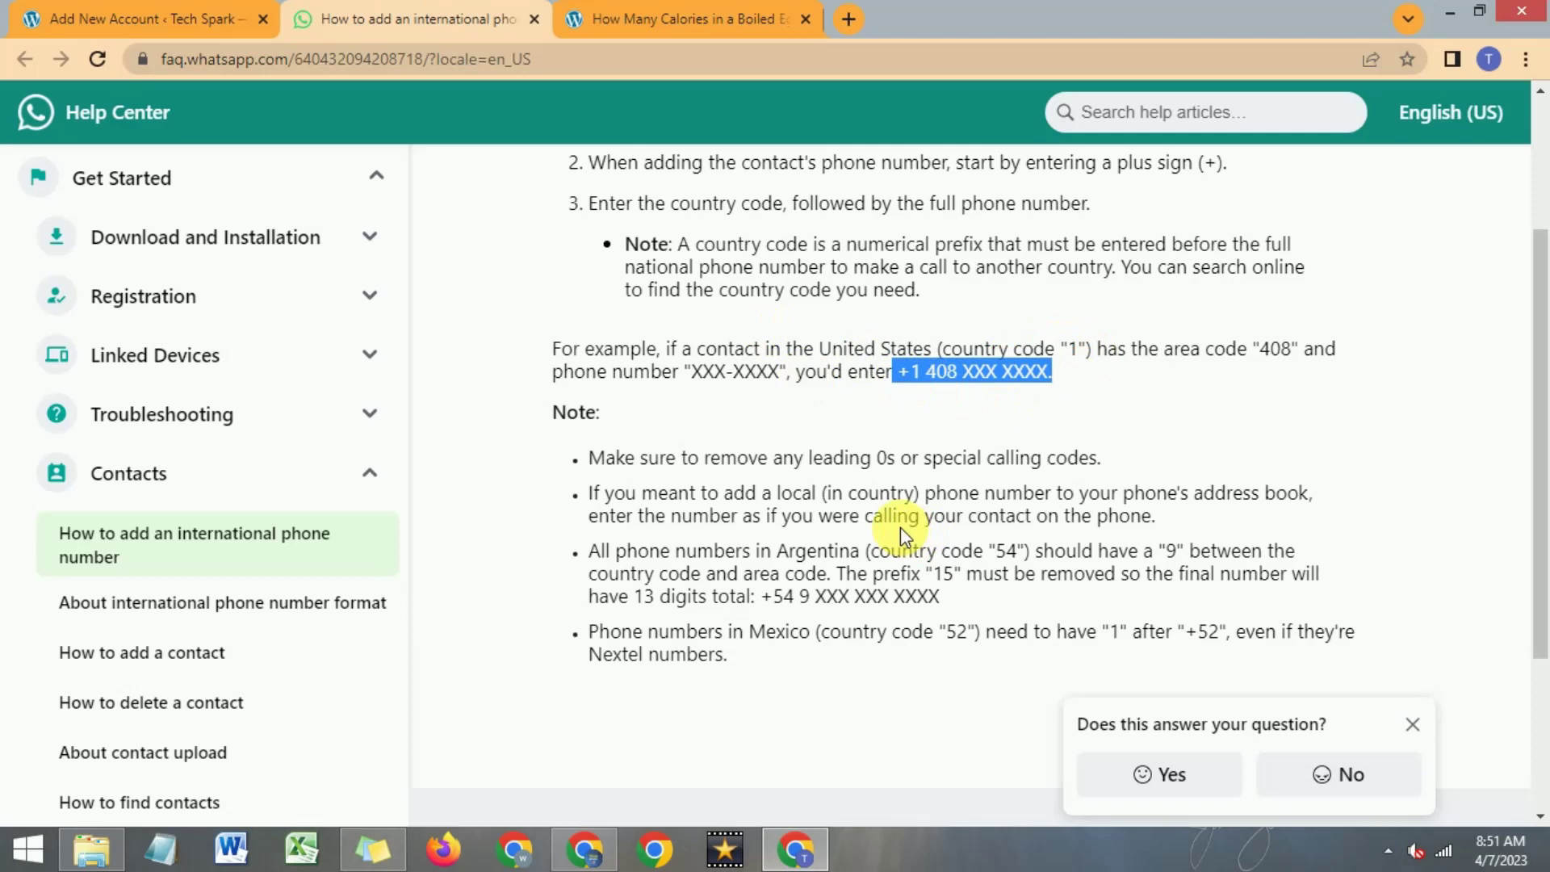
scroll(899, 527, "up", 3)
Step: Return to the new account form, enter the WhatsApp phone number with its country code, and set the title to "Support"
left_click(137, 19)
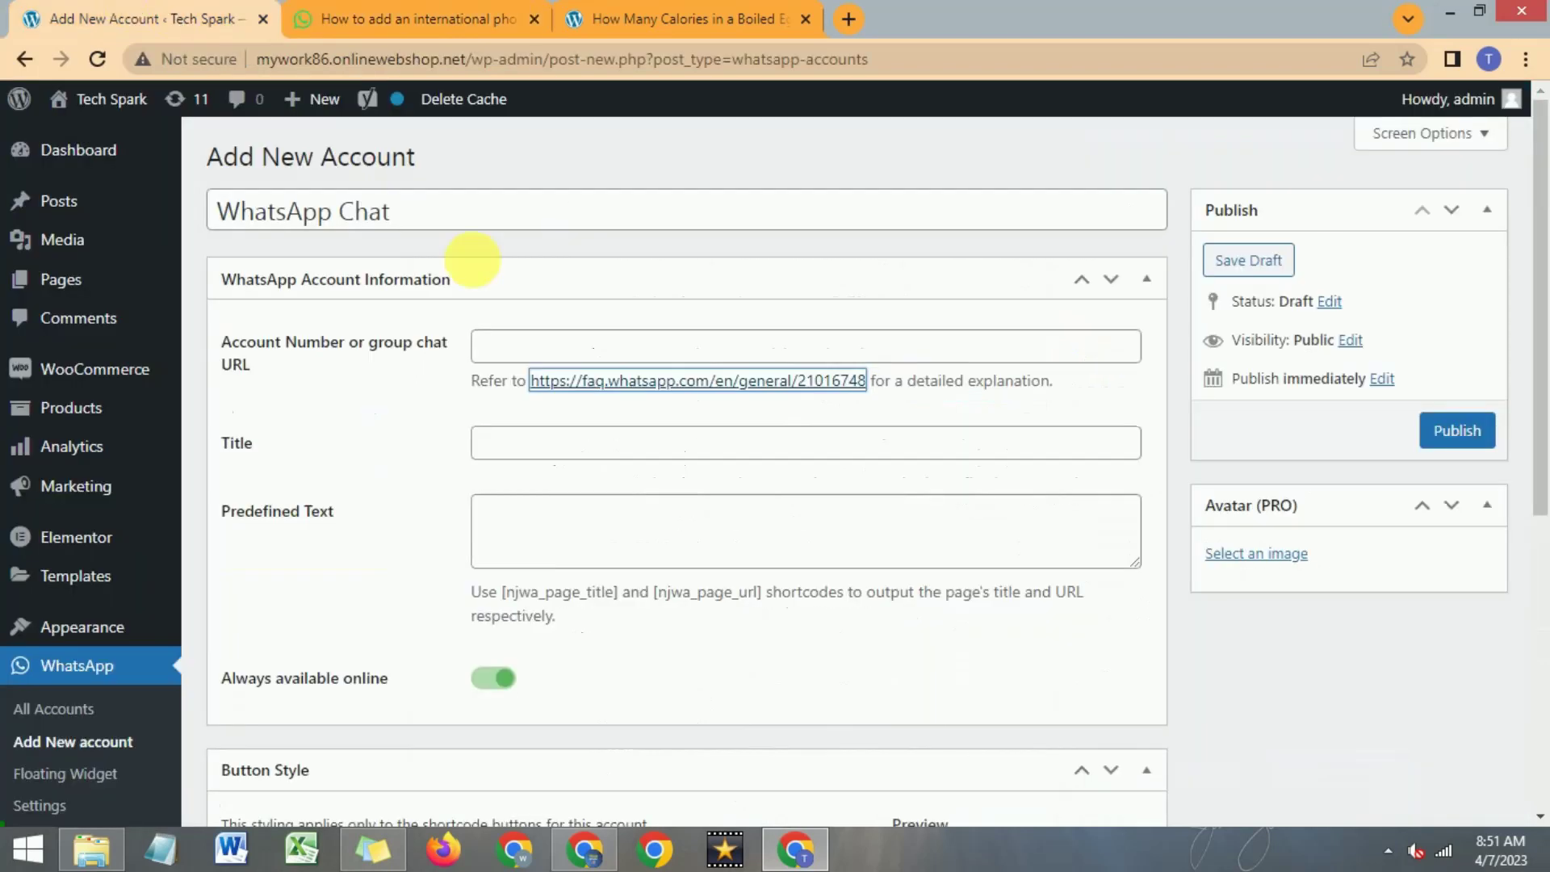
left_click(512, 347)
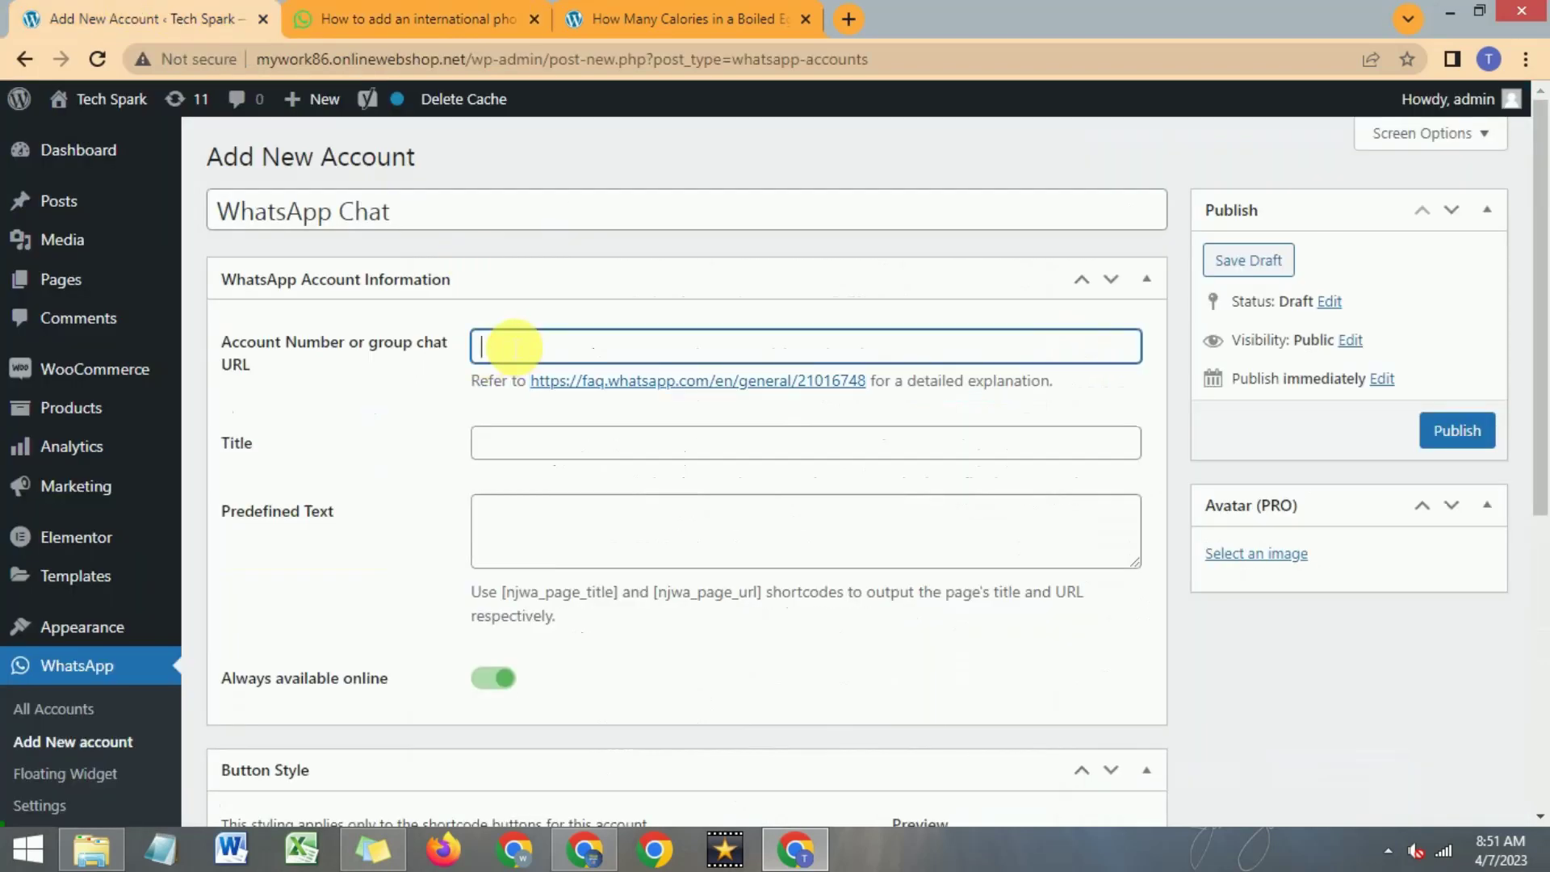
key("ctrl+v")
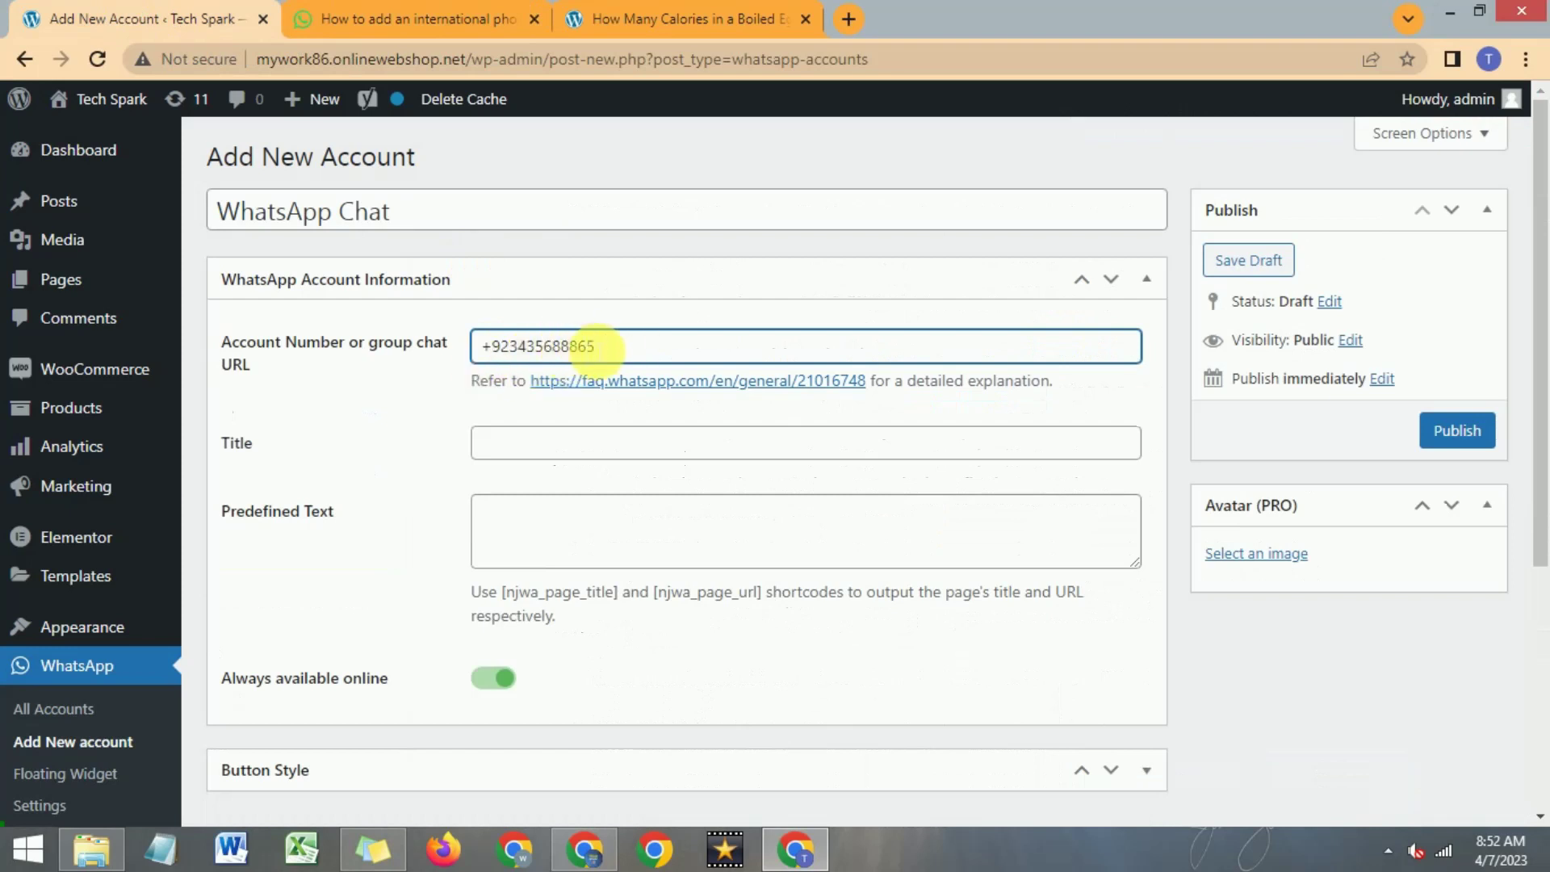
left_click(500, 446)
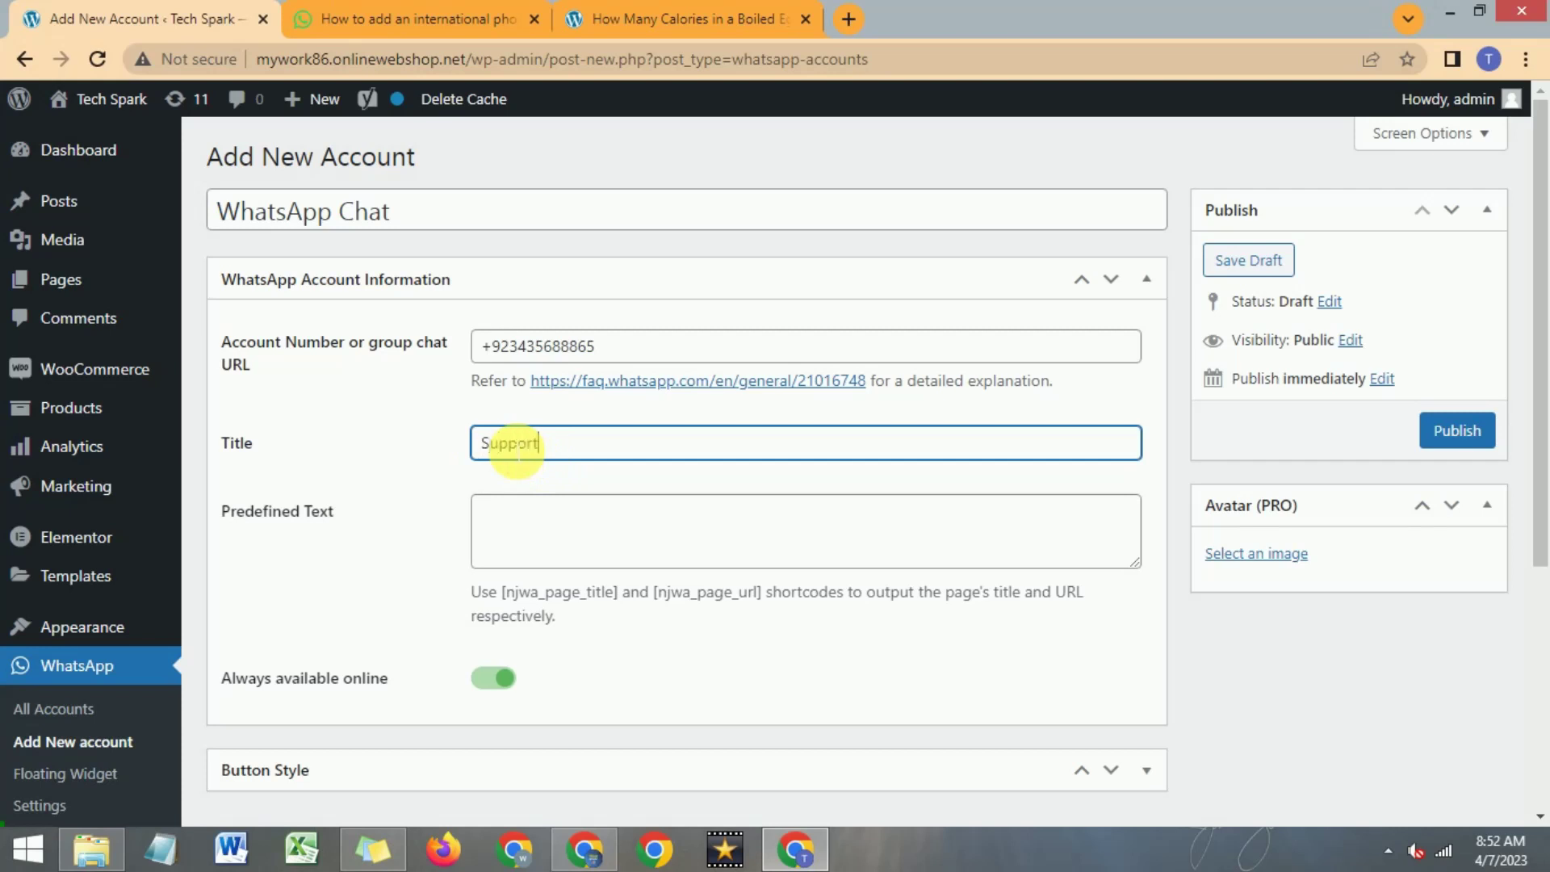
Step: Leave the predefined text empty and turn off the account's Always available online option
left_click(522, 549)
scroll(403, 452, "down", 1)
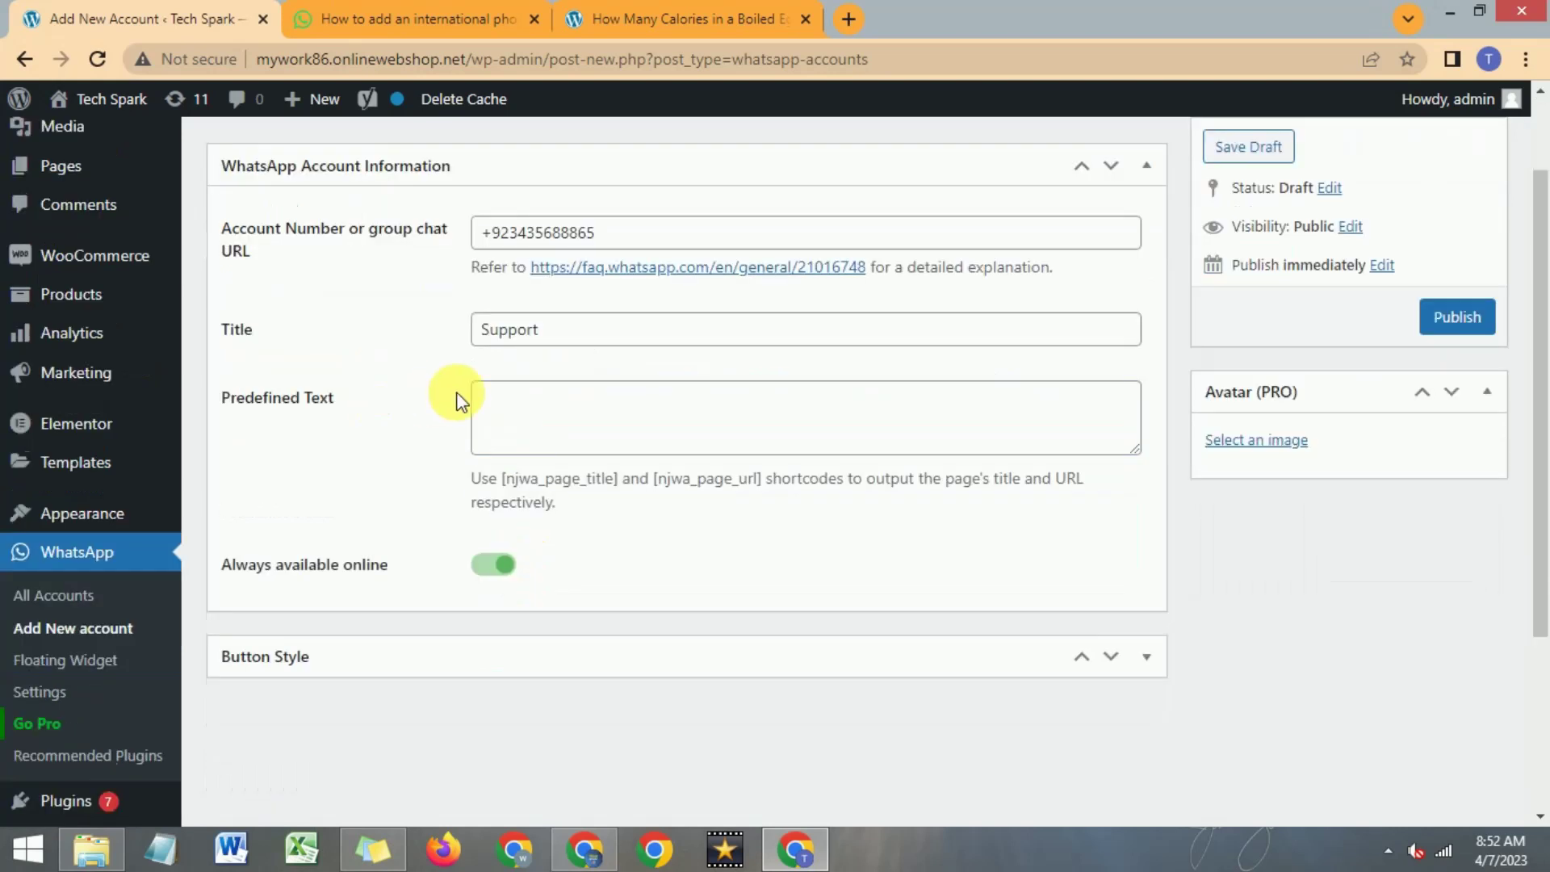
left_click(536, 415)
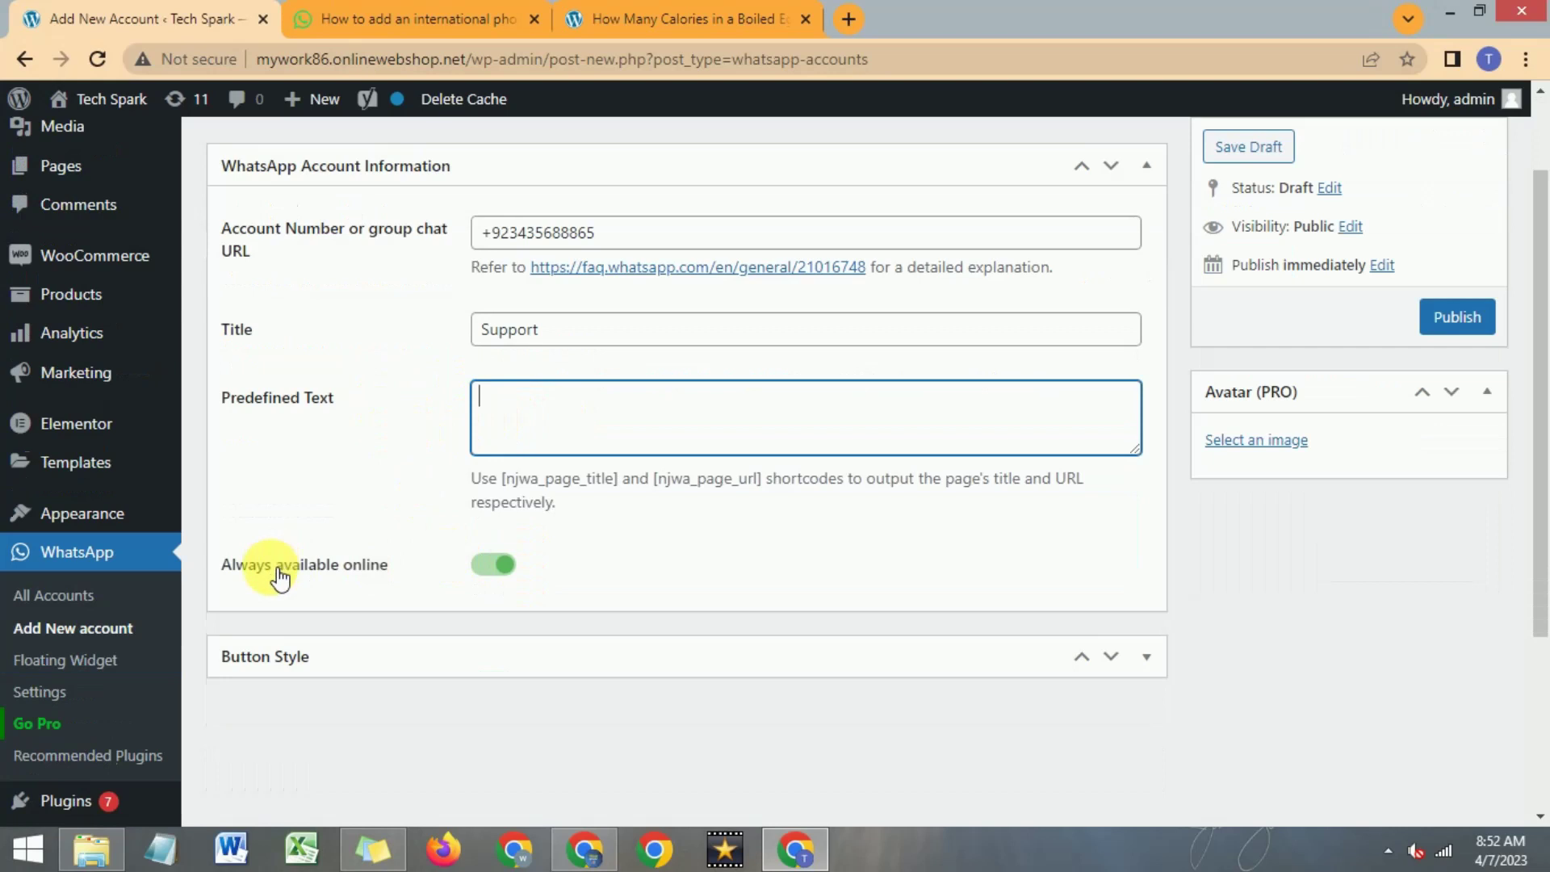
left_click(492, 565)
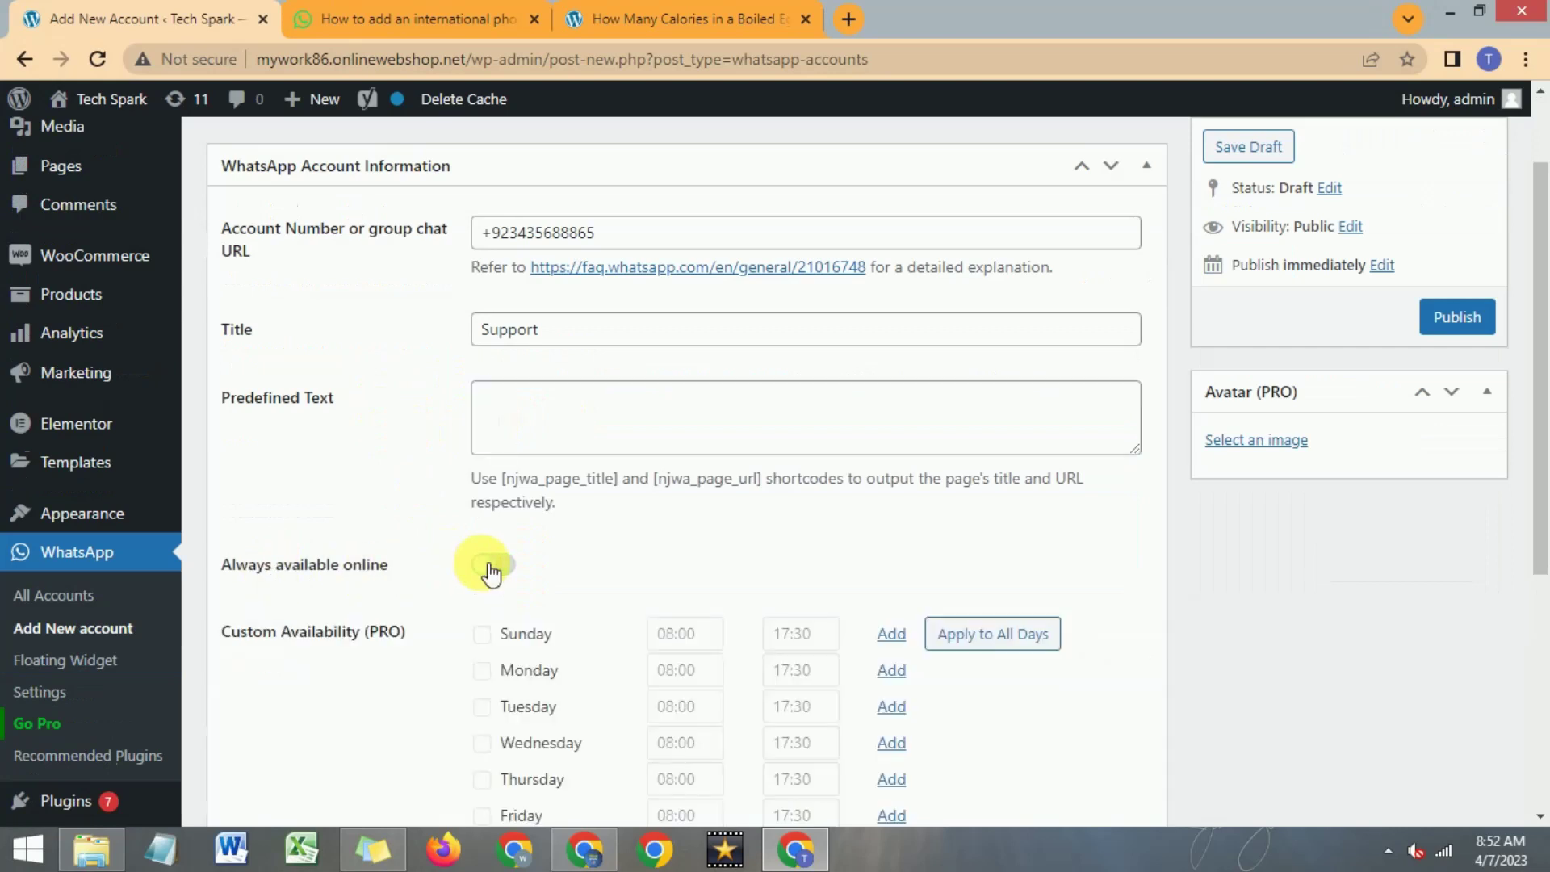
scroll(441, 512, "down", 1)
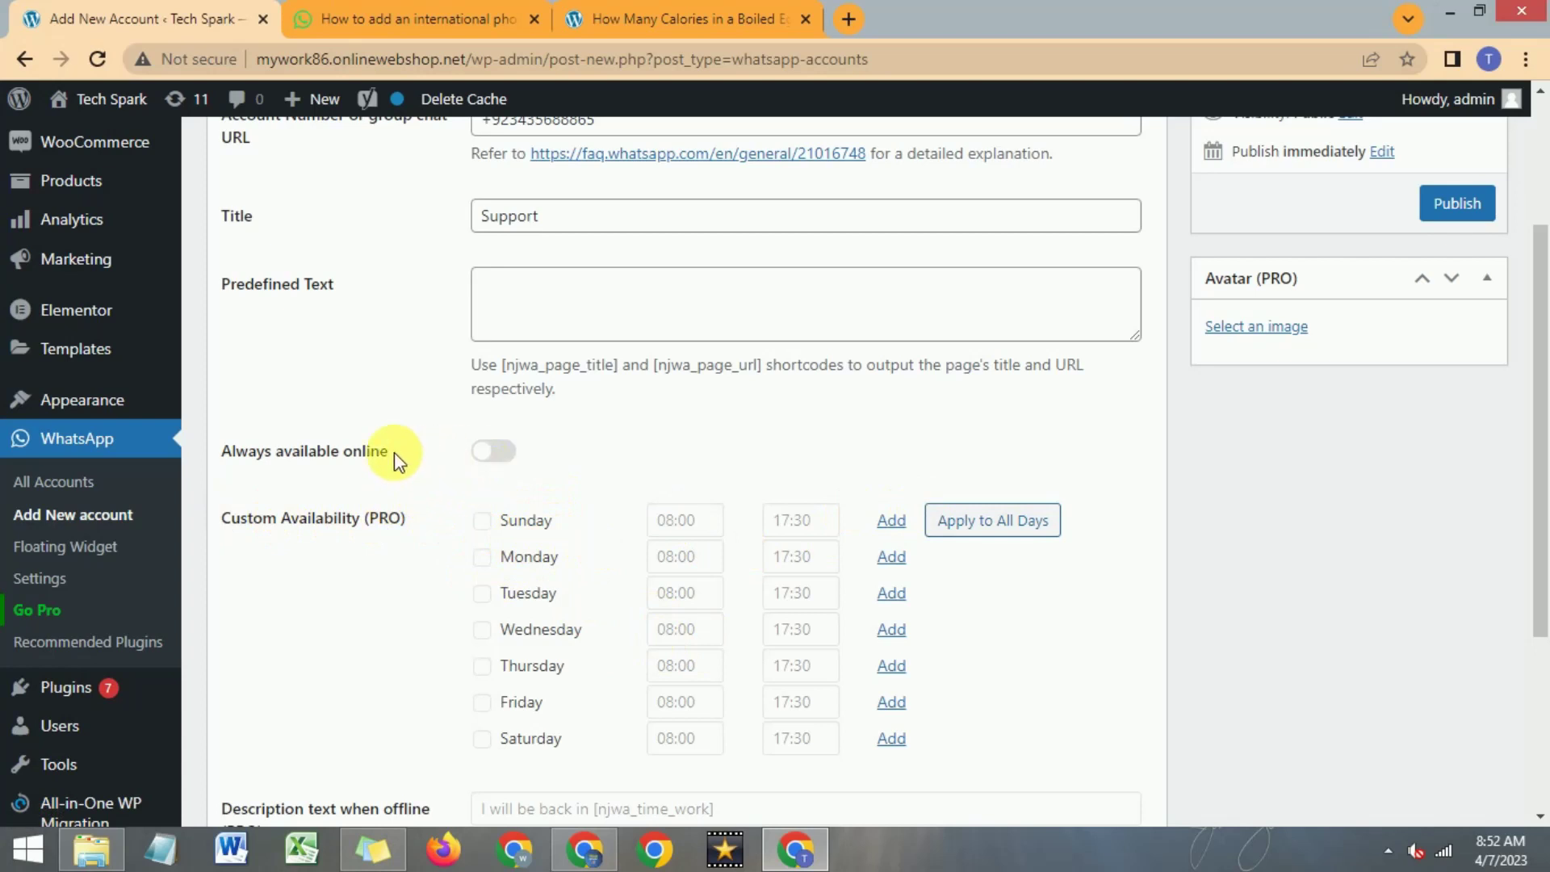
Step: Turn the account's Always available online option back on and expand the Button Style section
left_click(497, 451)
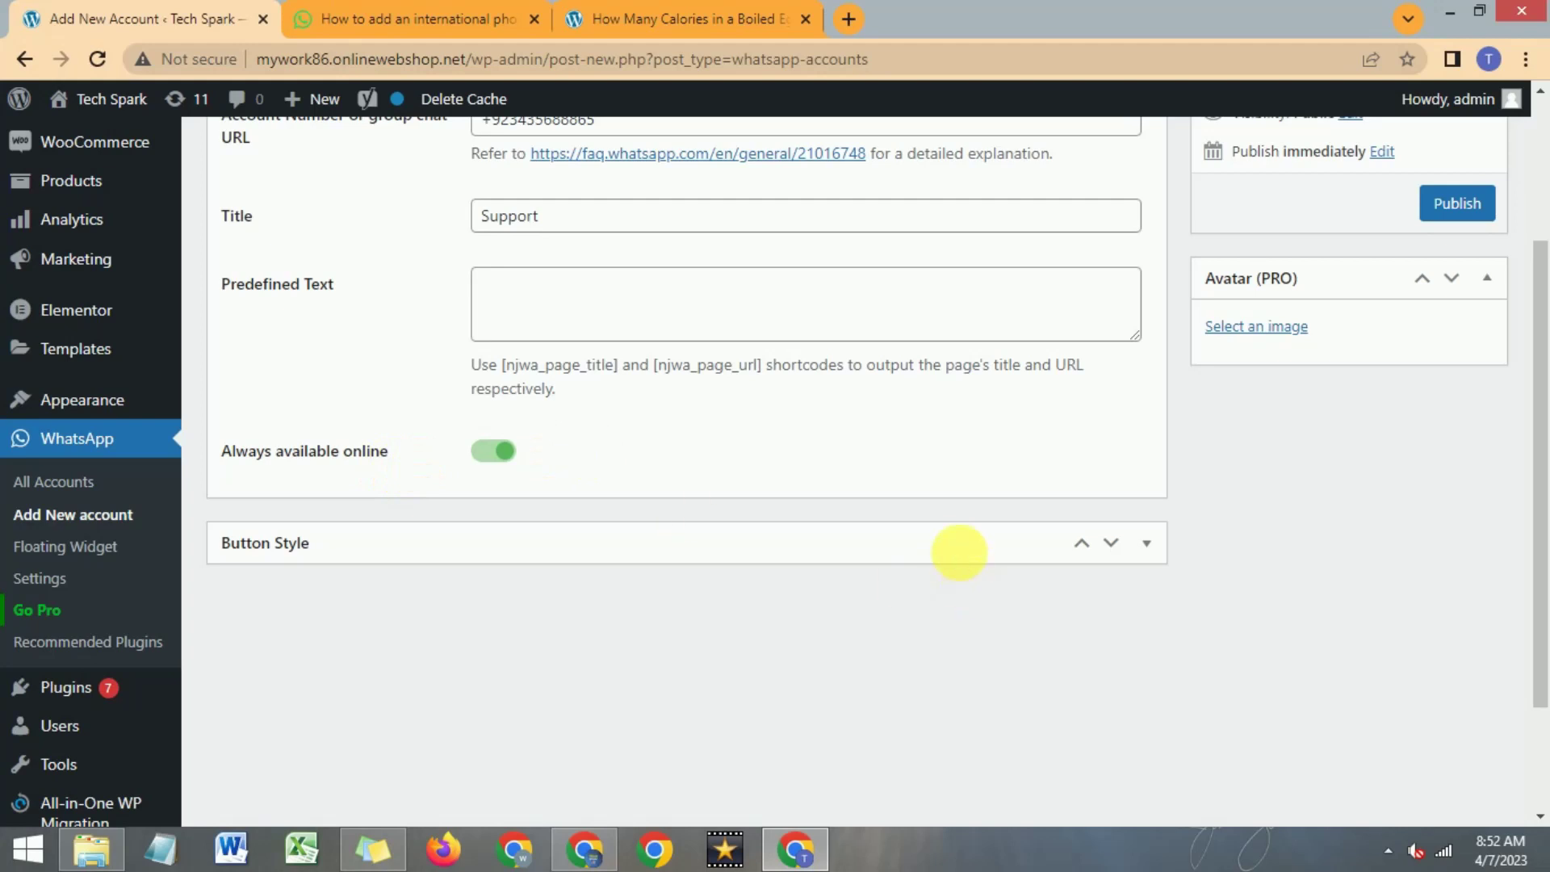
left_click(955, 565)
scroll(554, 554, "down", 2)
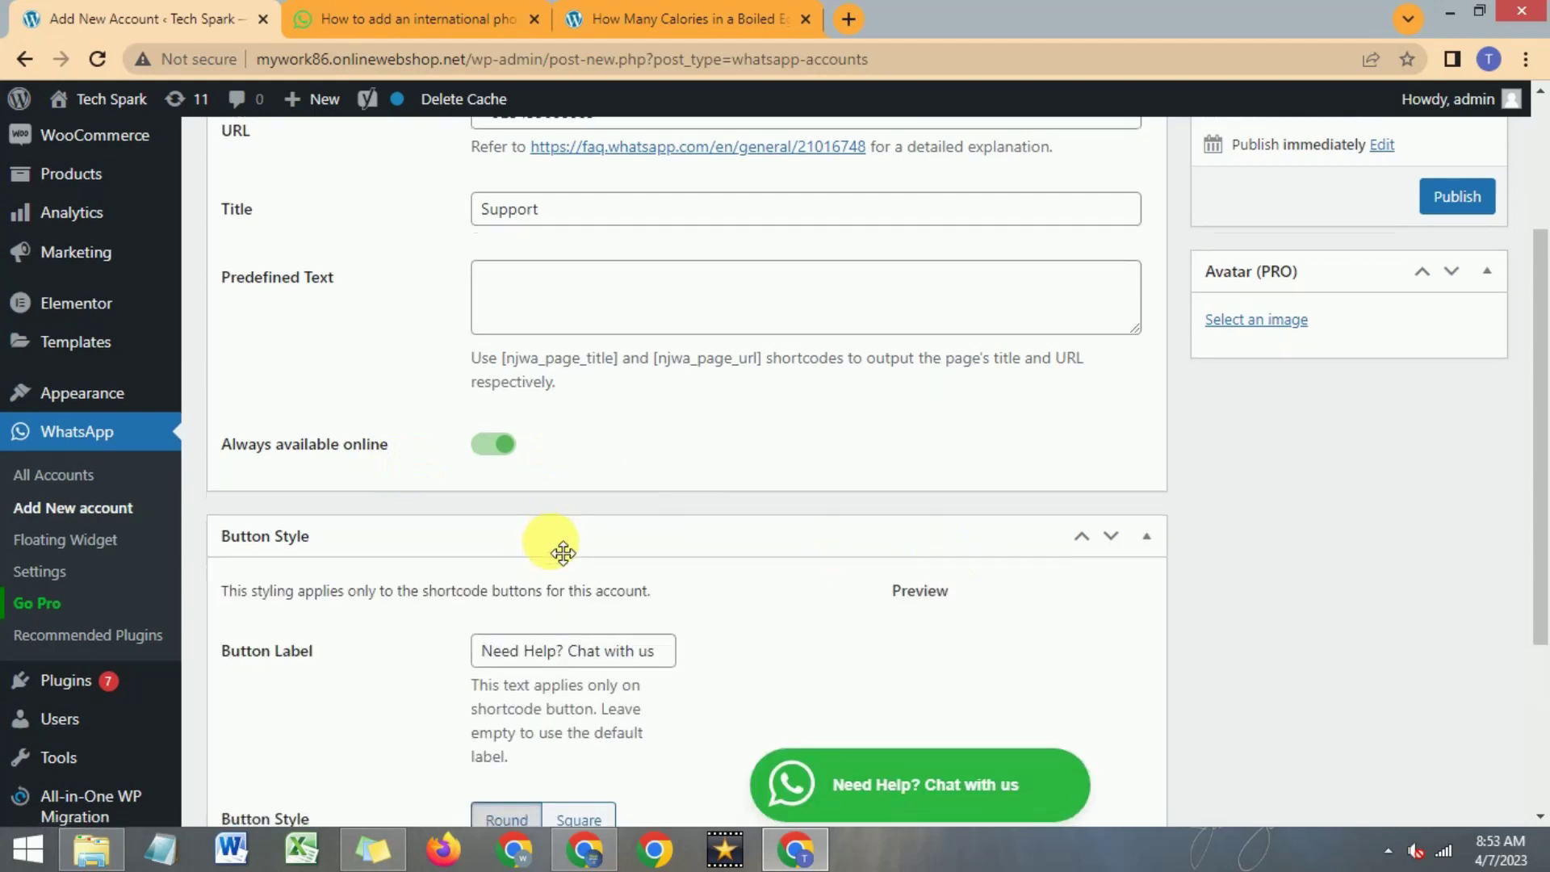
scroll(557, 547, "down", 1)
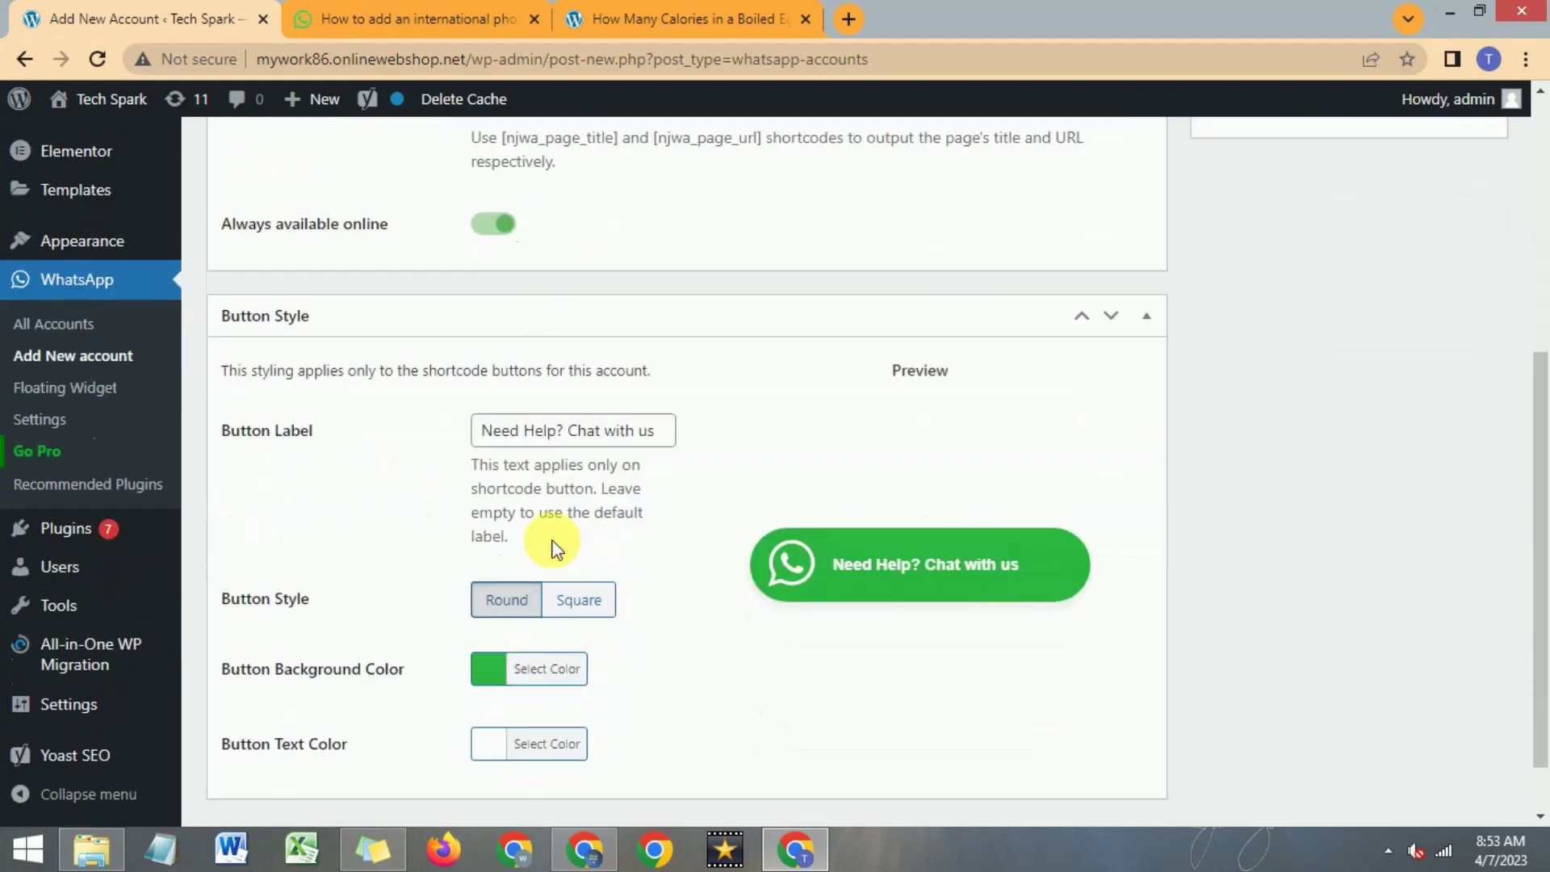
scroll(555, 545, "up", 2)
scroll(557, 540, "down", 1)
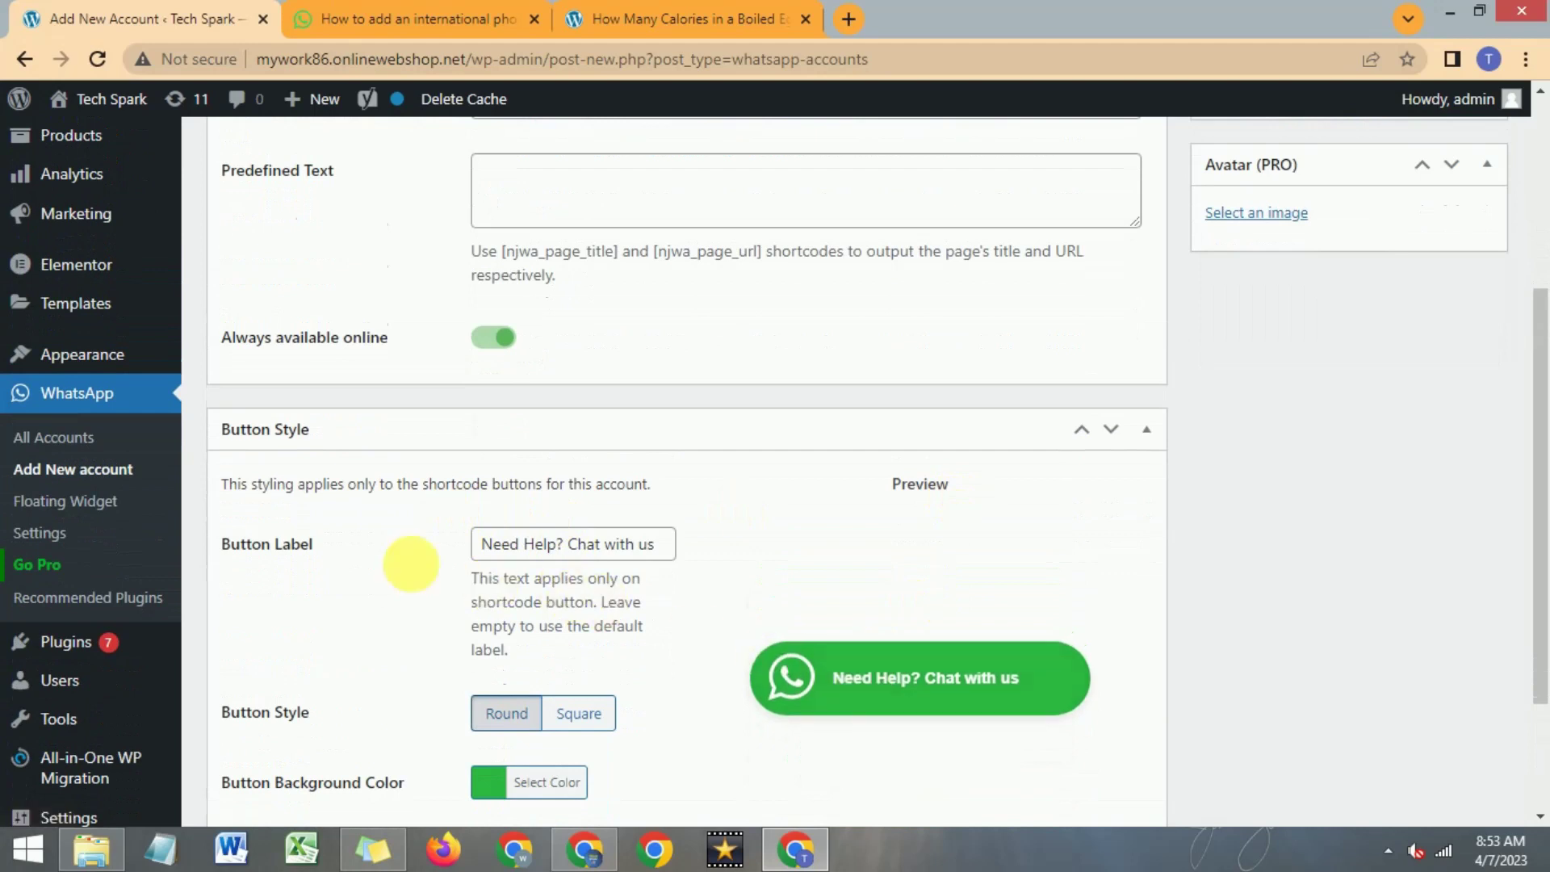
Step: Check the shortcode button's label, then try the Square button style and return it to Round
left_click(549, 546)
triple_click(556, 547)
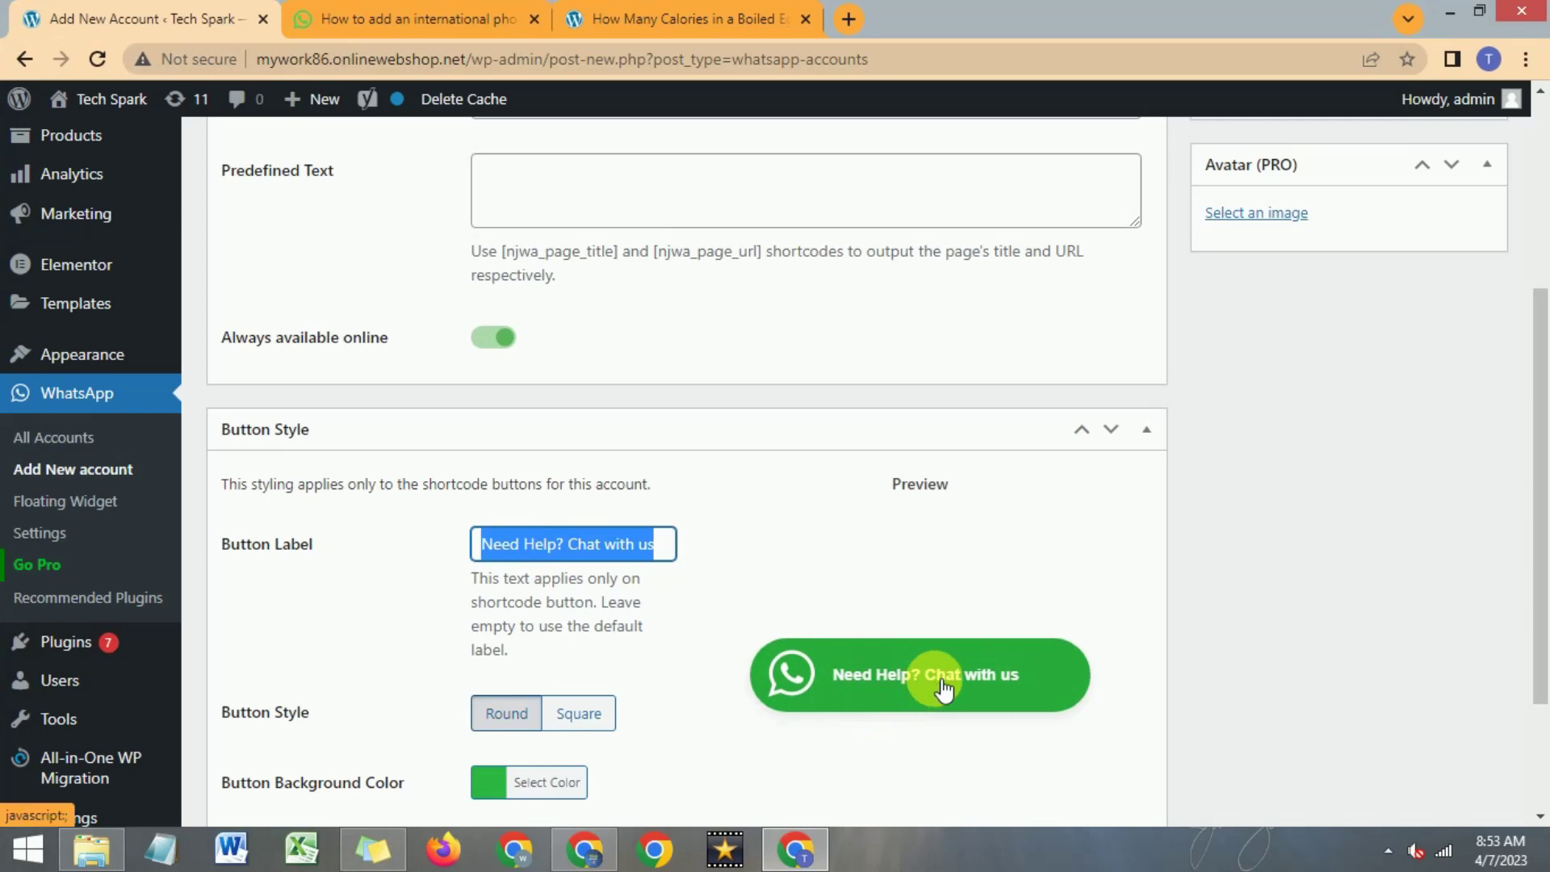
left_click(714, 564)
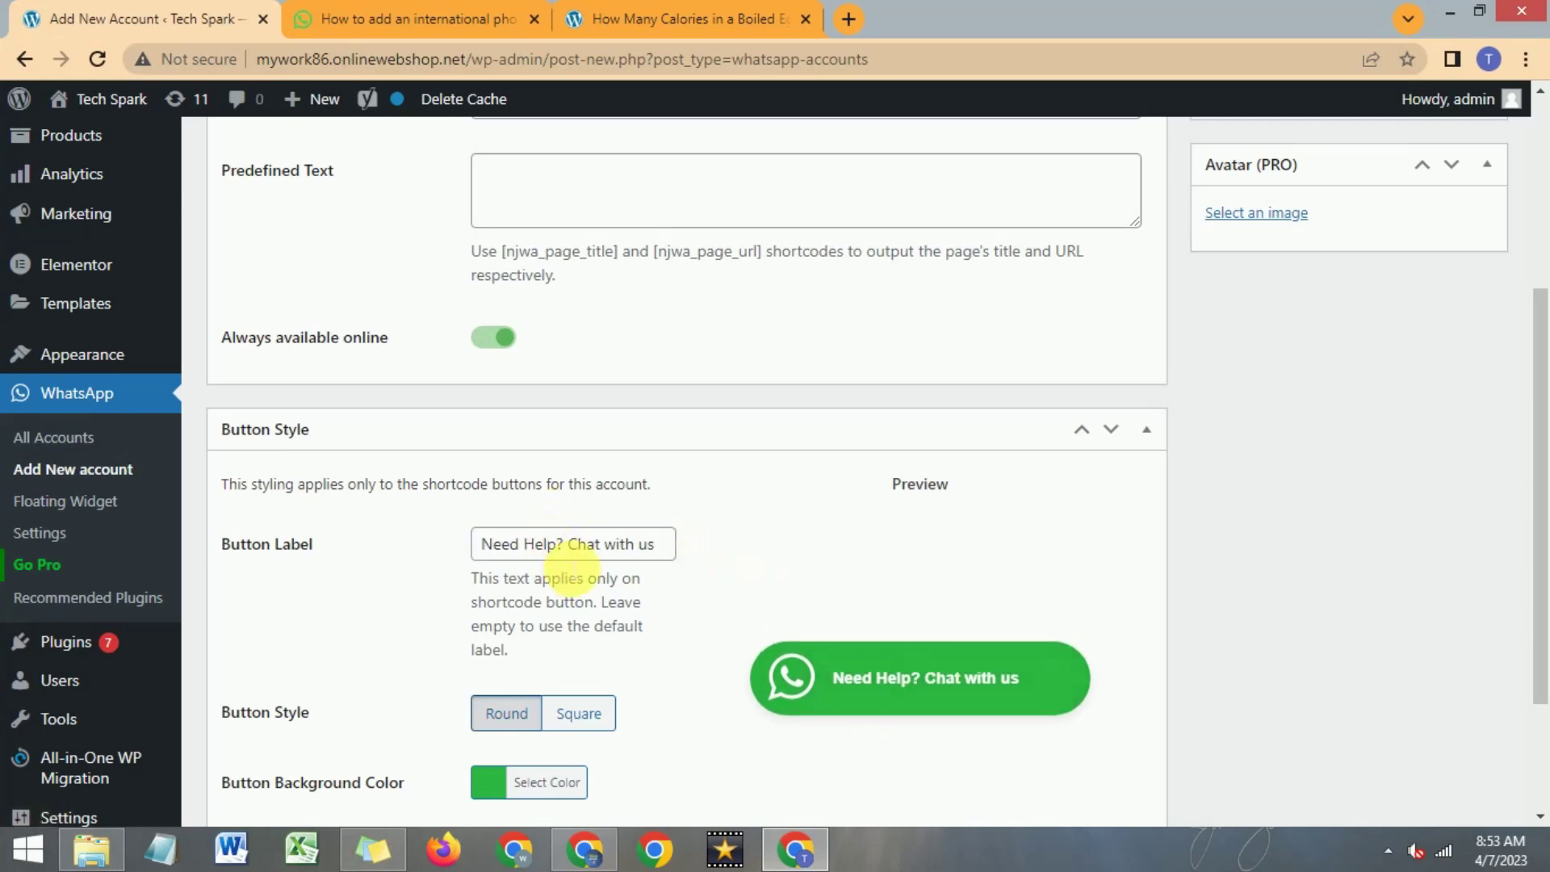
scroll(569, 557, "down", 1)
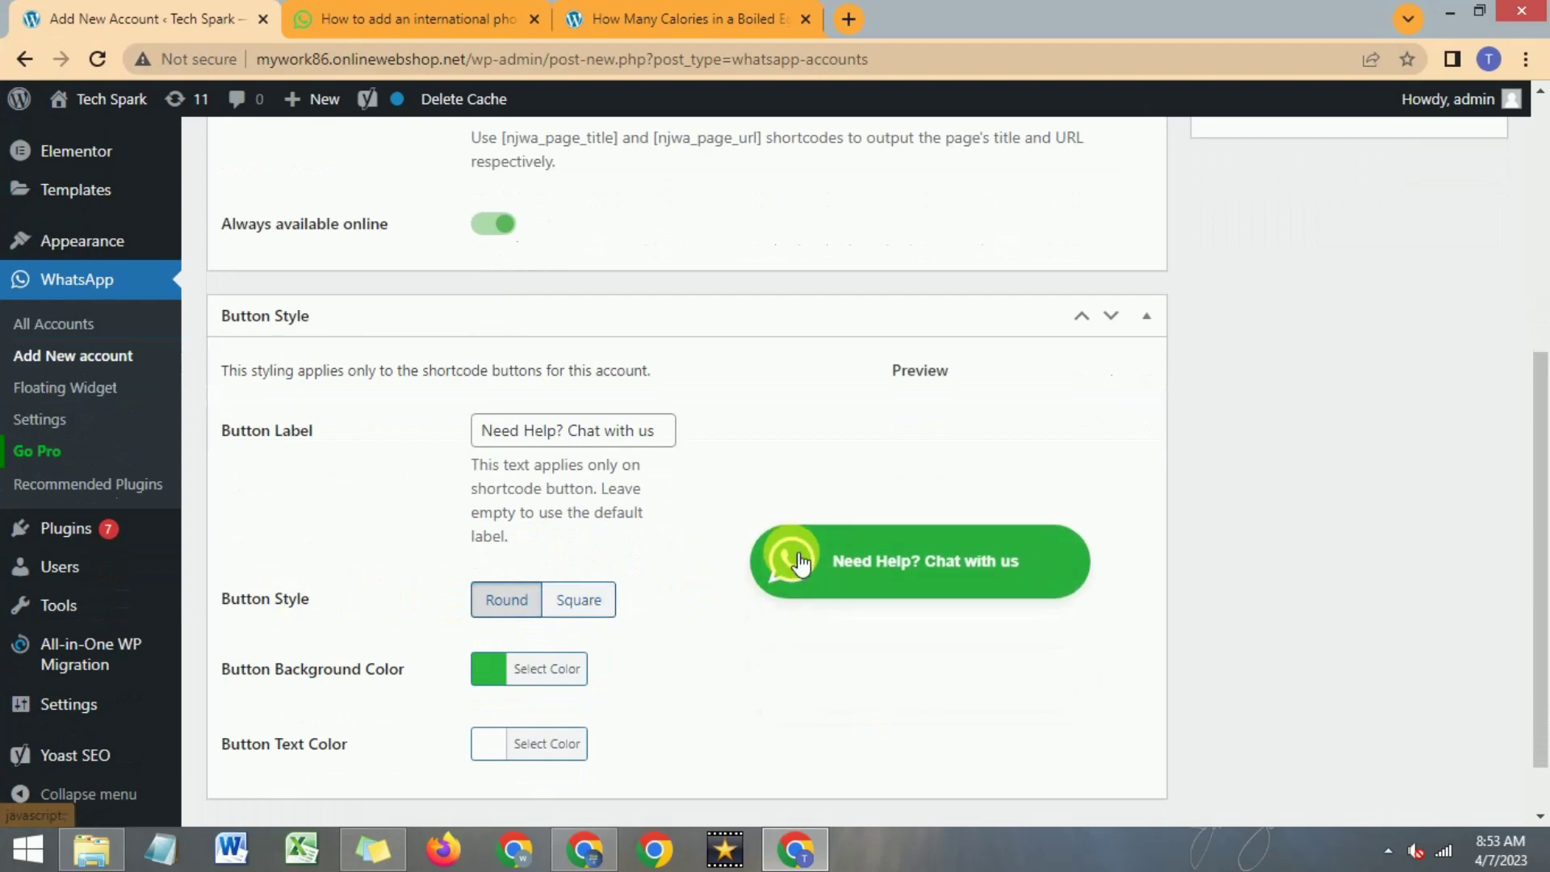
left_click(579, 602)
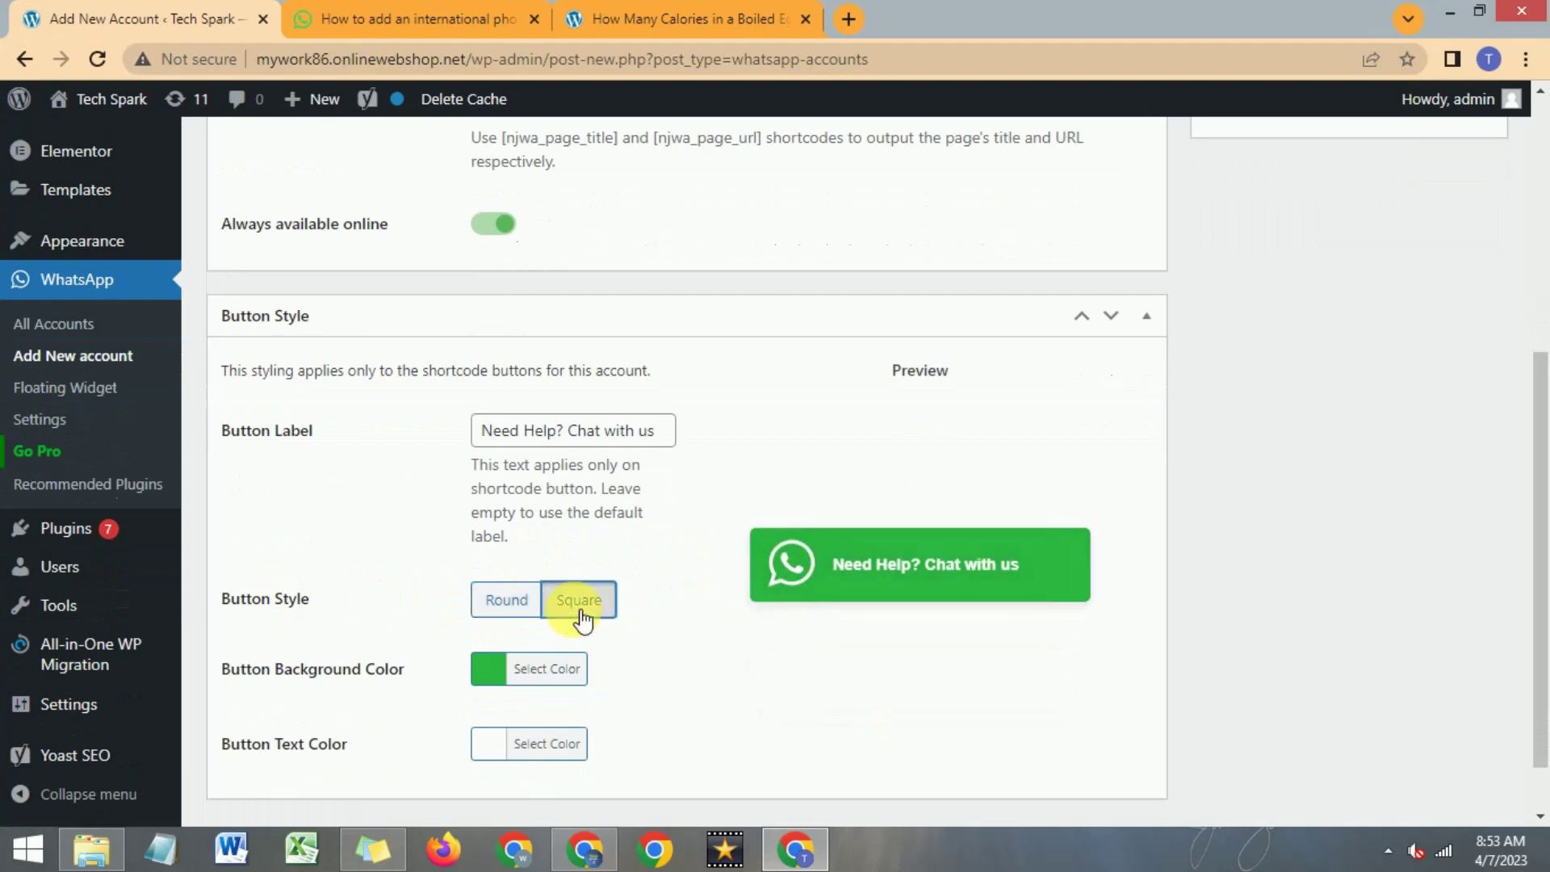
left_click(507, 600)
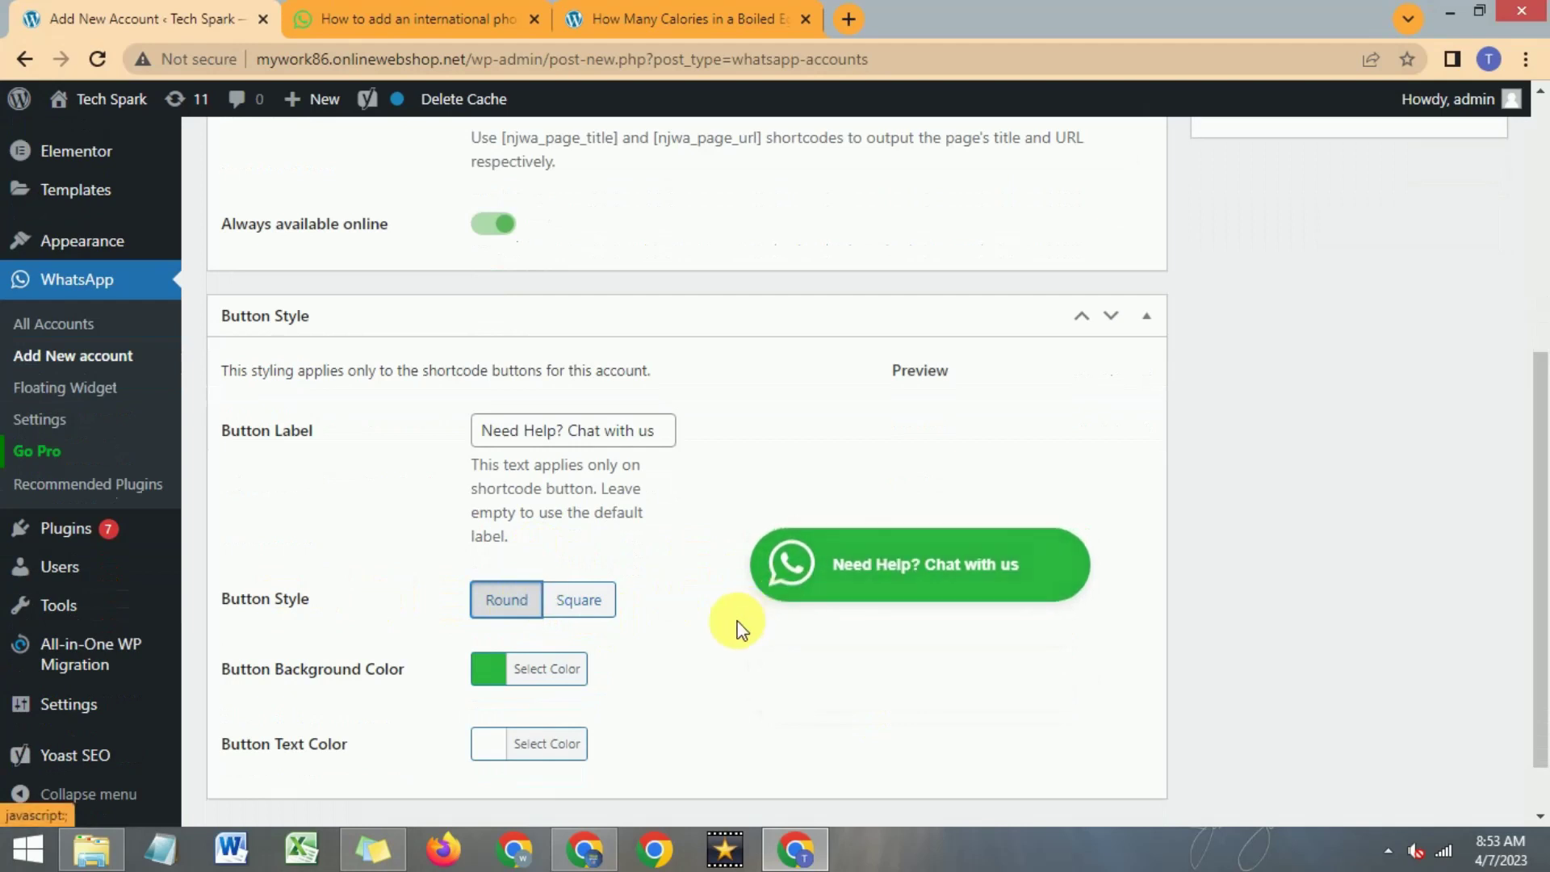
Step: Examine the color choices for the shortcode button's background, leaving the default color in place
scroll(478, 612, "down", 1)
scroll(478, 610, "down", 1)
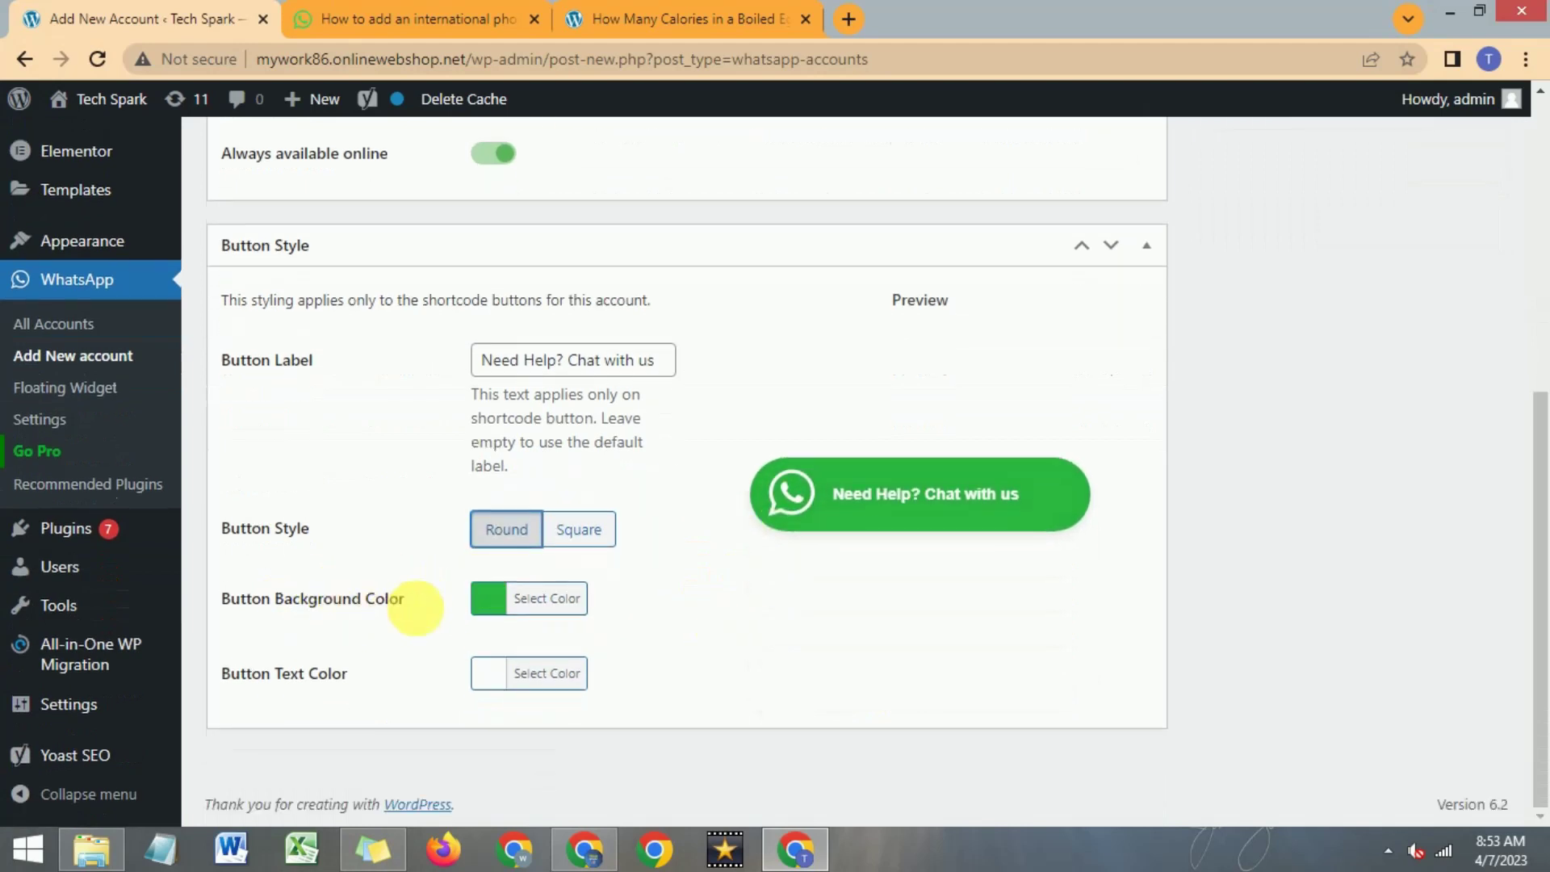
left_click(519, 596)
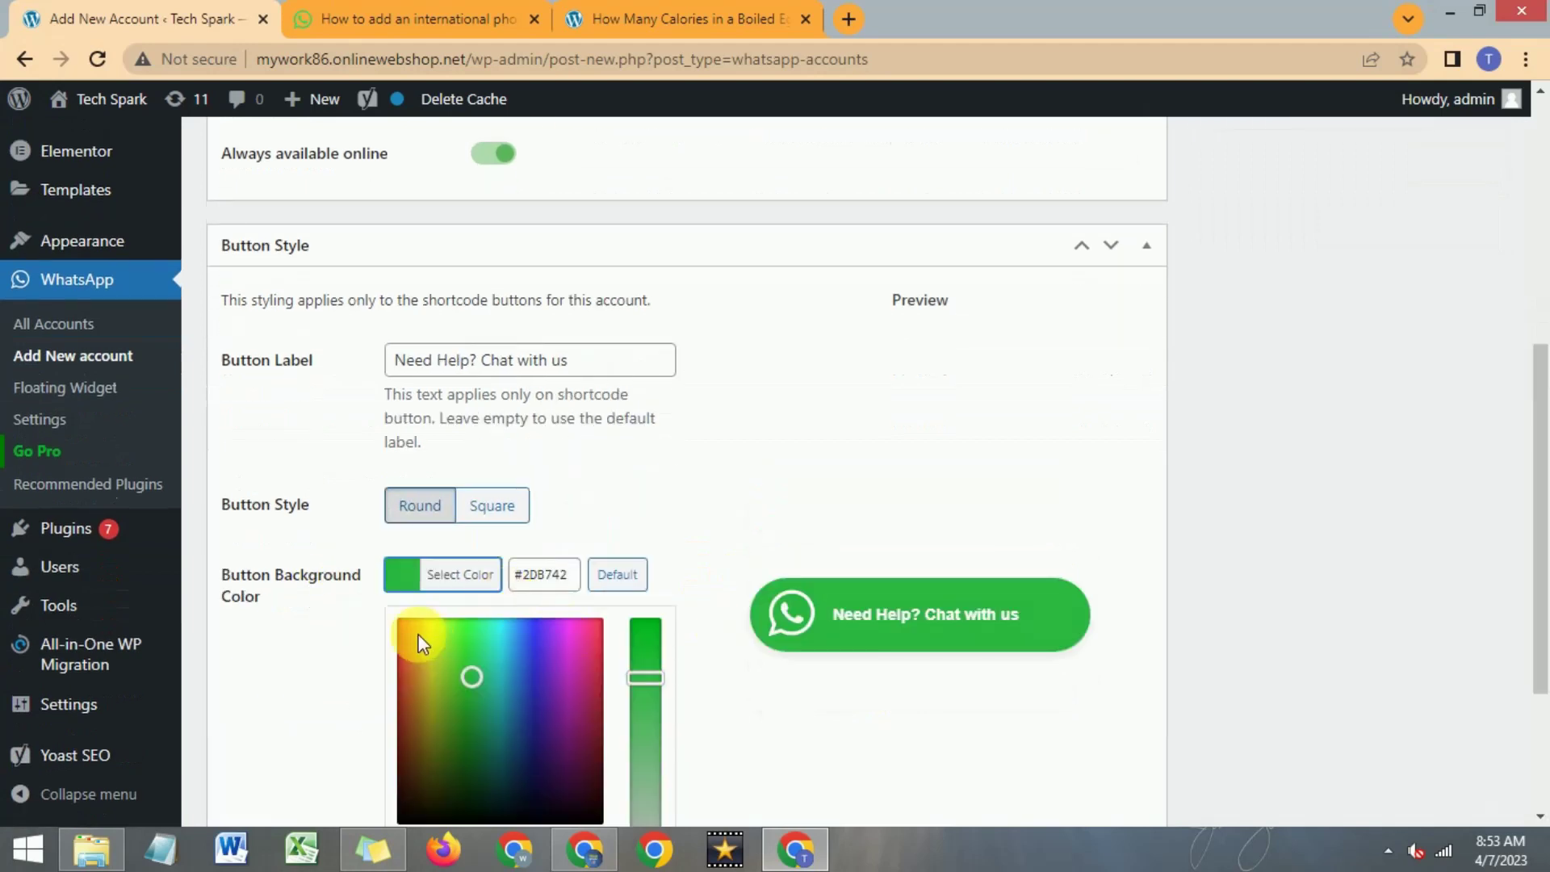
left_click(734, 533)
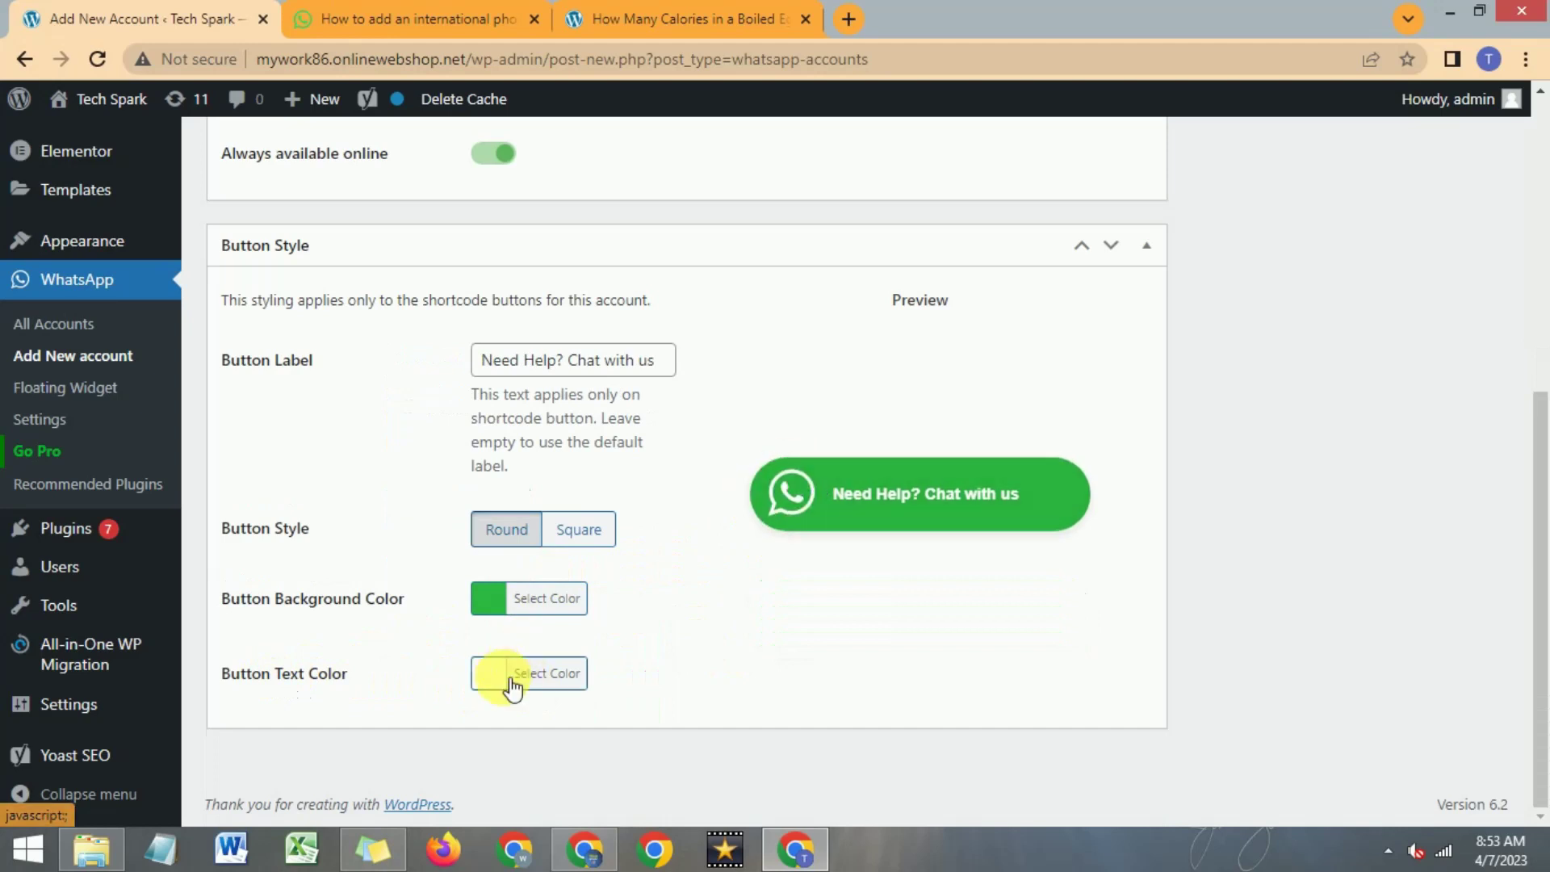
Step: Publish the WhatsApp Chat account, review its published settings, and dismiss the browser notification
scroll(618, 658, "up", 6)
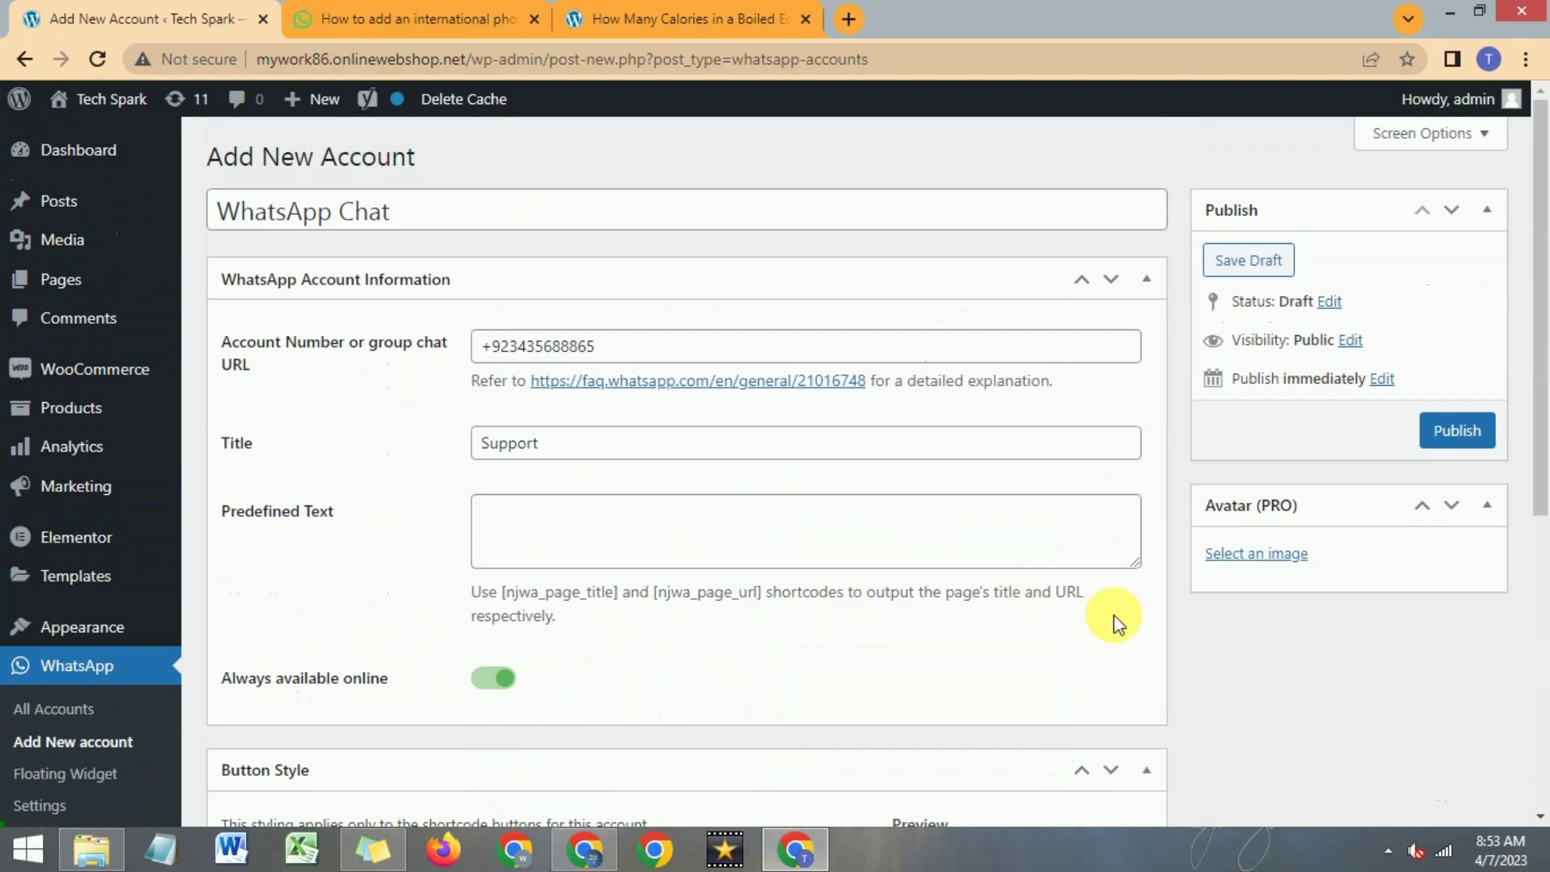
left_click(1475, 442)
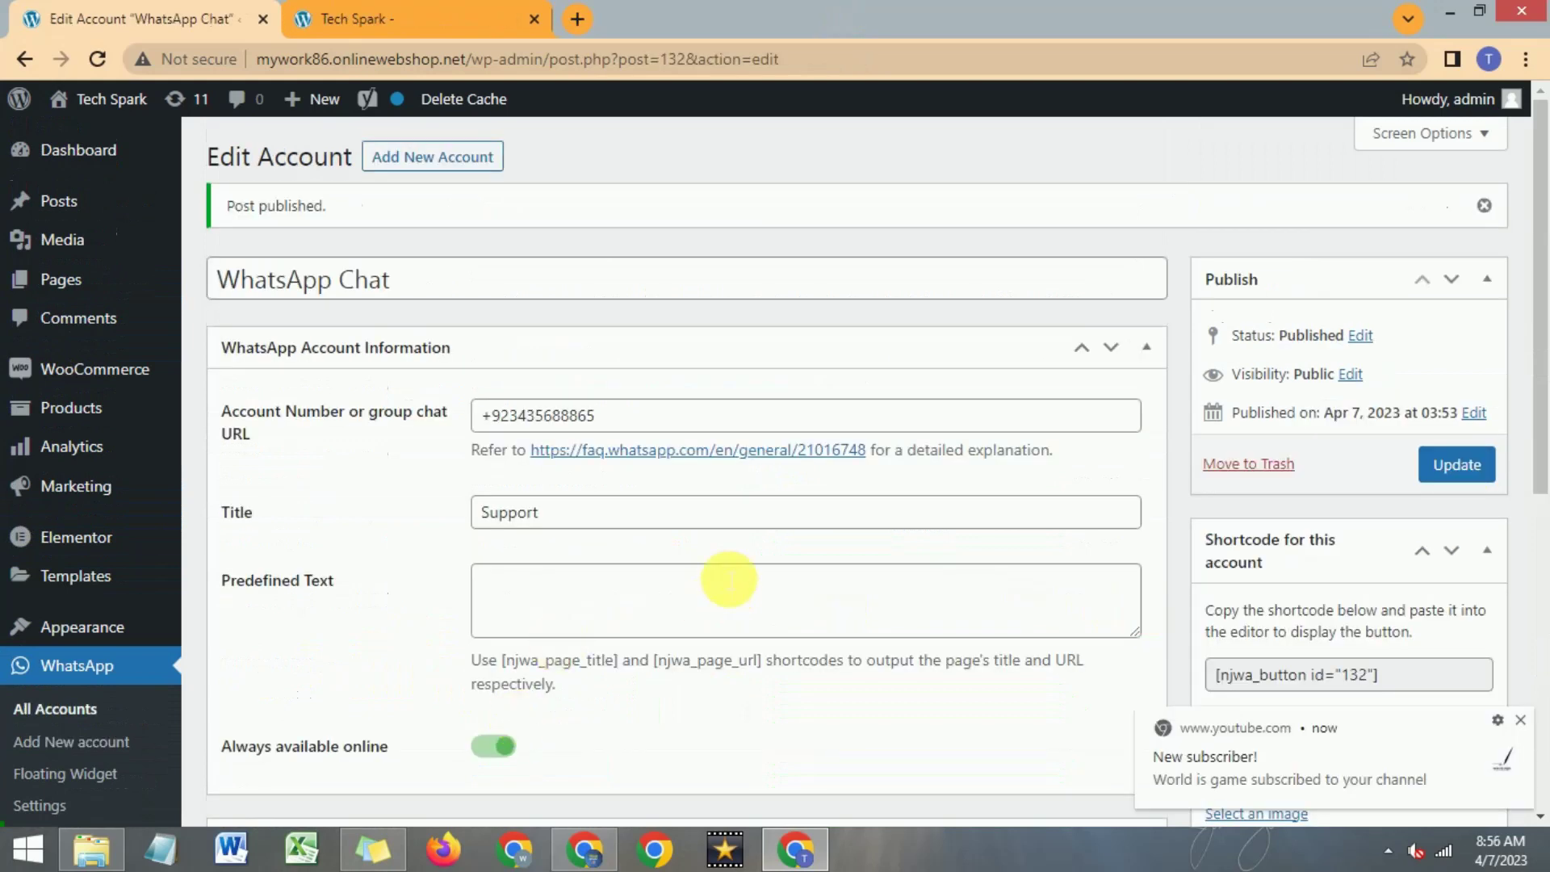
scroll(727, 585, "down", 3)
scroll(726, 577, "down", 4)
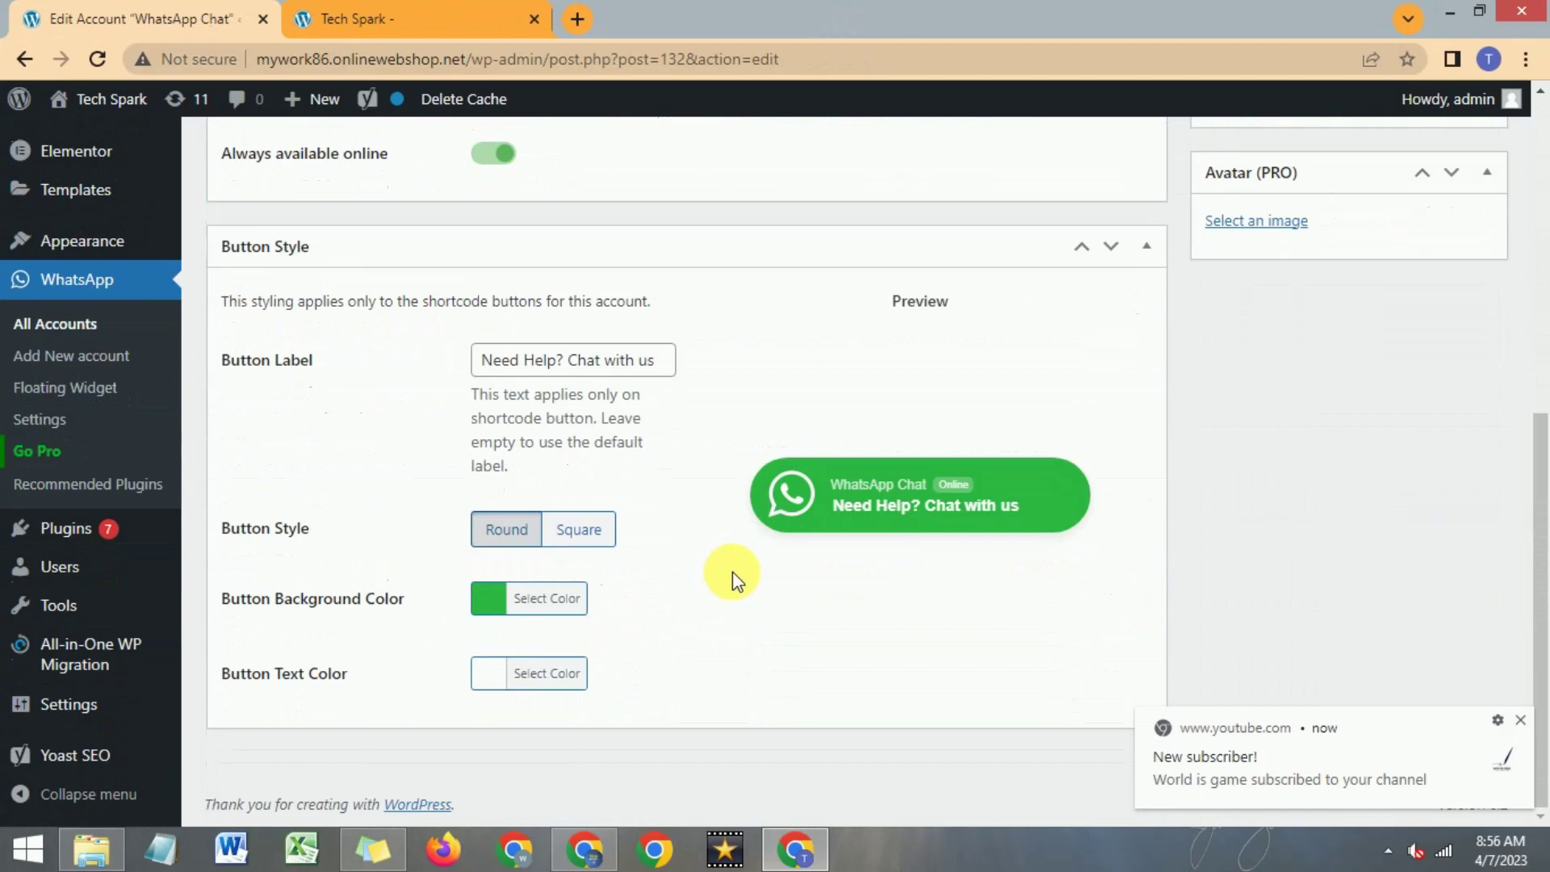
scroll(727, 581, "up", 7)
scroll(117, 669, "down", 3)
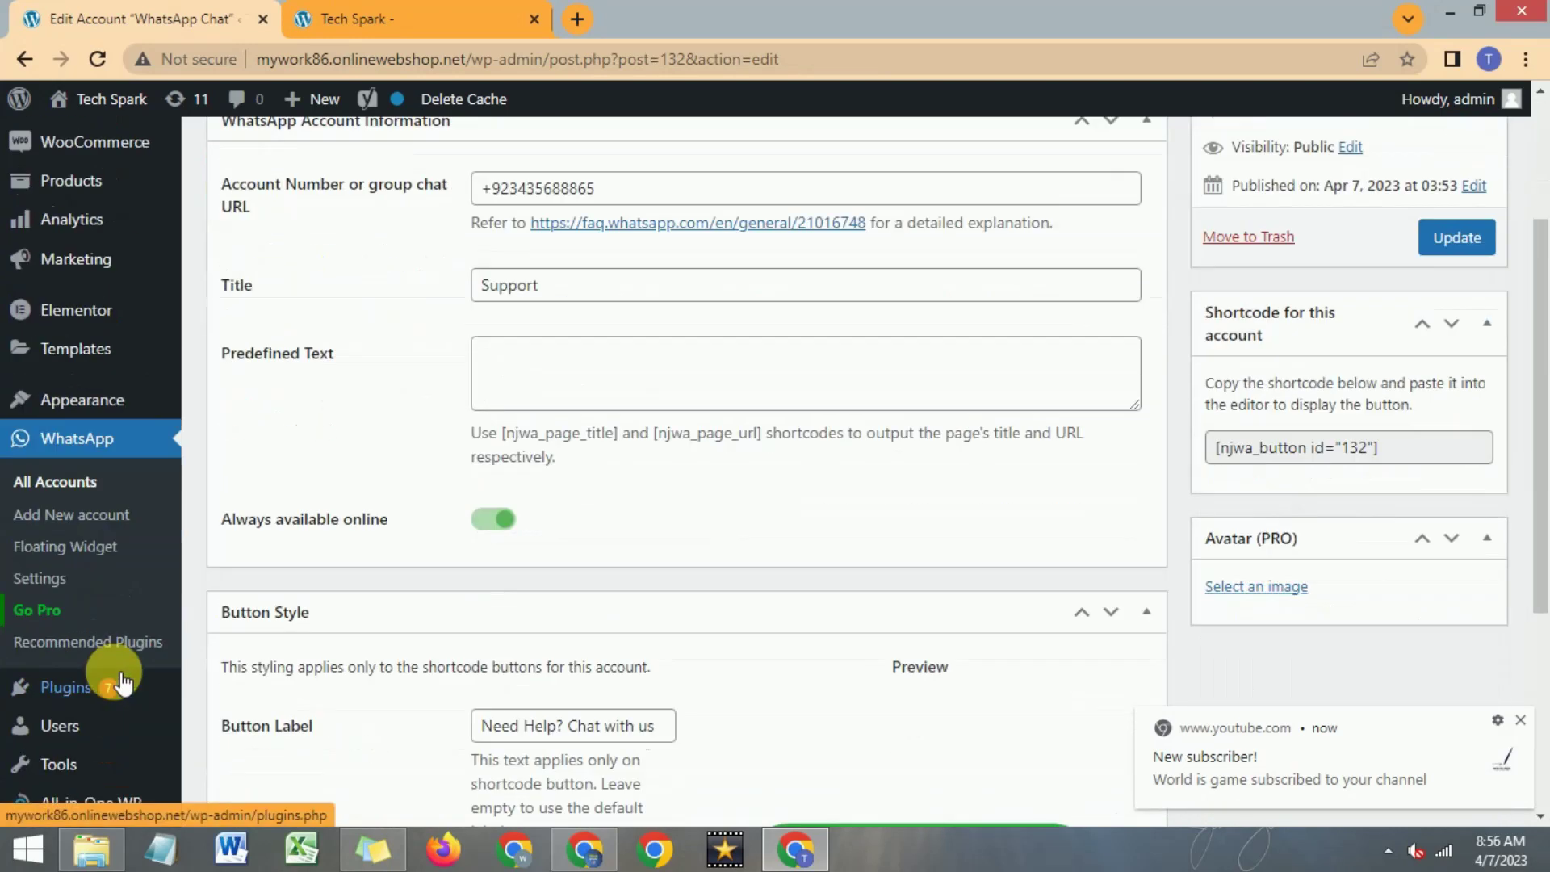
left_click(1521, 719)
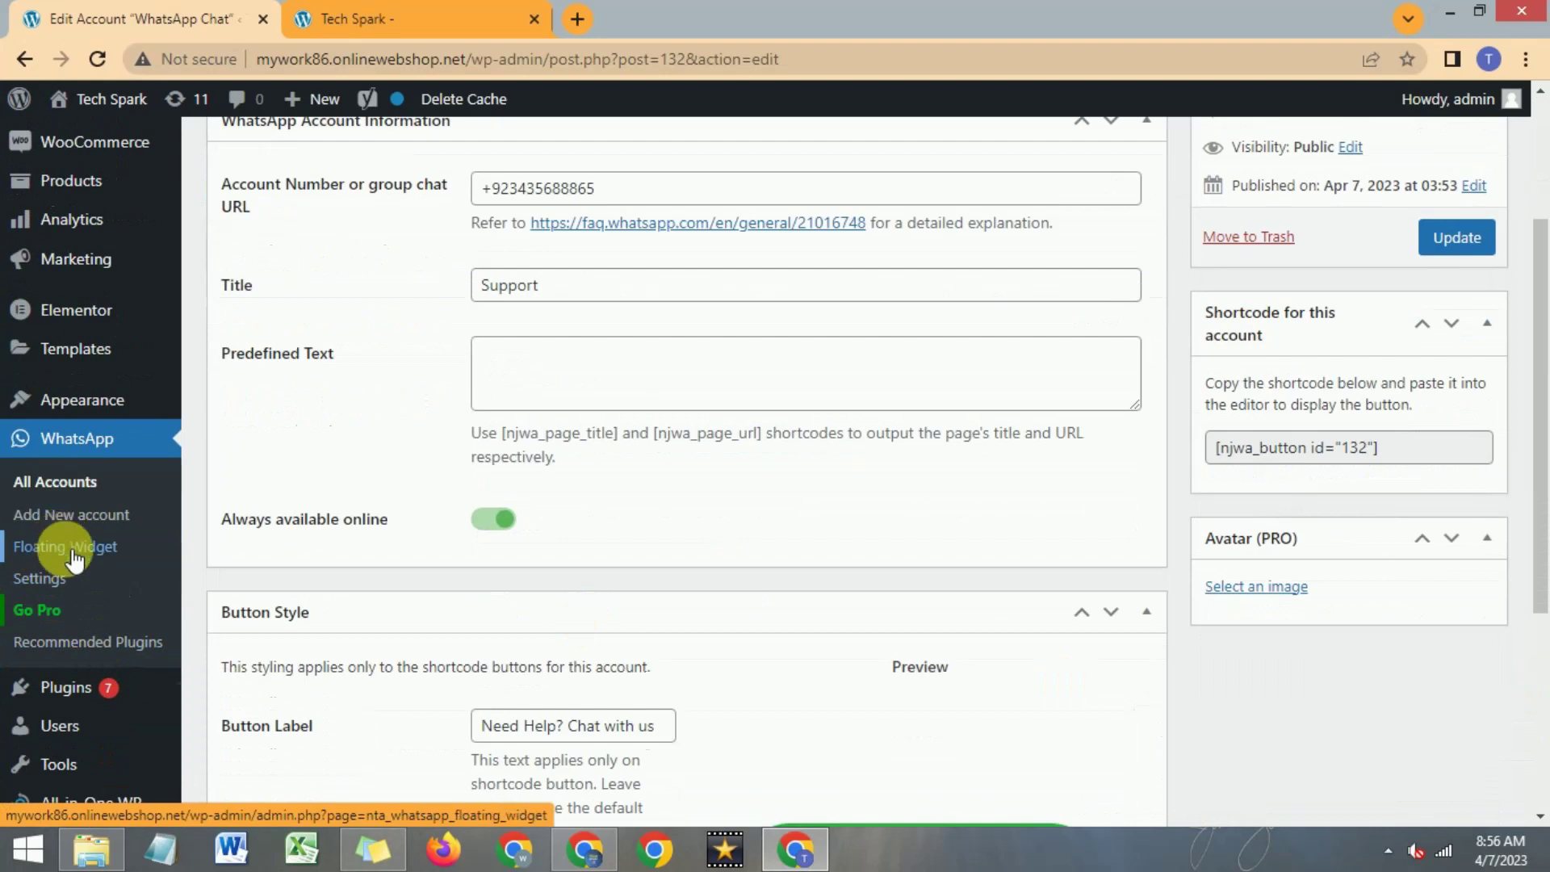
Step: Open the Floating Widget settings and add the WhatsApp Chat account to the selected accounts
left_click(75, 558)
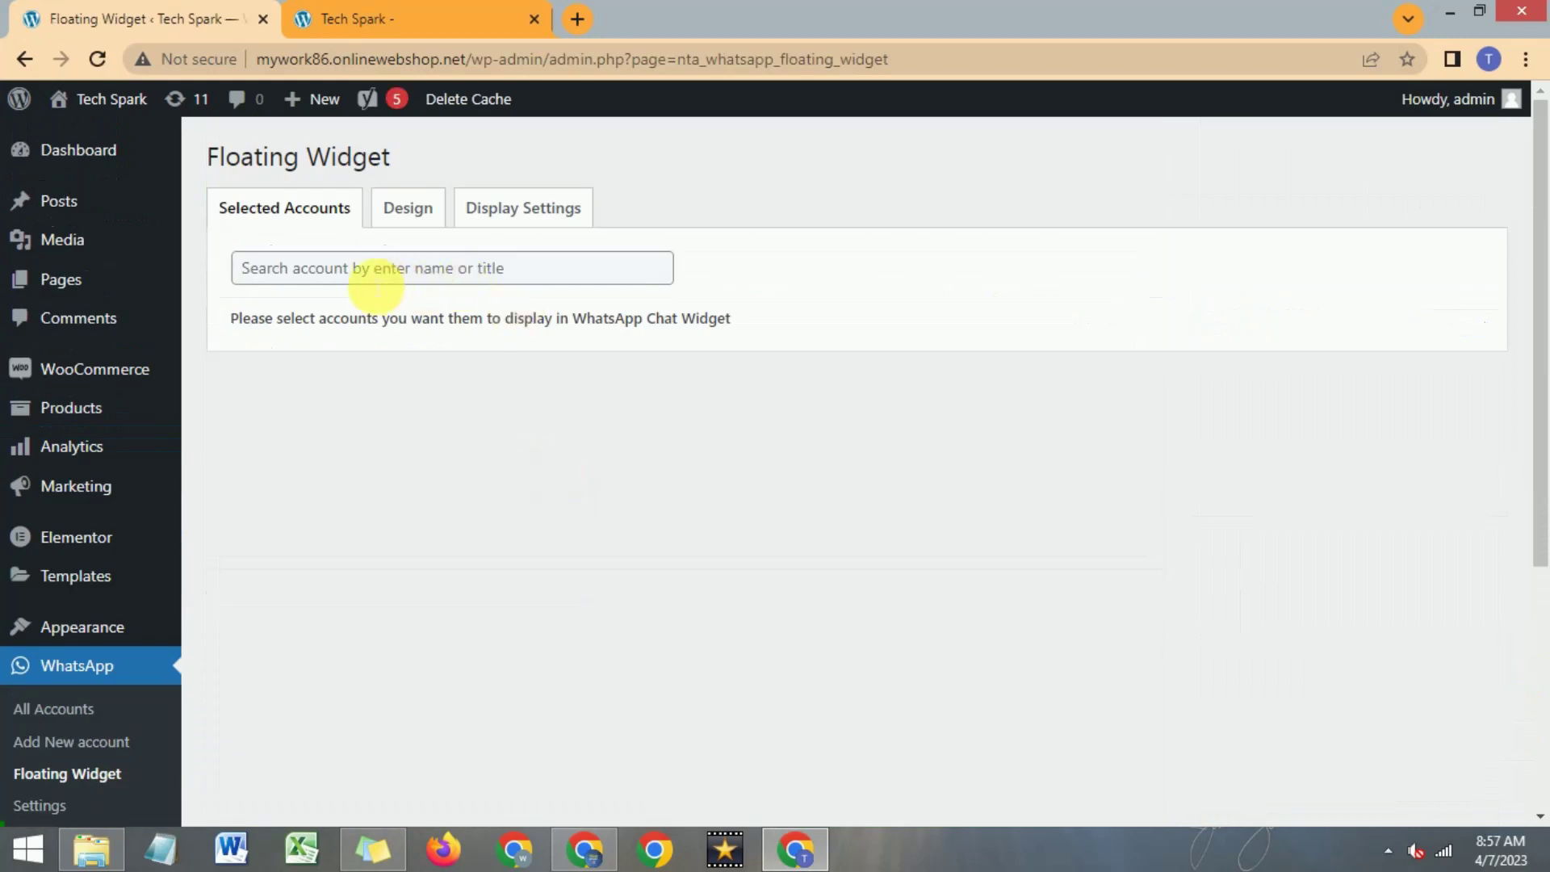
left_click(377, 275)
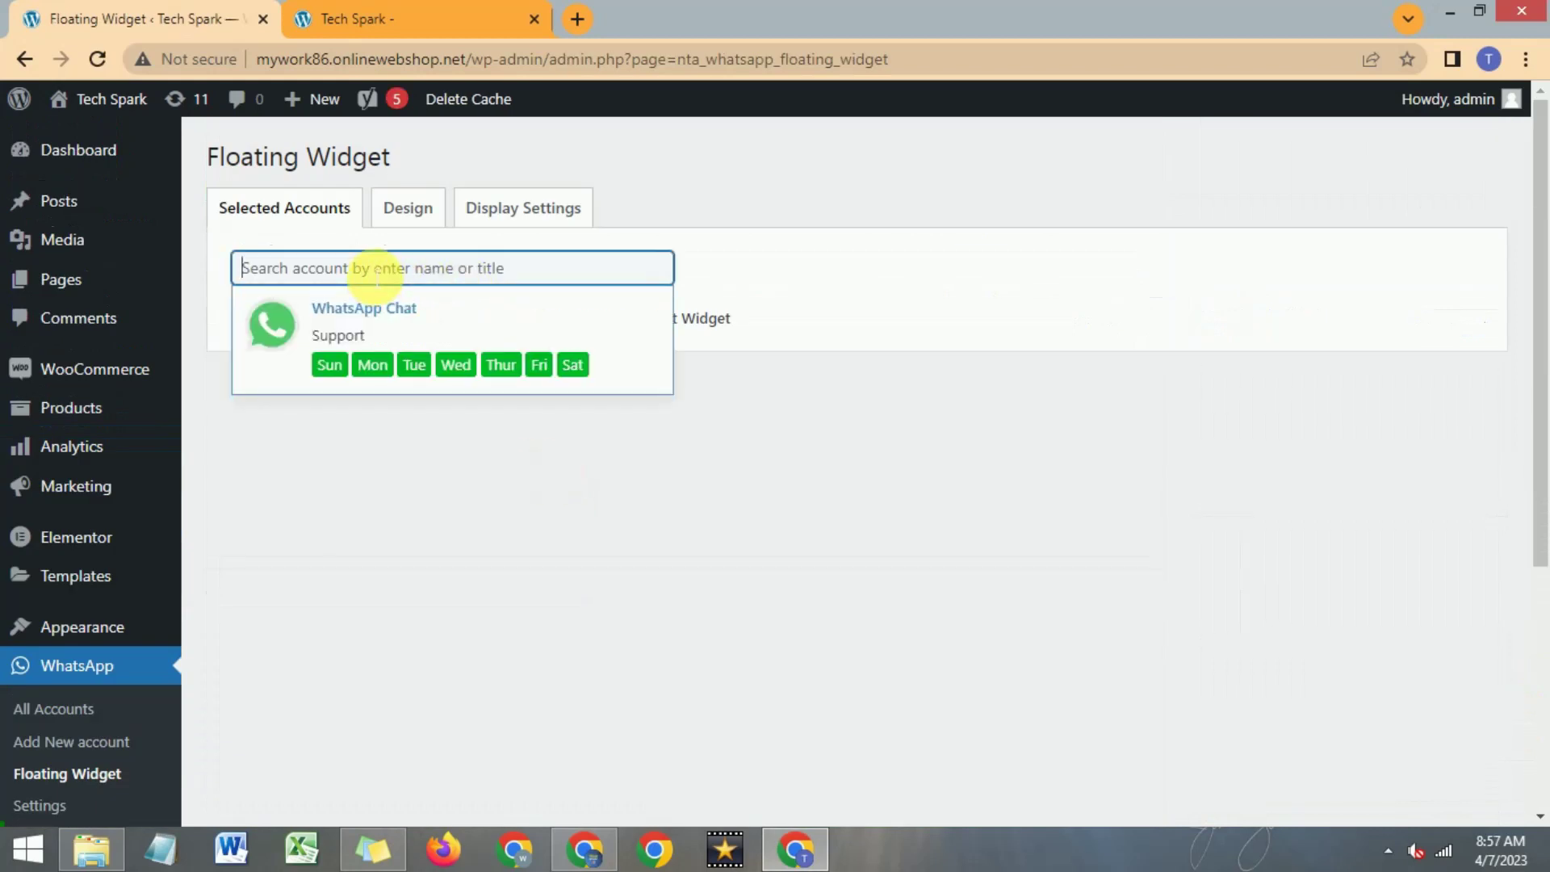
left_click(388, 307)
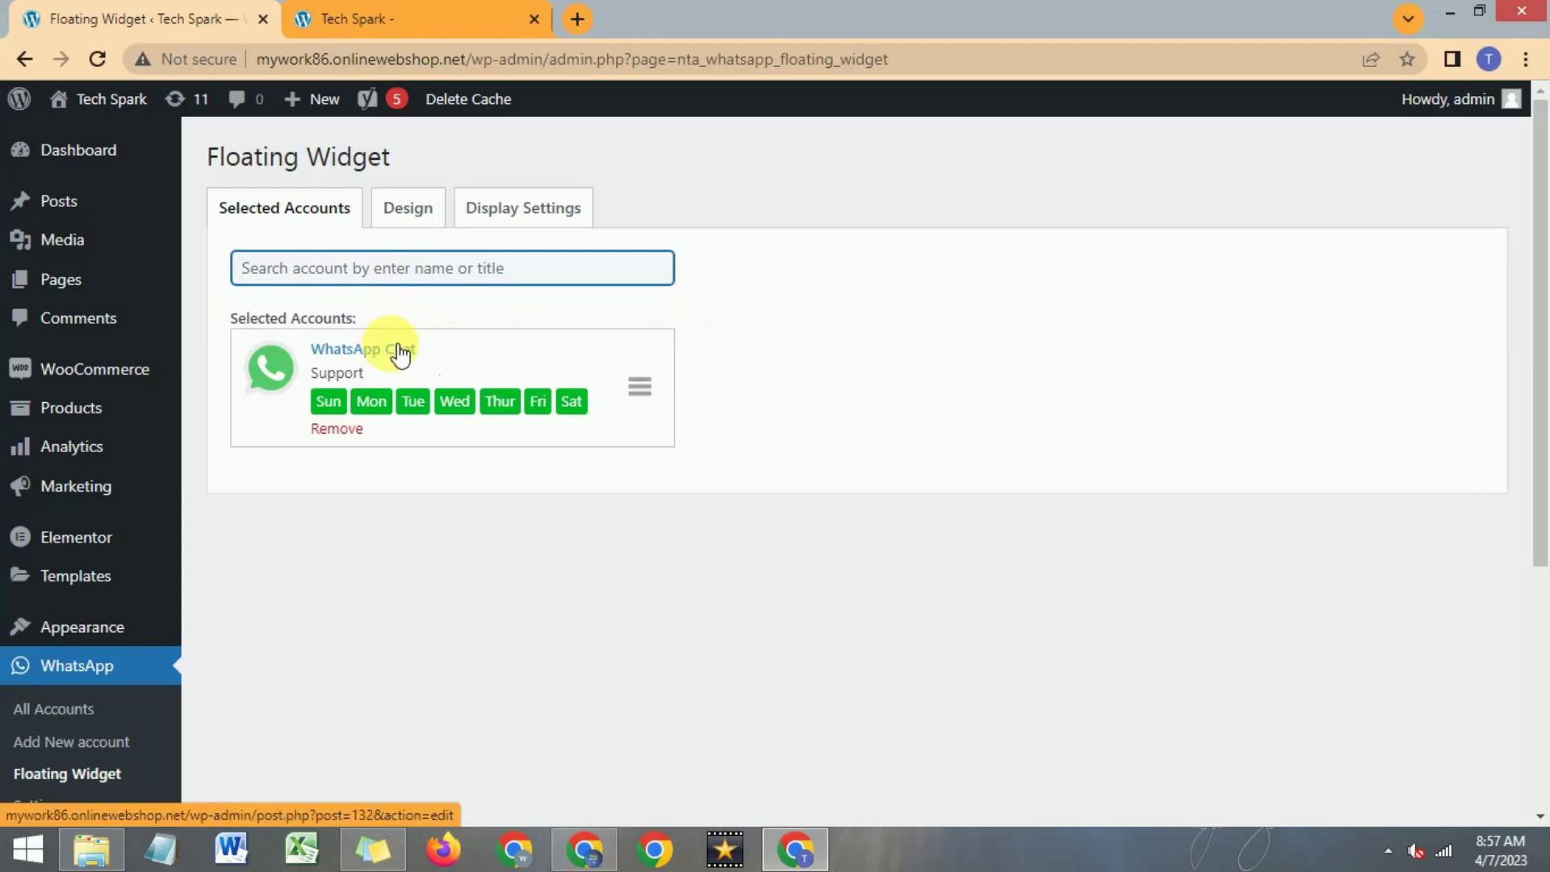
Step: Open the floating widget's Design settings and preview the chat popup by opening and closing it
left_click(404, 216)
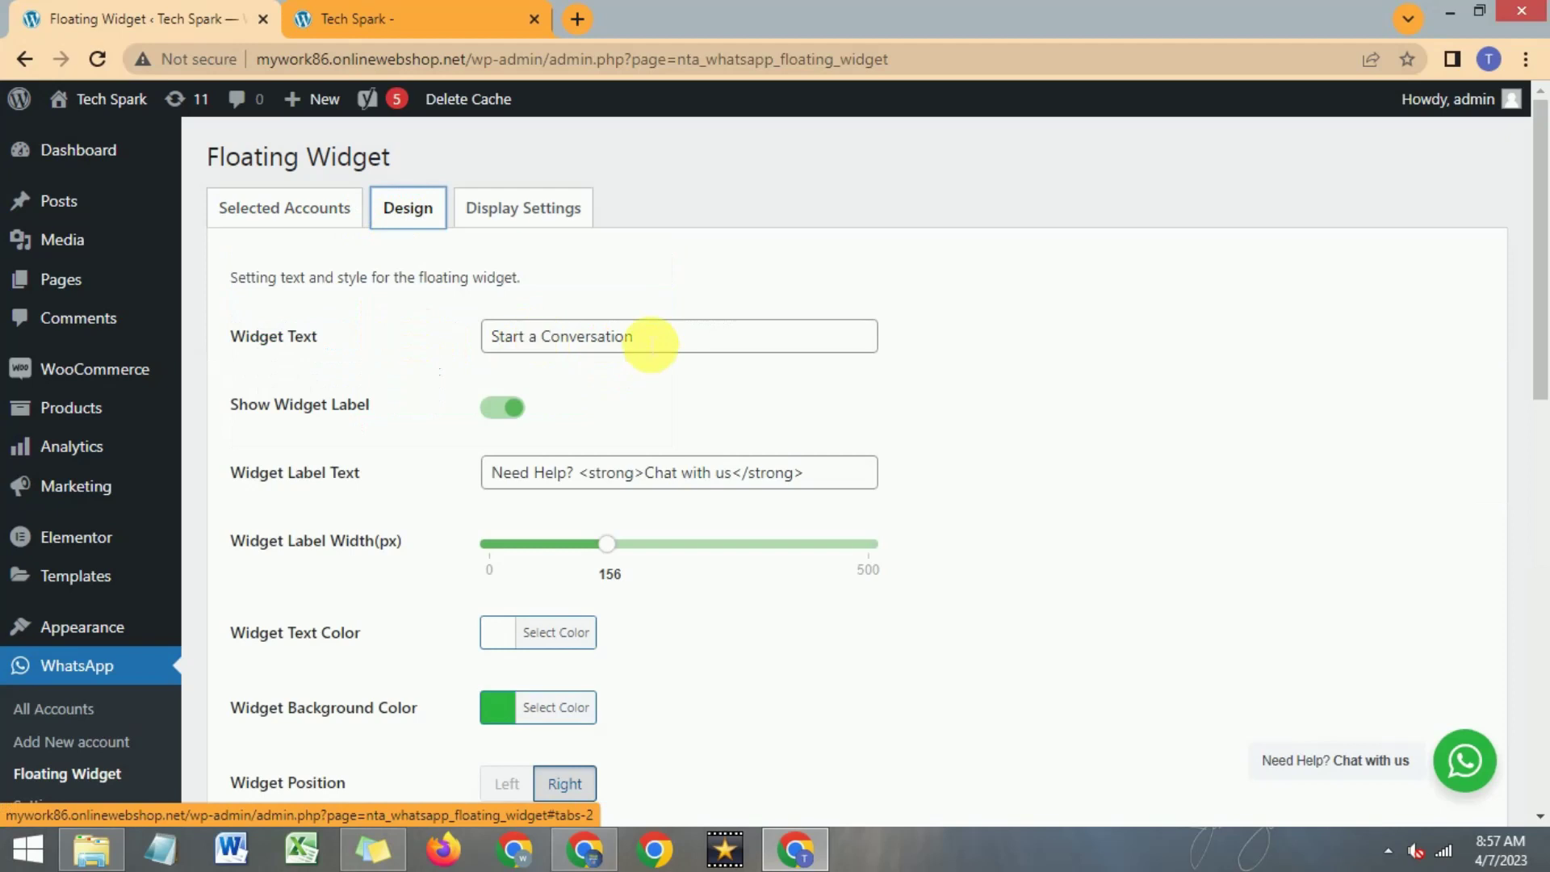
scroll(476, 347, "down", 3)
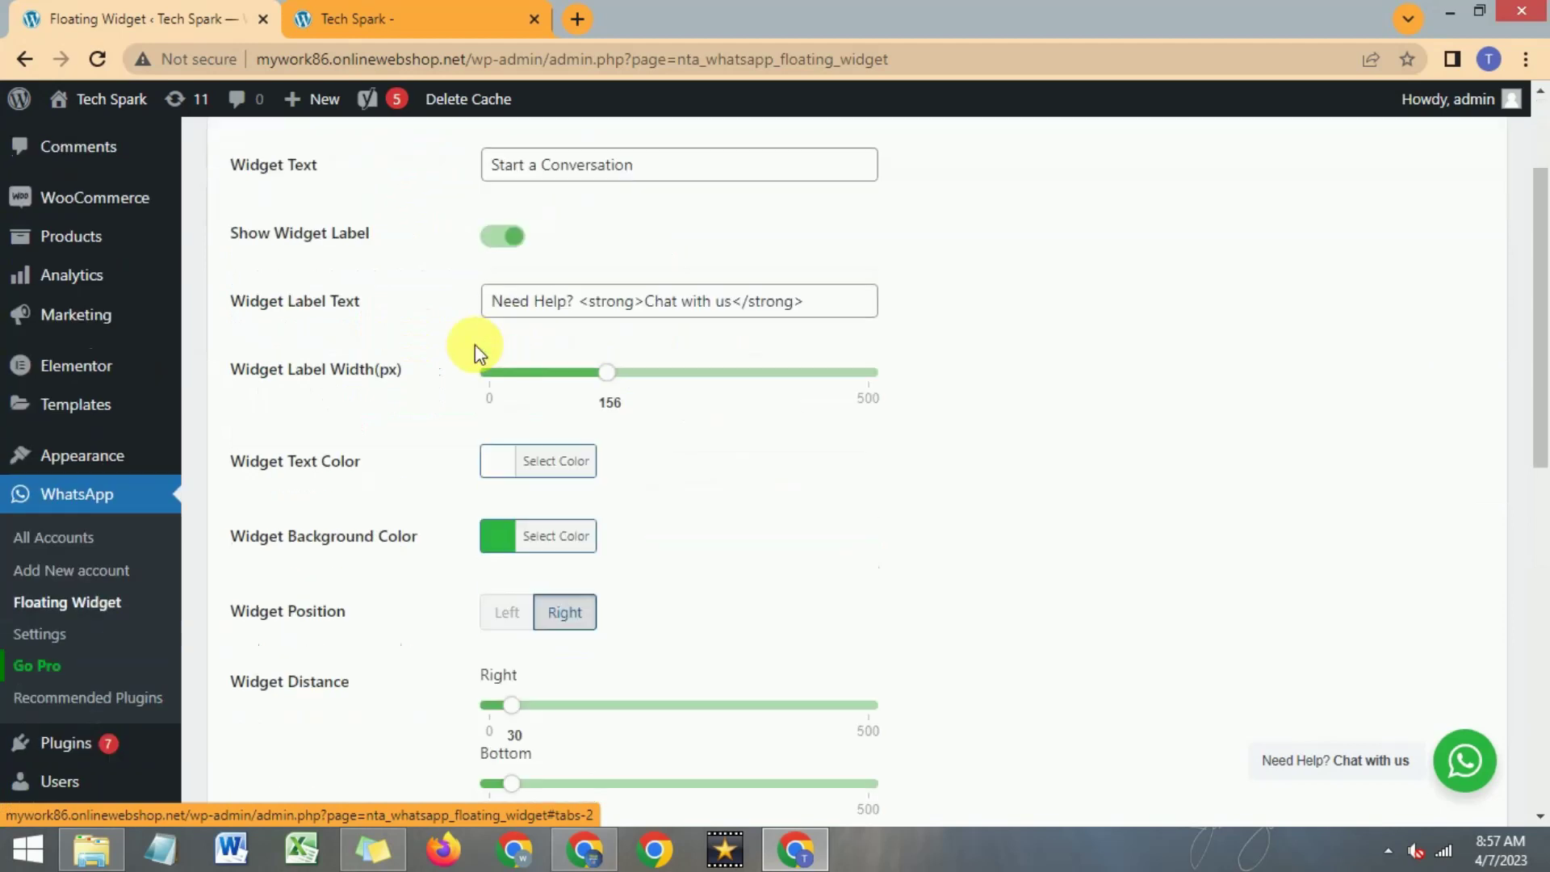
scroll(474, 346, "up", 3)
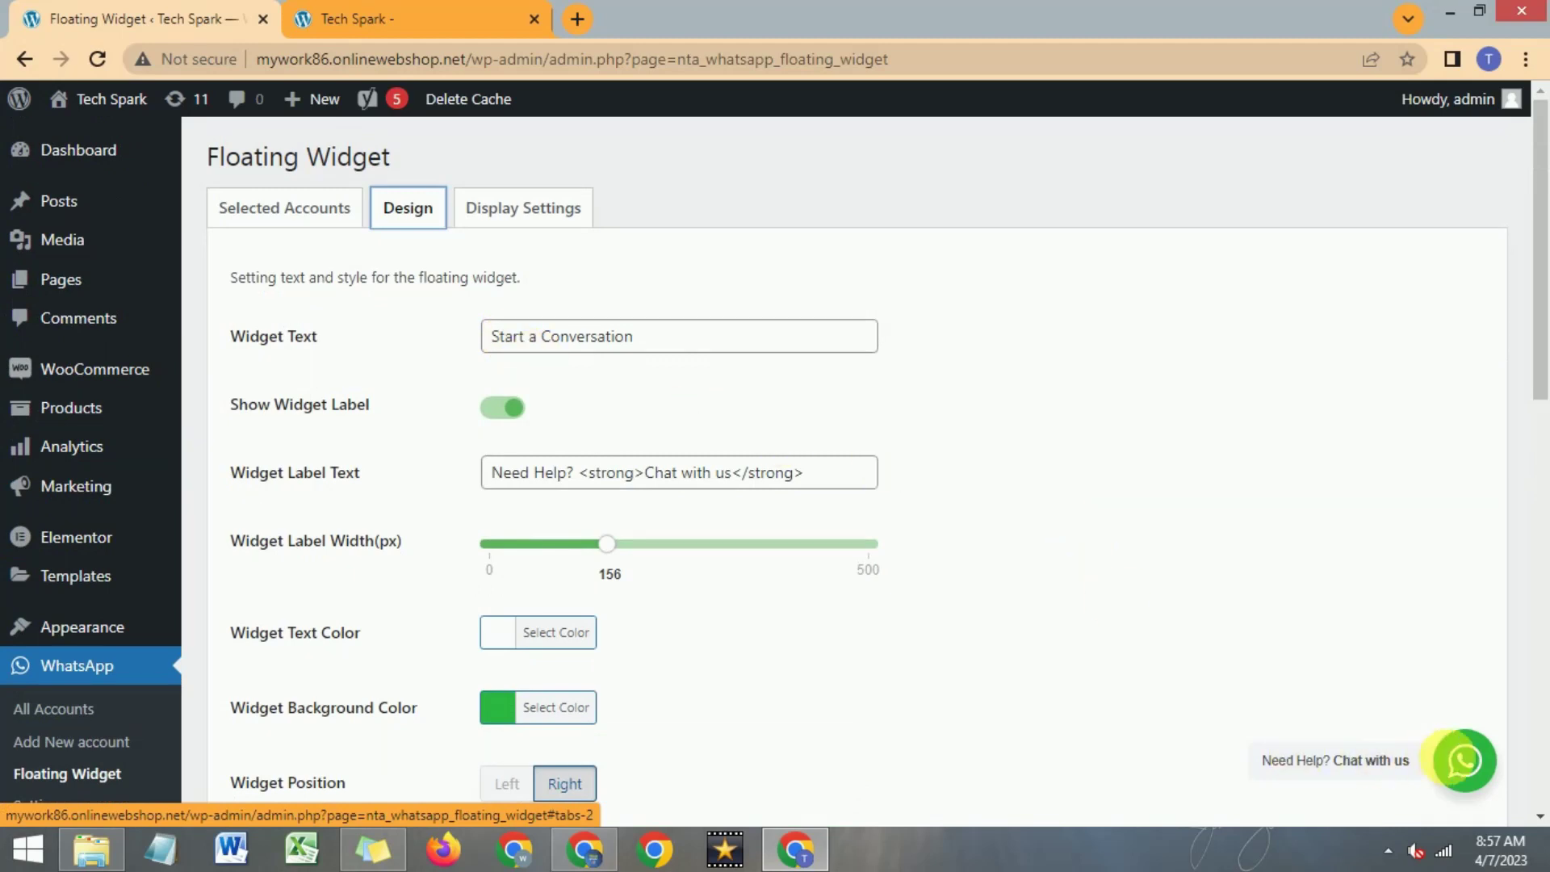
left_click(1465, 763)
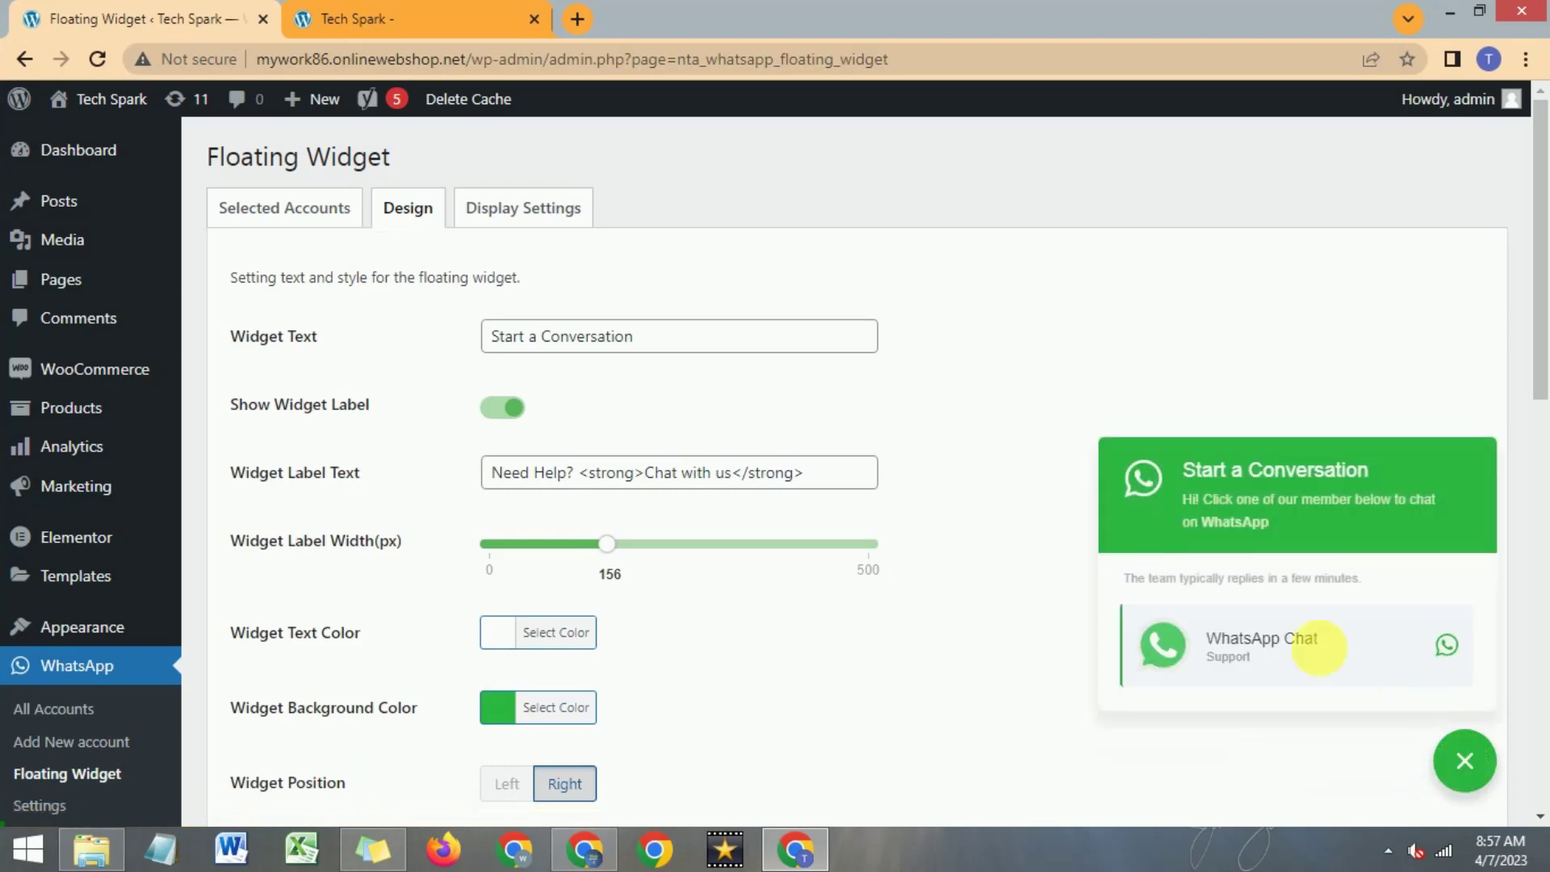
left_click(1466, 763)
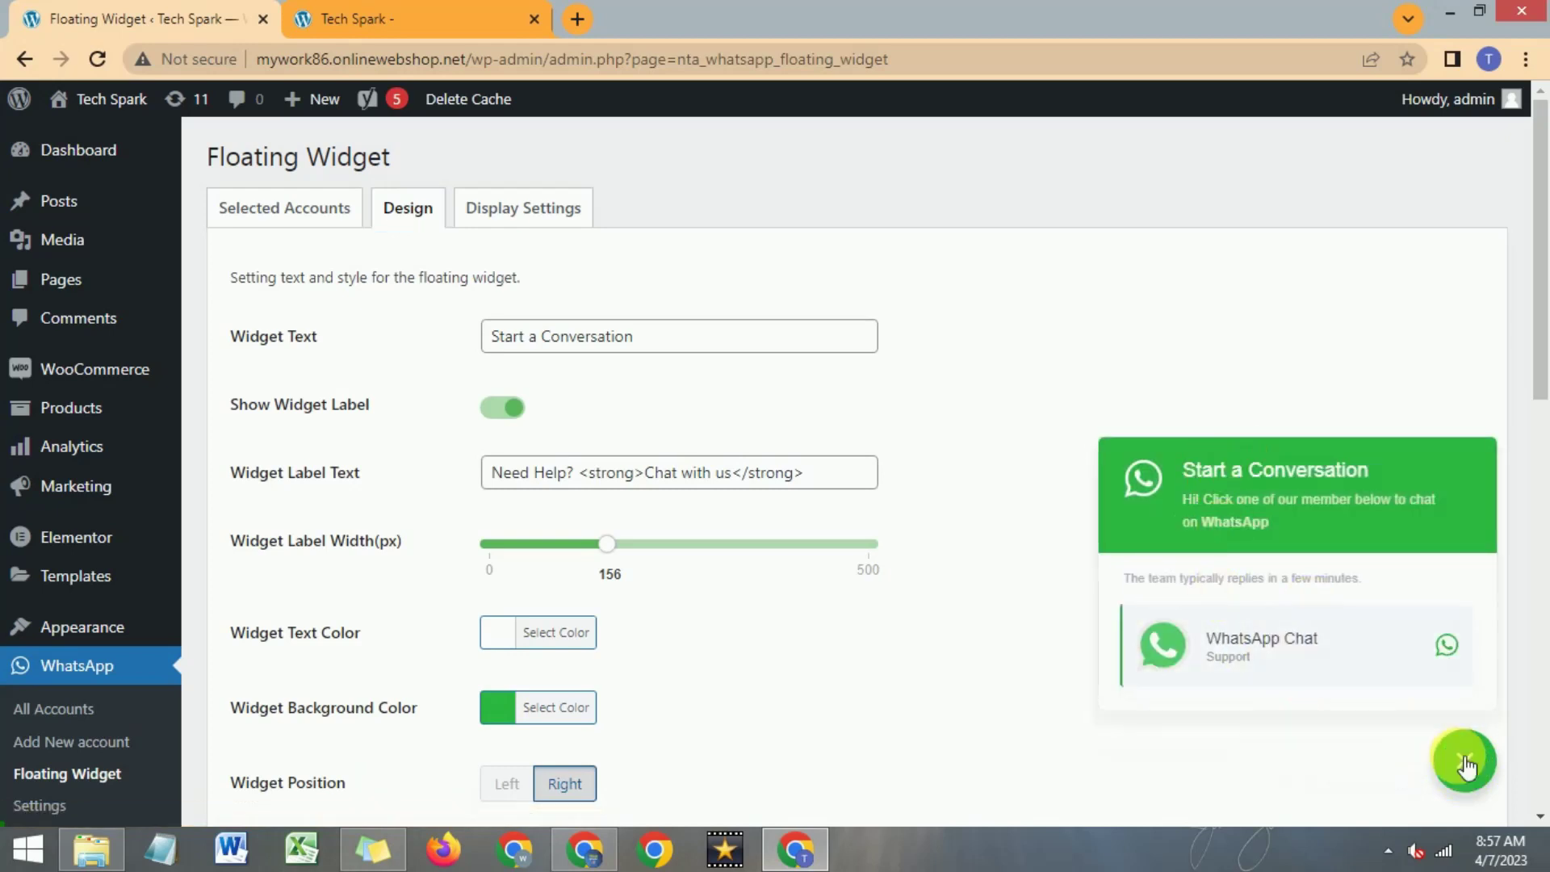
left_click(1466, 763)
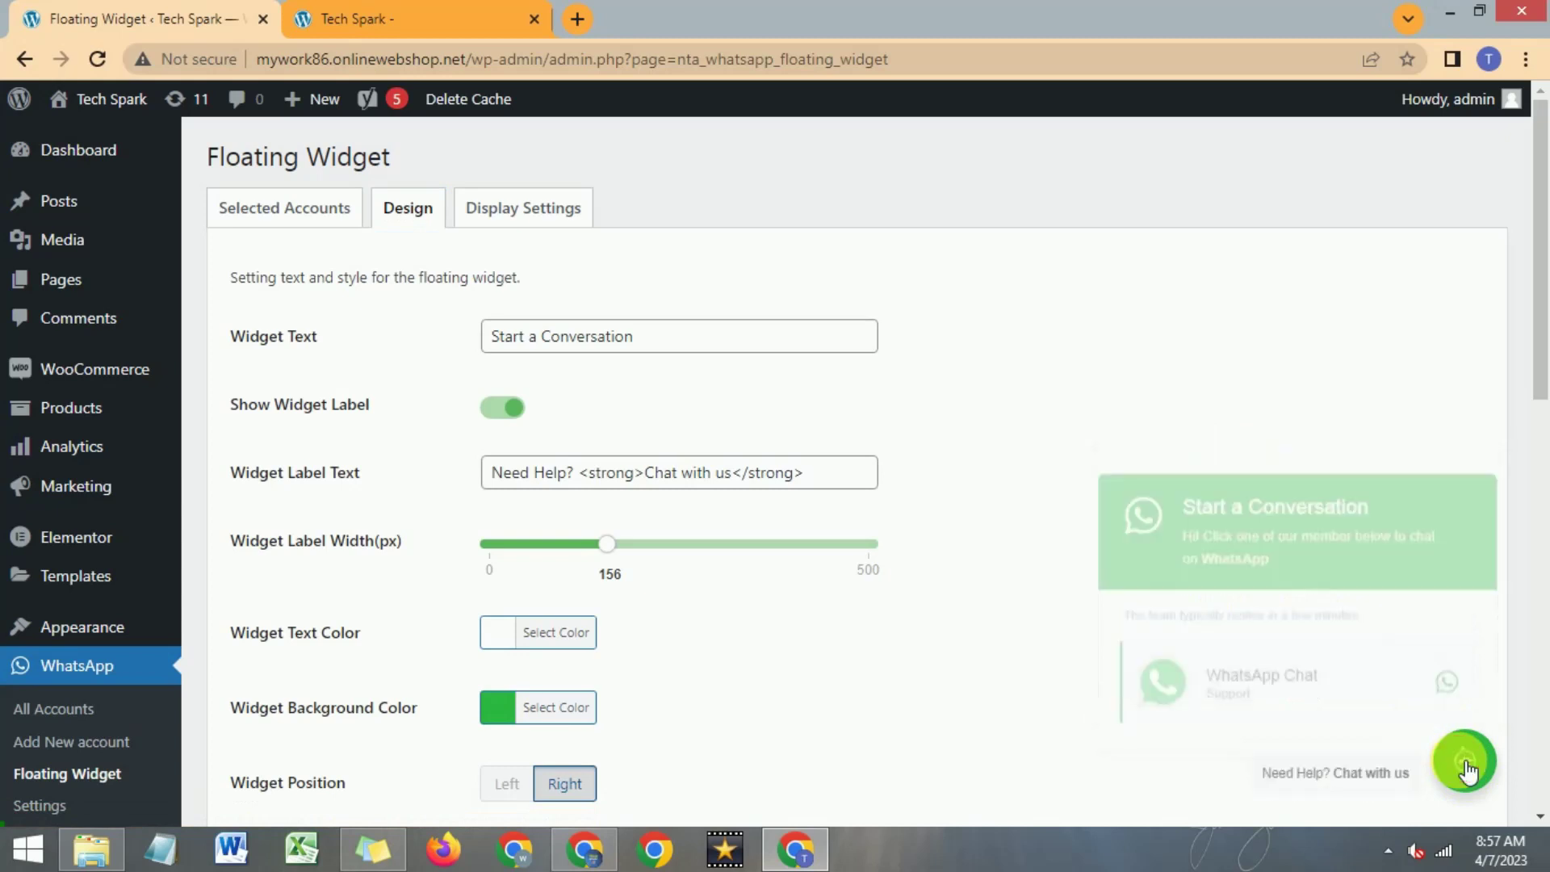
Step: Examine the remaining widget design settings, including the distance, response time text, description and GDPR notice
scroll(711, 429, "down", 8)
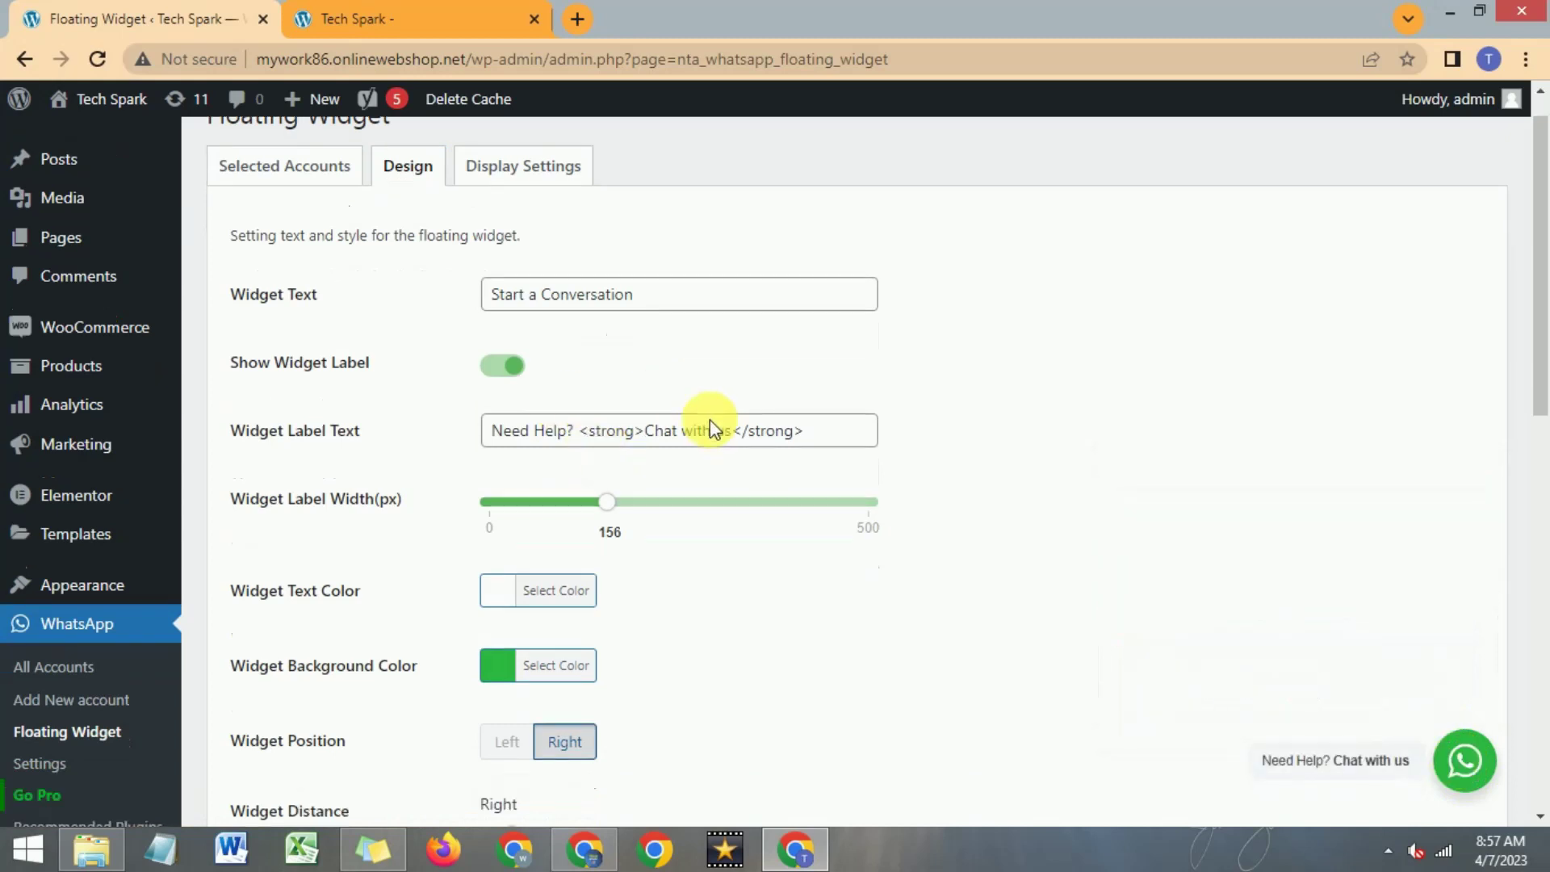
scroll(714, 413, "down", 4)
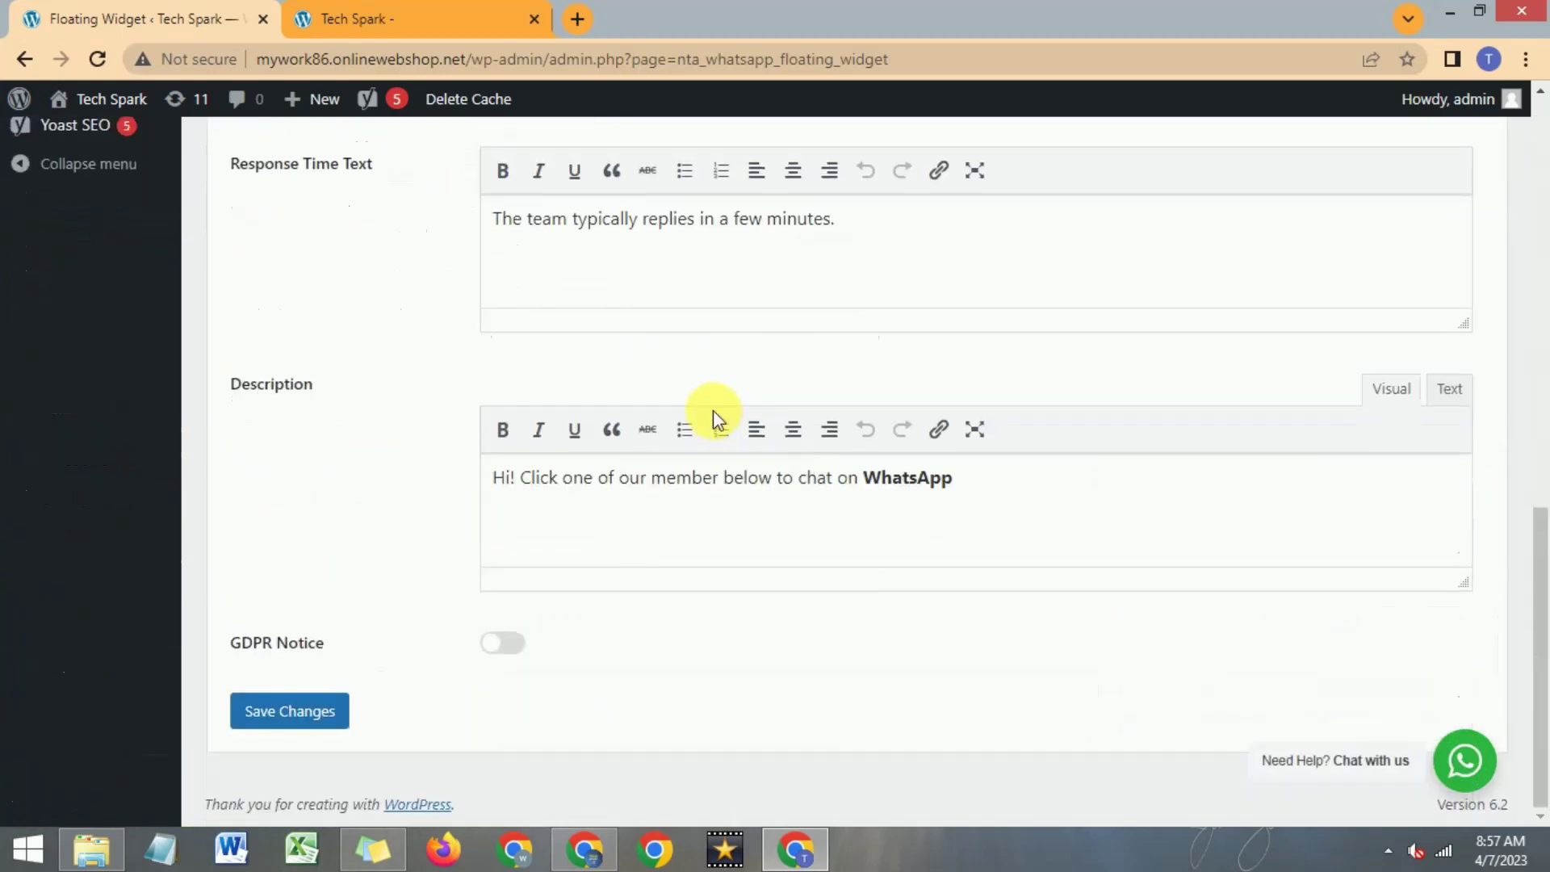
scroll(713, 413, "up", 4)
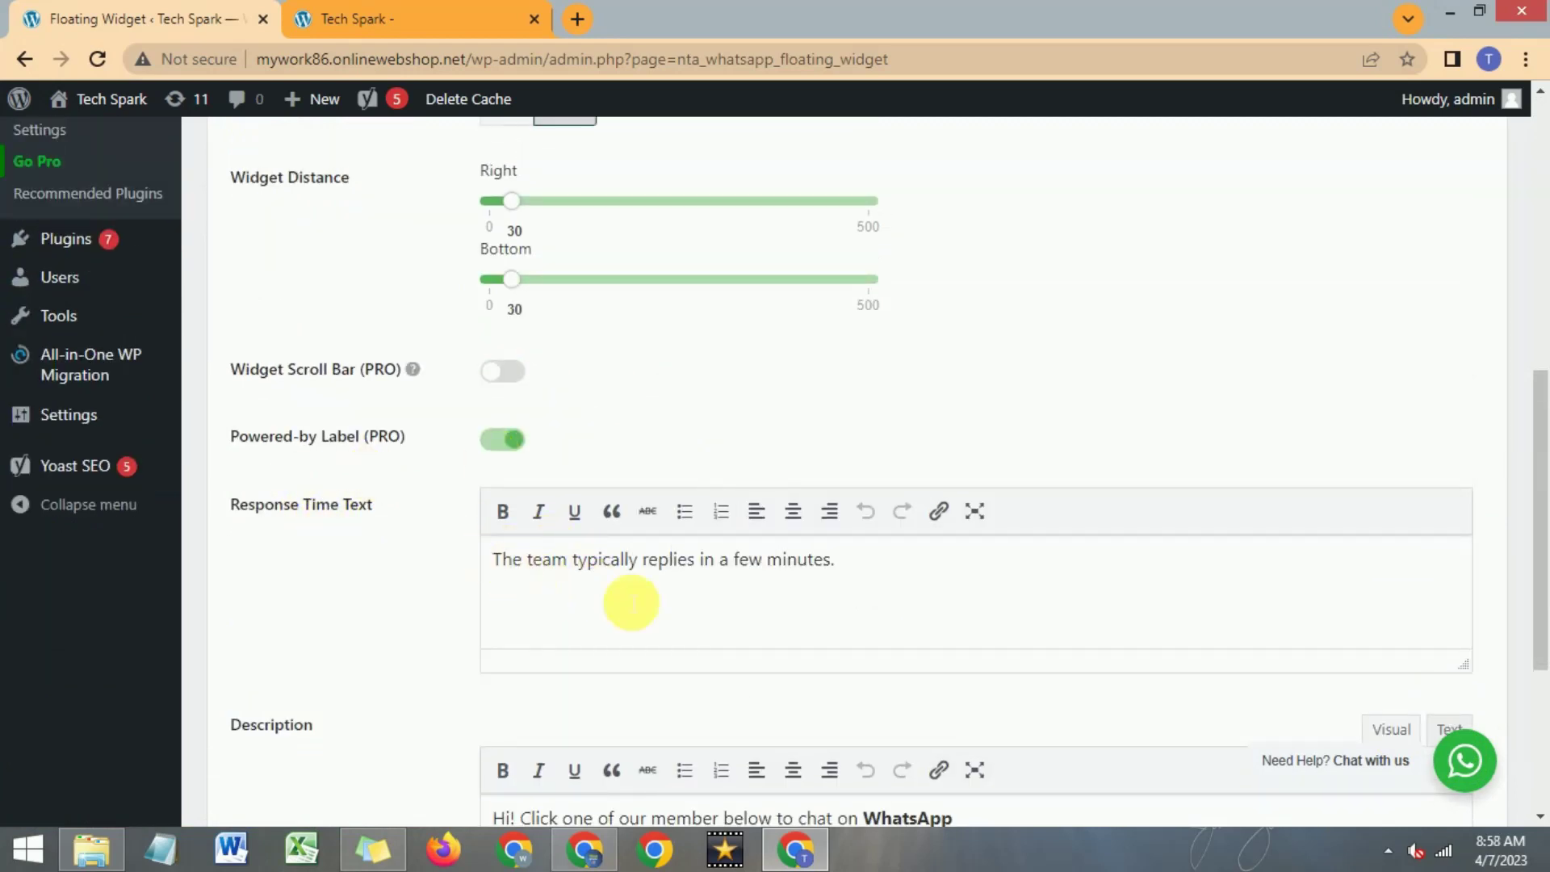
scroll(391, 512, "down", 3)
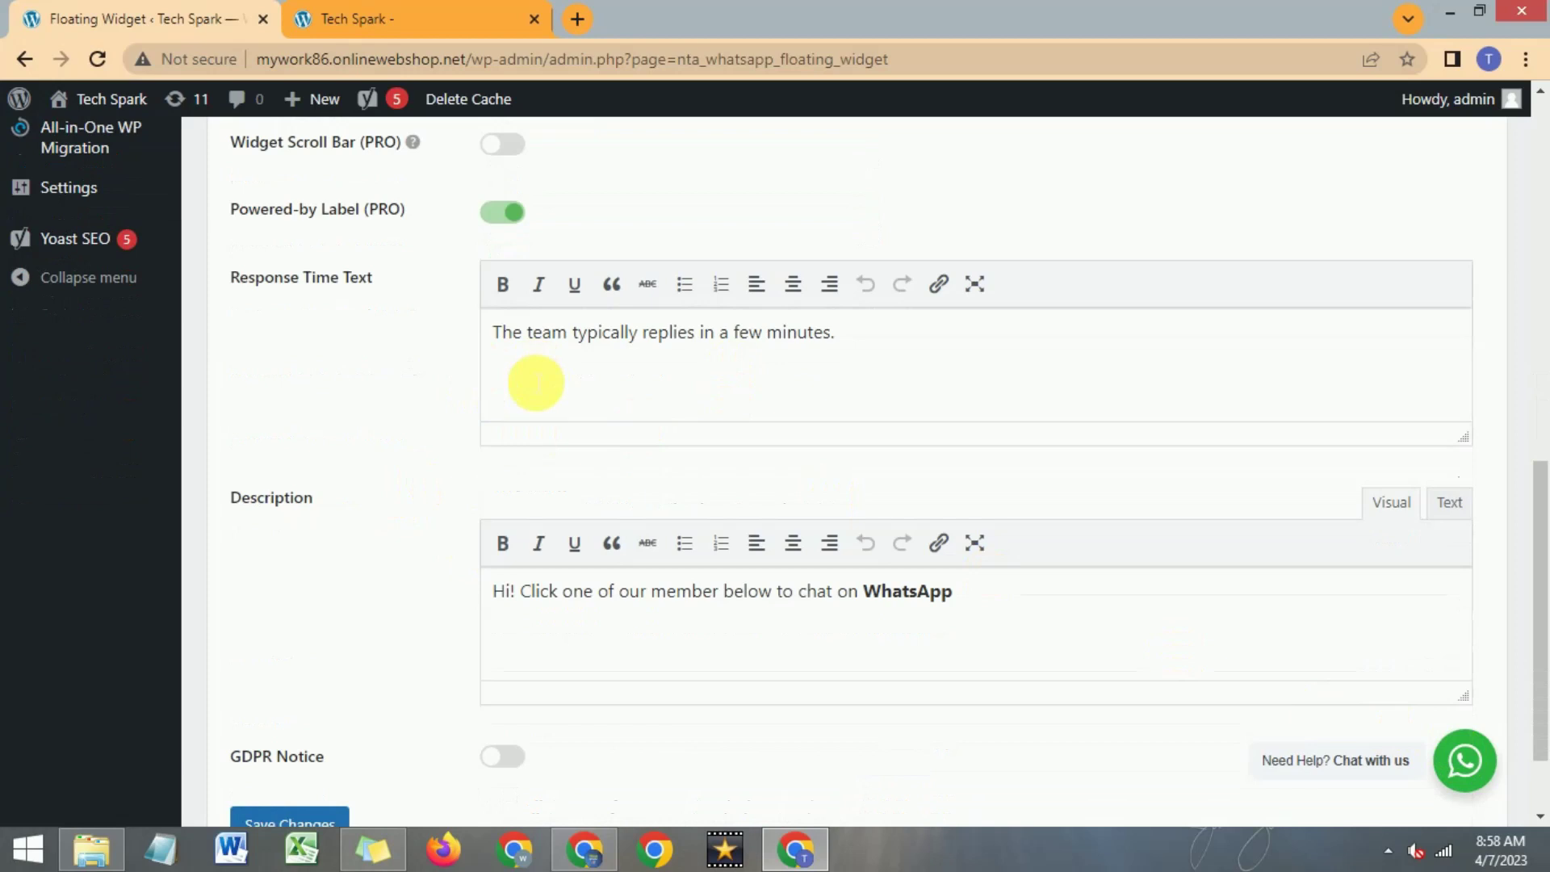
scroll(535, 382, "up", 10)
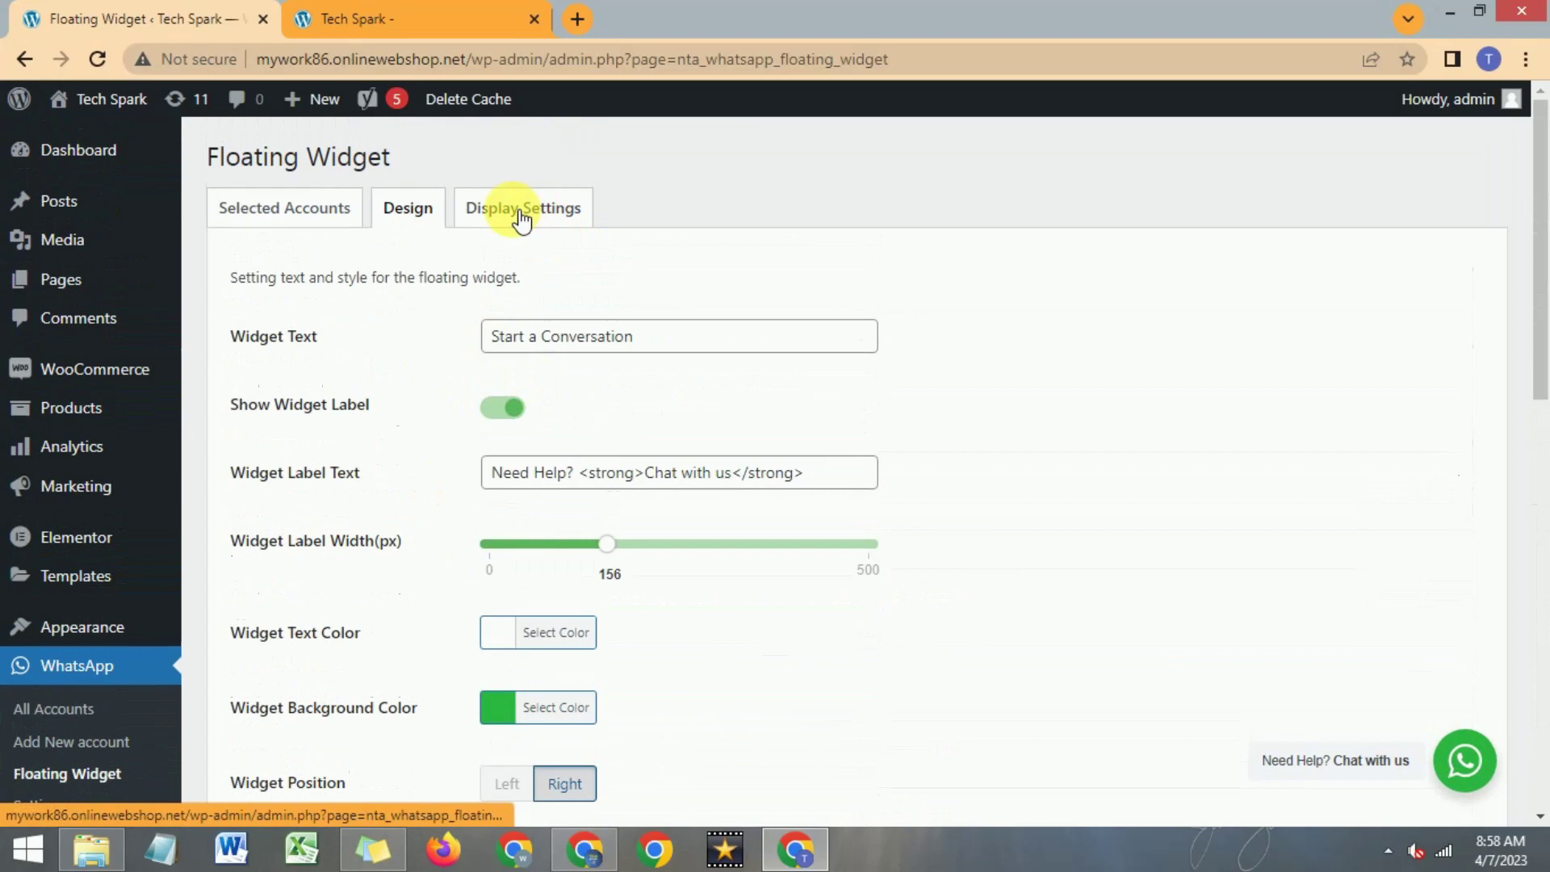
Step: Open the widget's Display Settings and check the device visibility and Display on Pages options, keeping "Show on all pages except"
left_click(522, 219)
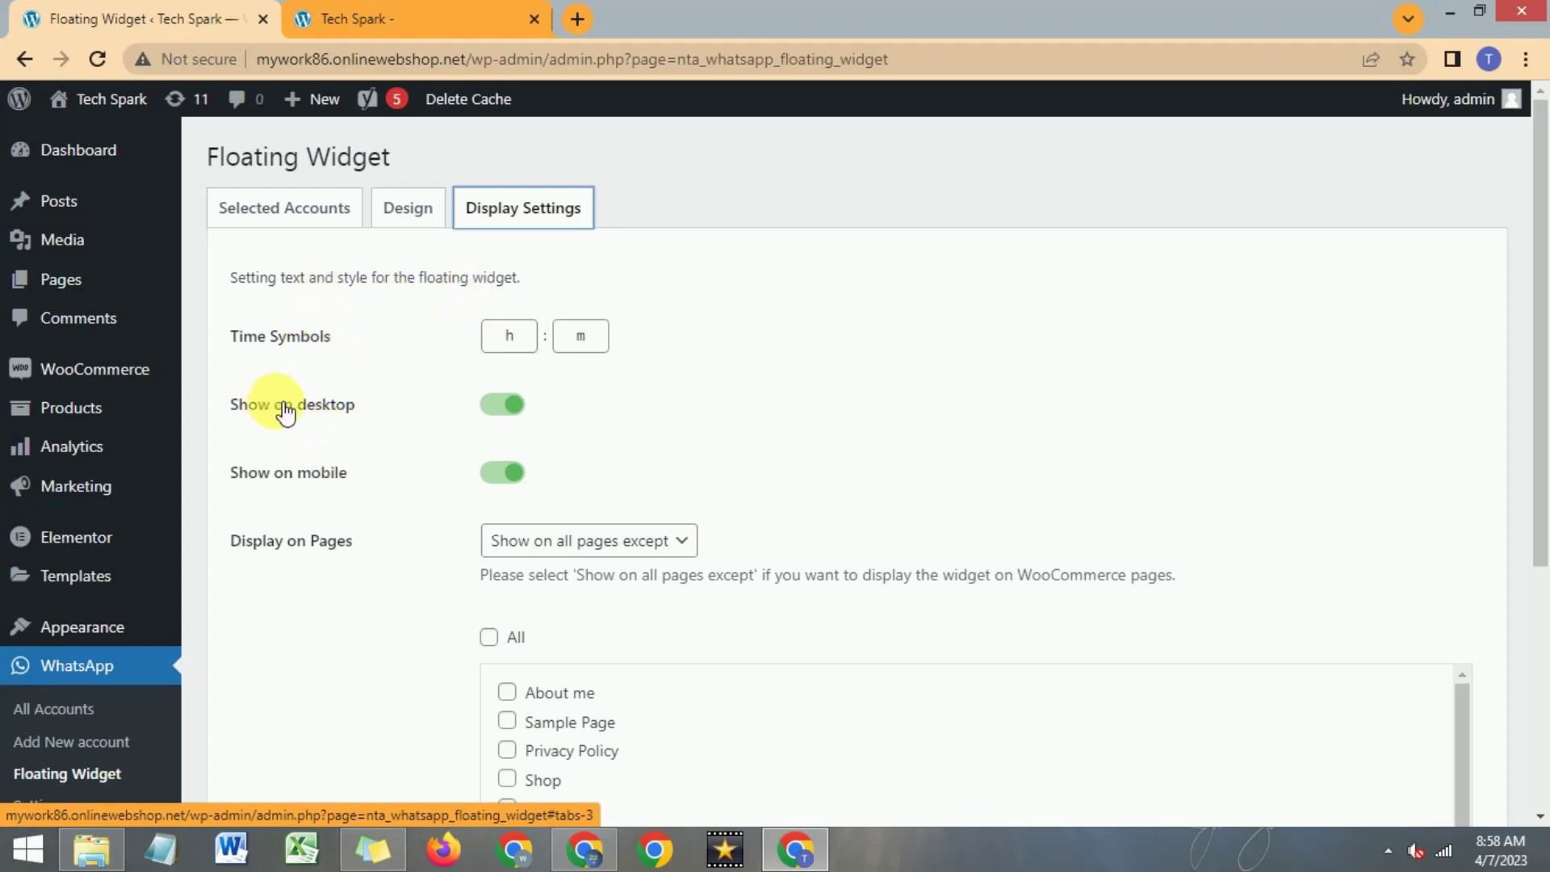
left_click(494, 406)
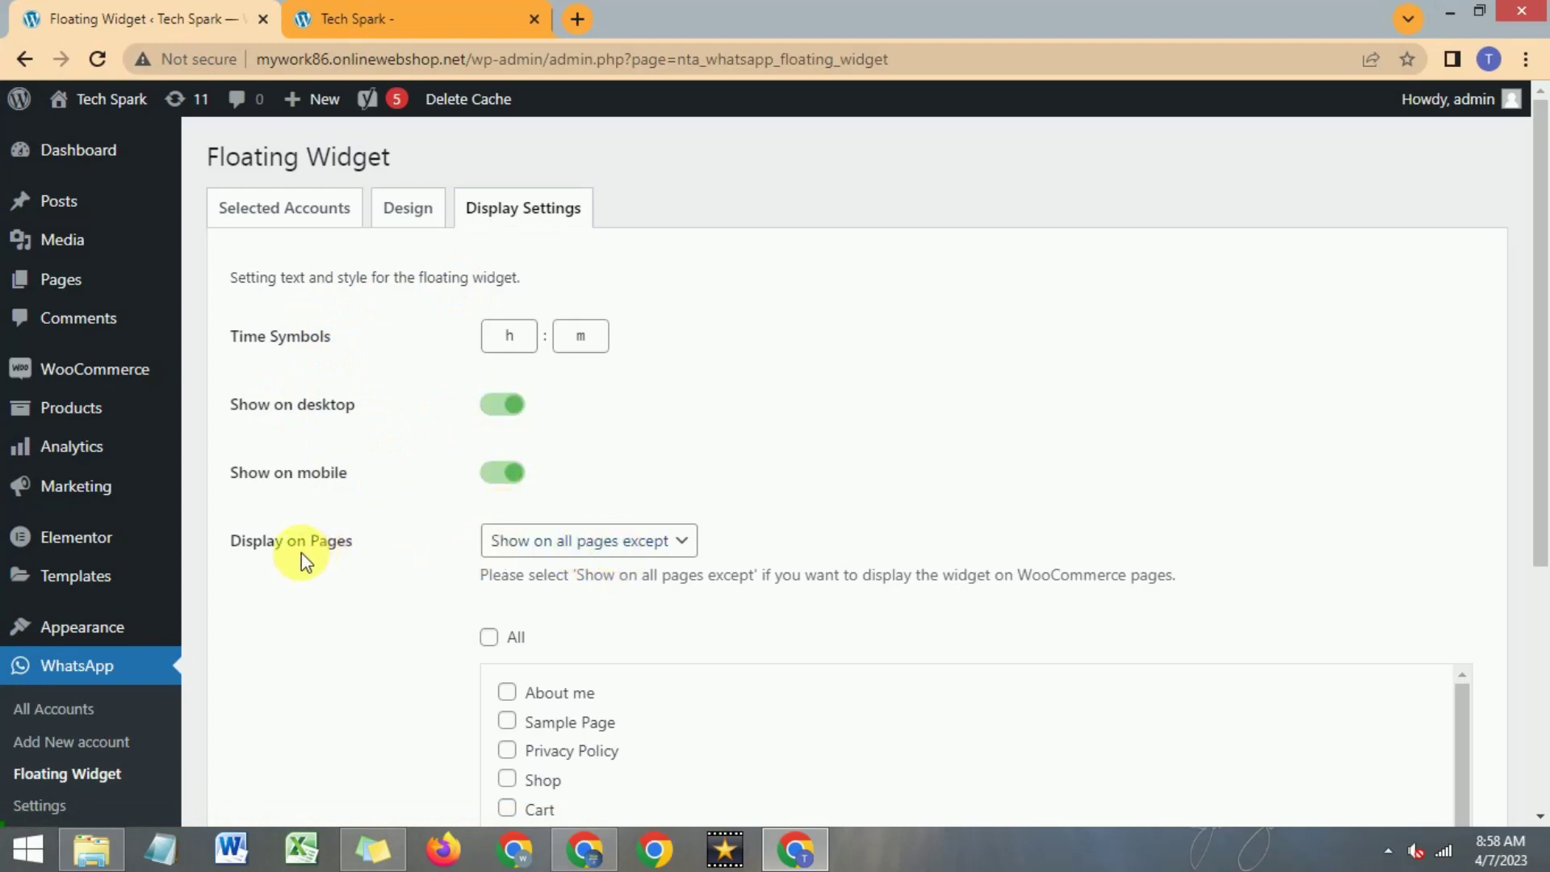
left_click(648, 542)
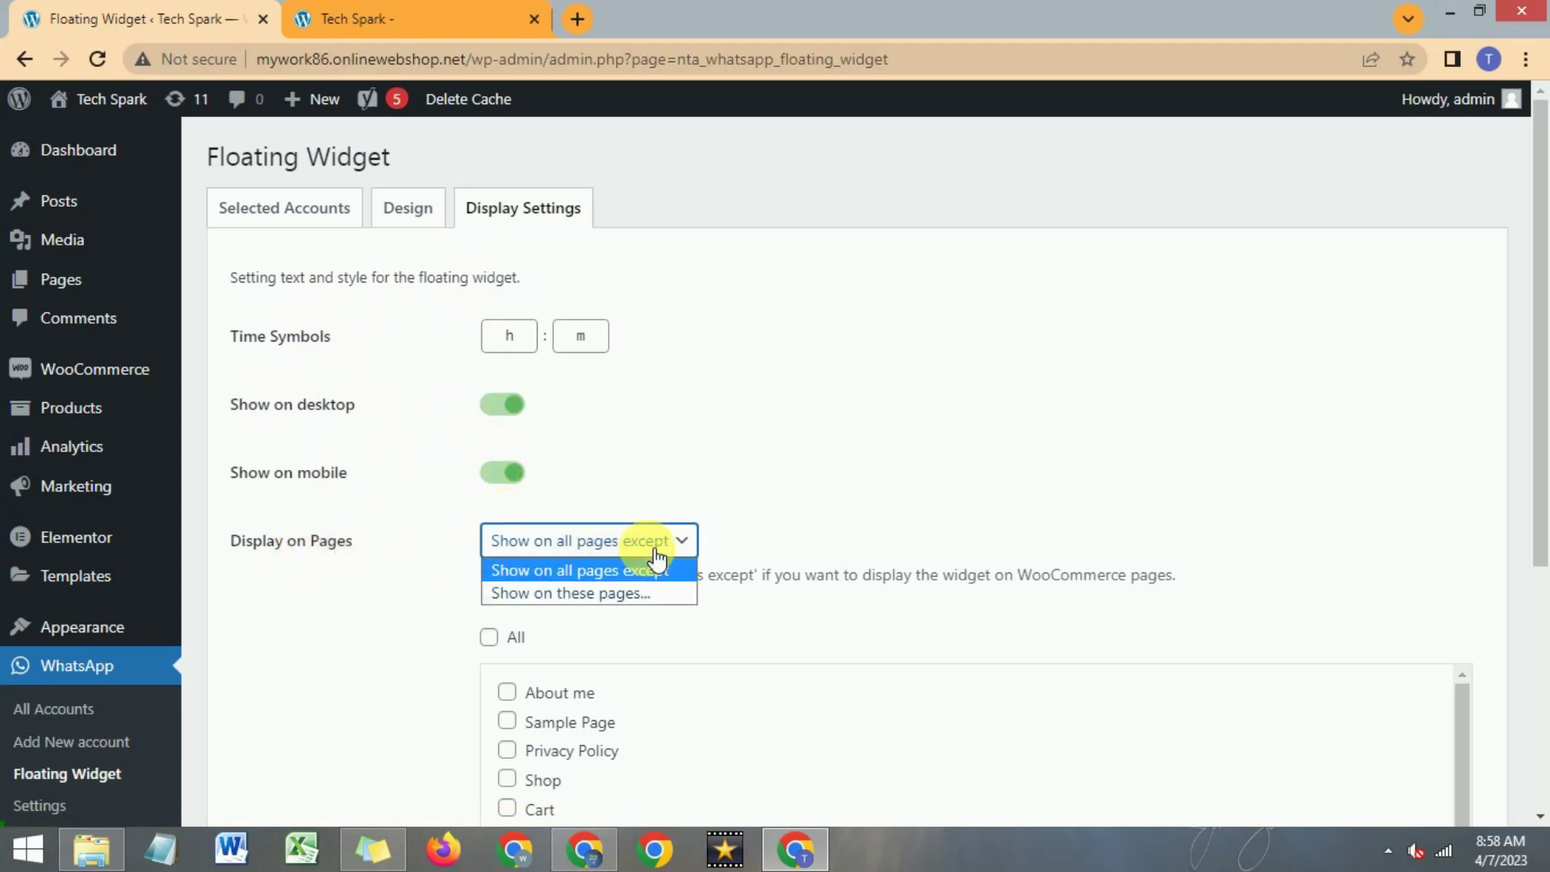
left_click(682, 468)
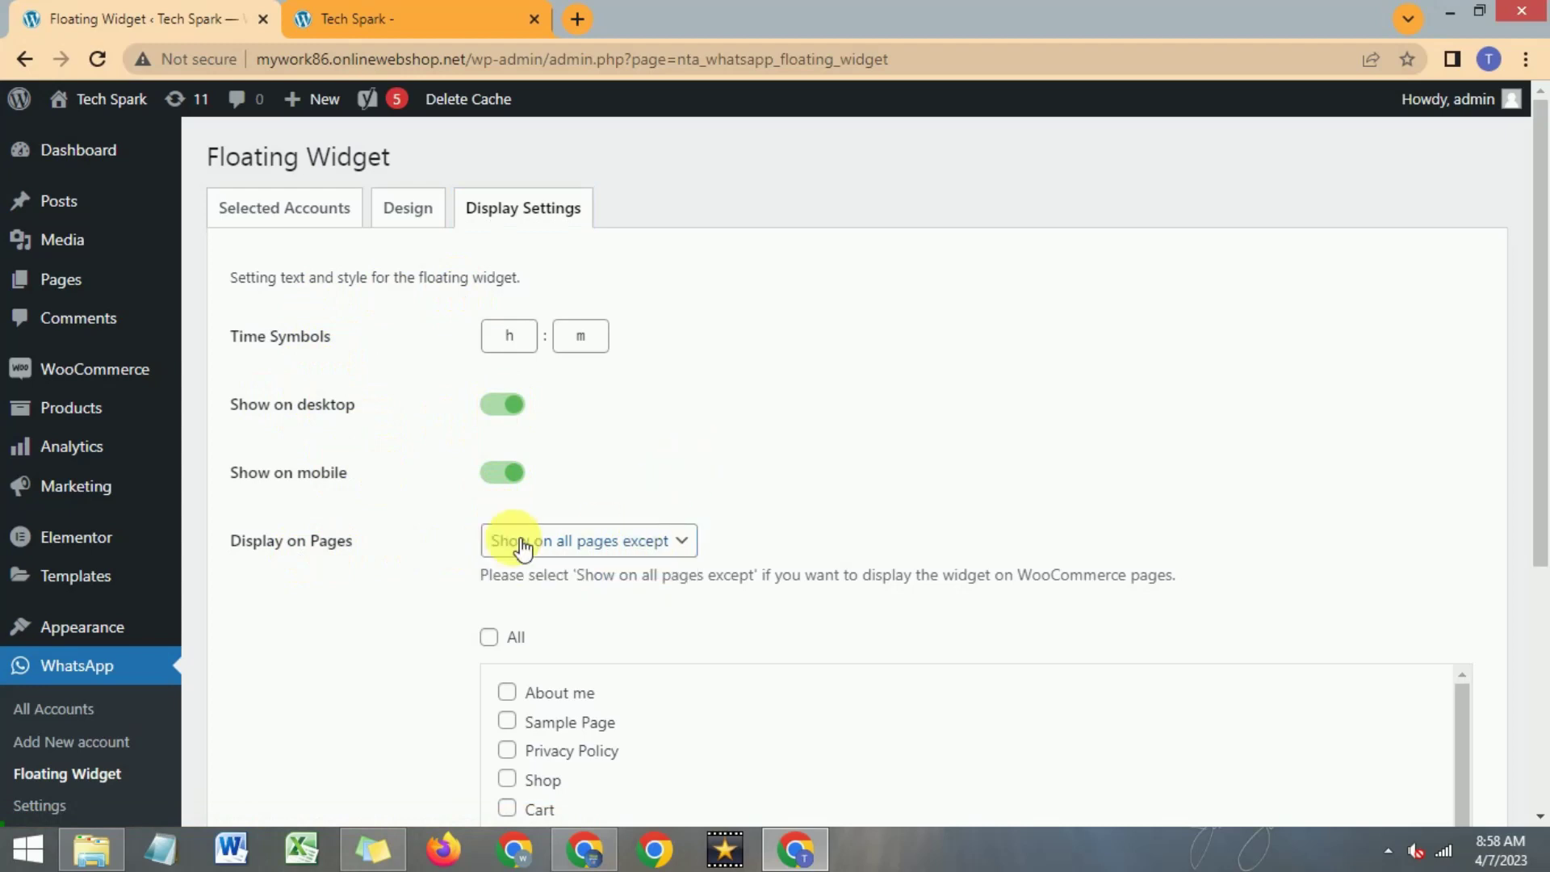
Step: Keep Display on Pages at "Show on all pages except" with no pages excluded and save the floating widget's display settings
left_click(614, 545)
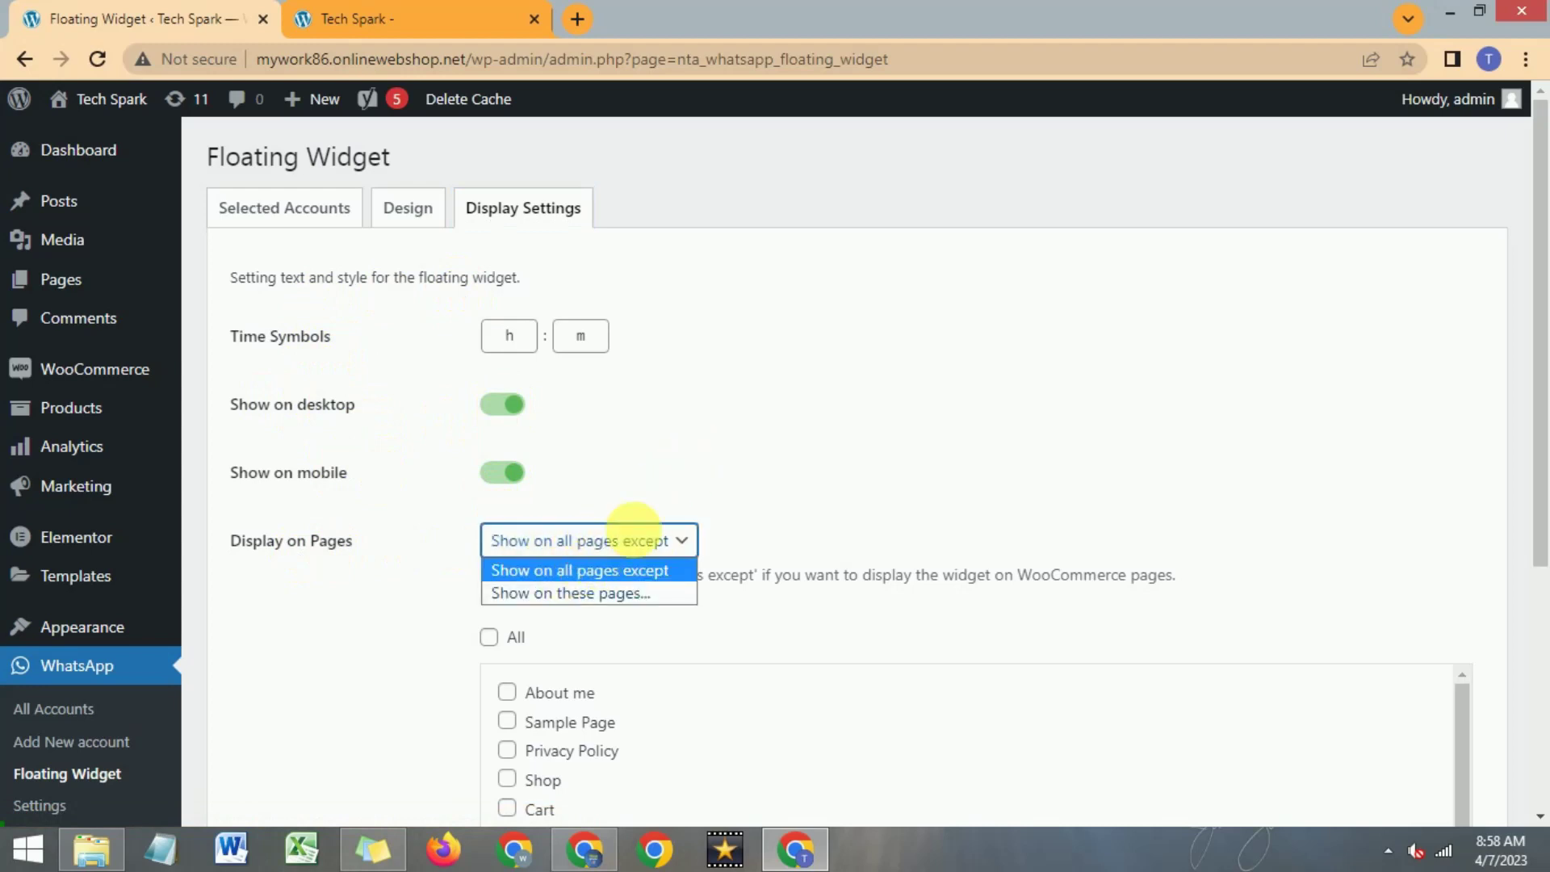
left_click(502, 537)
scroll(576, 624, "down", 3)
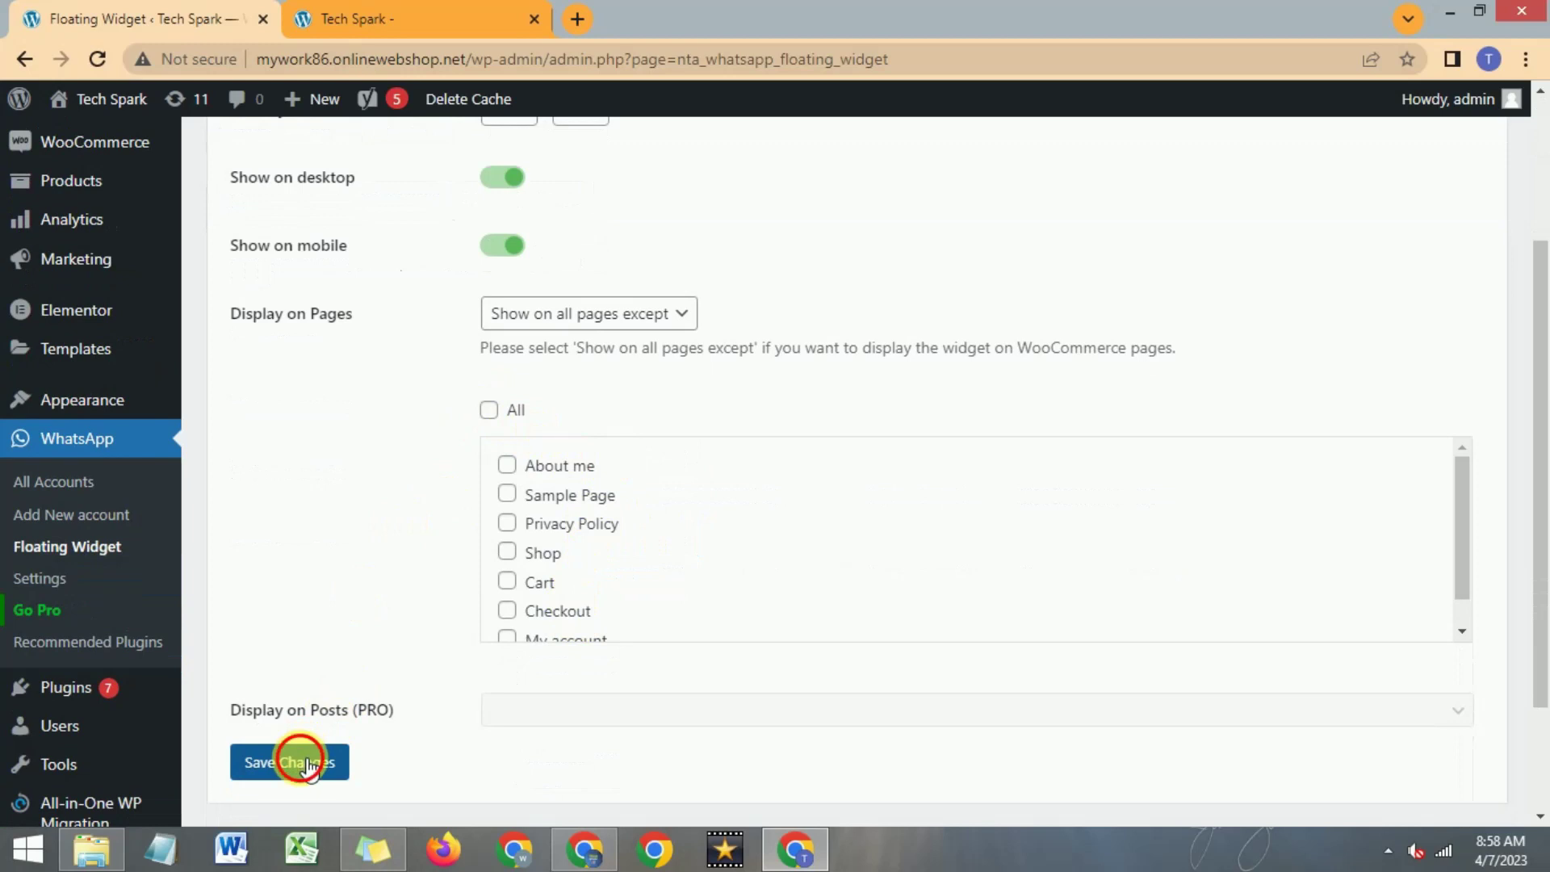
left_click(310, 769)
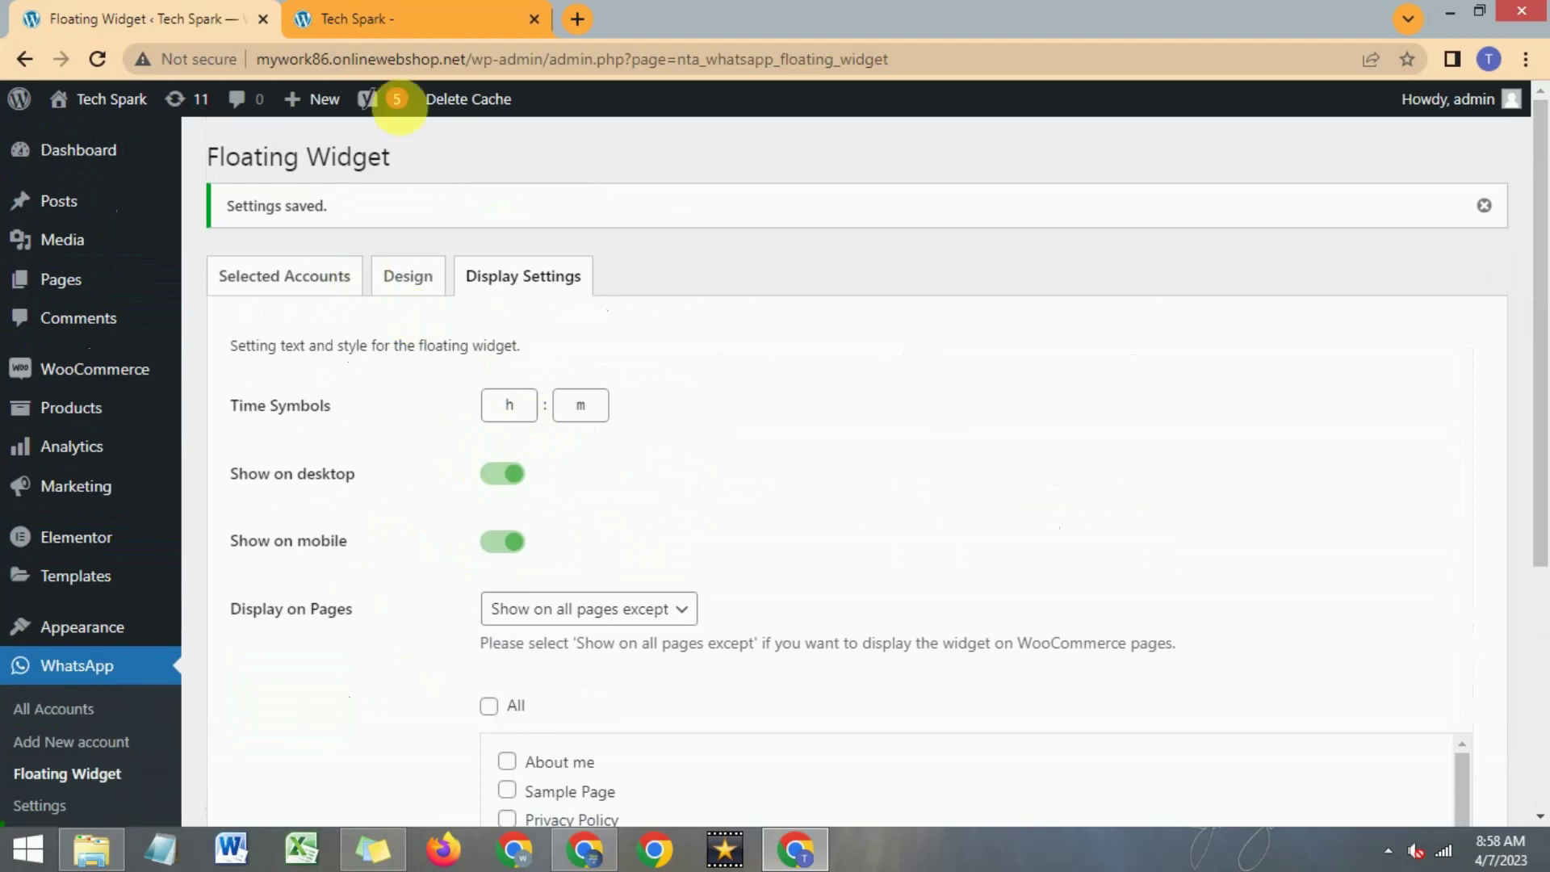
Step: Reload the Tech Spark home page on the live site and open the WhatsApp chat popup
left_click(468, 20)
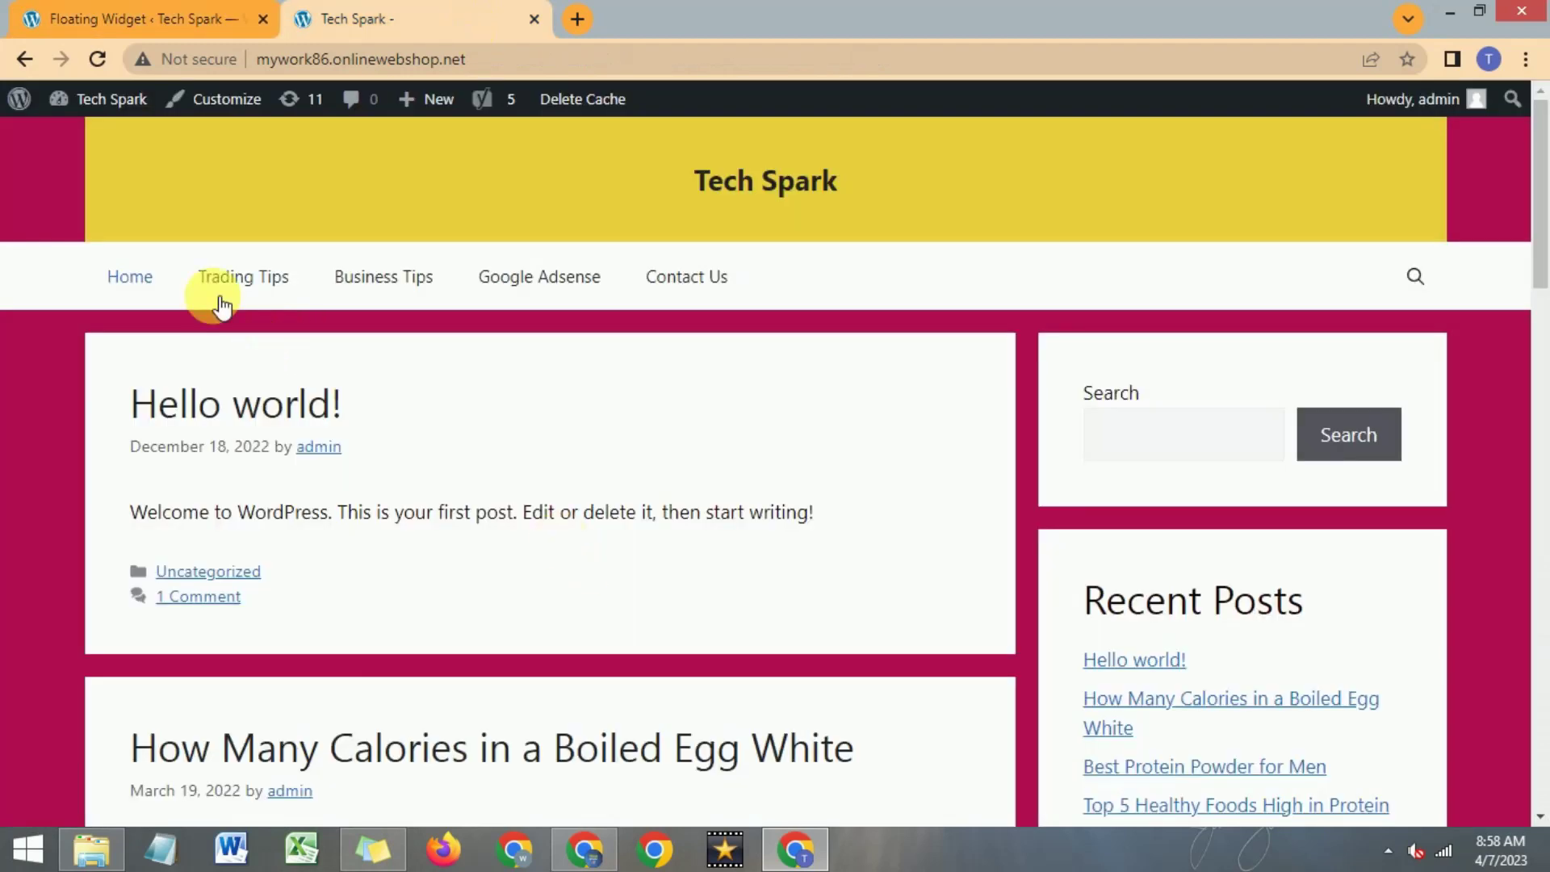
left_click(98, 60)
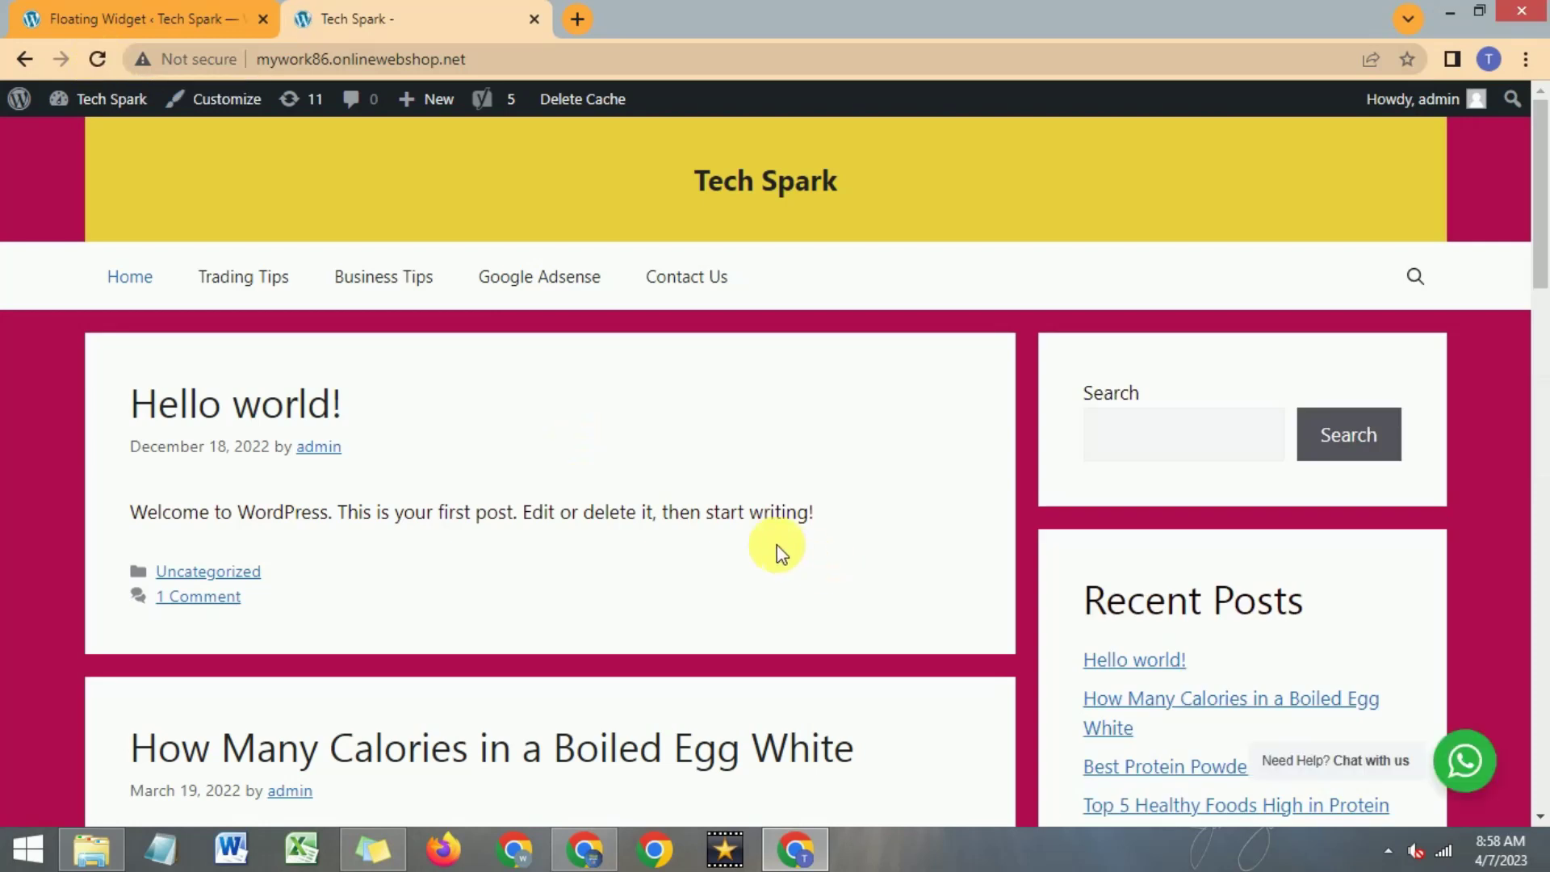
left_click(1467, 769)
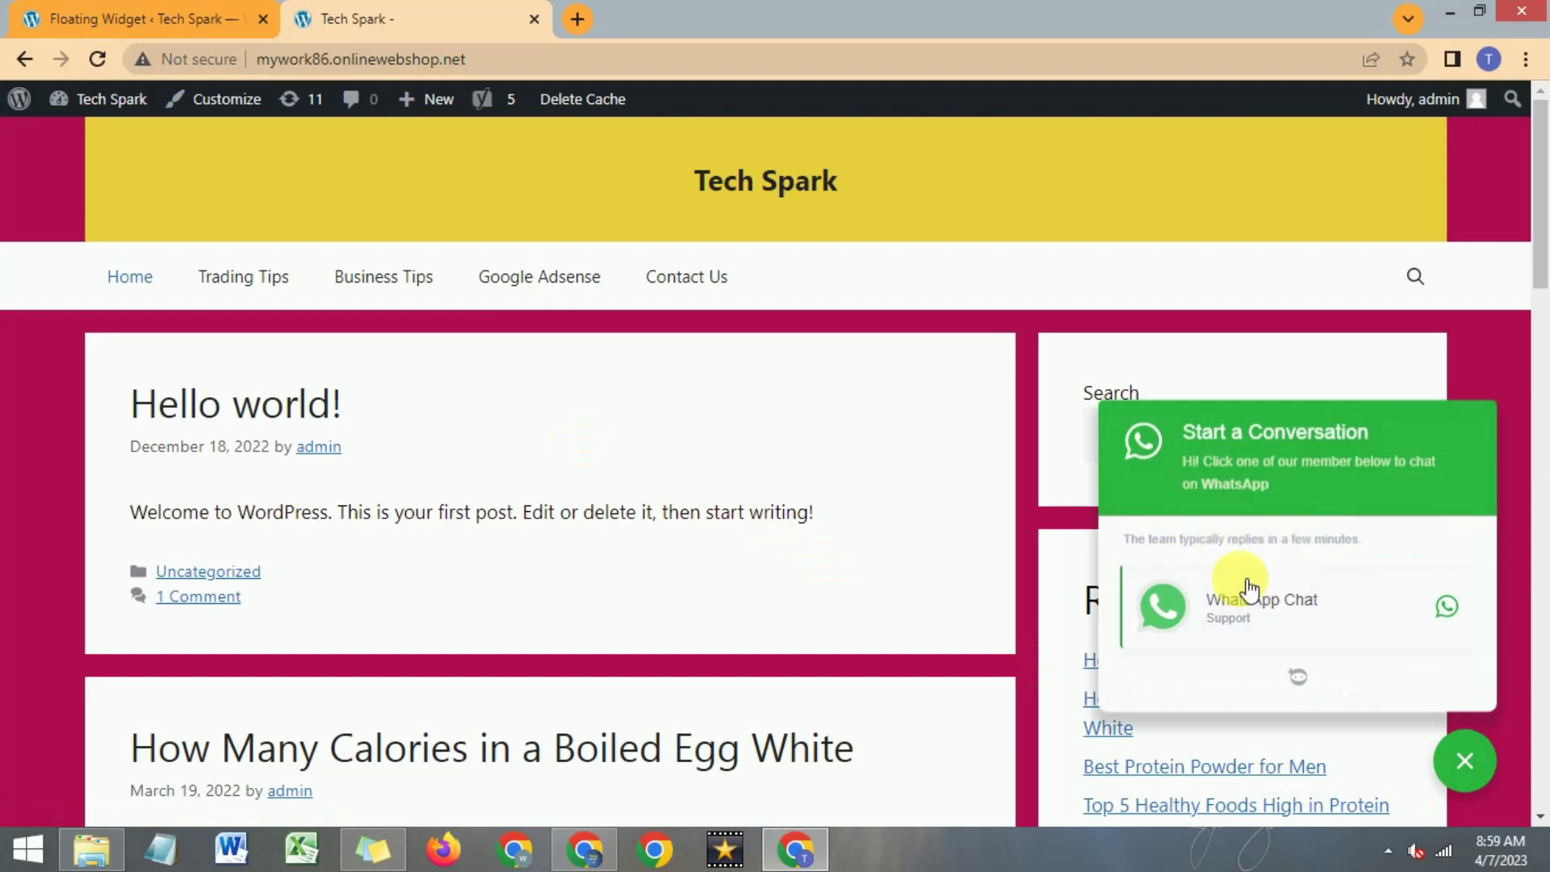
Step: Check the WhatsApp widget on the Trading Tips page and along the home page's post list
left_click(268, 287)
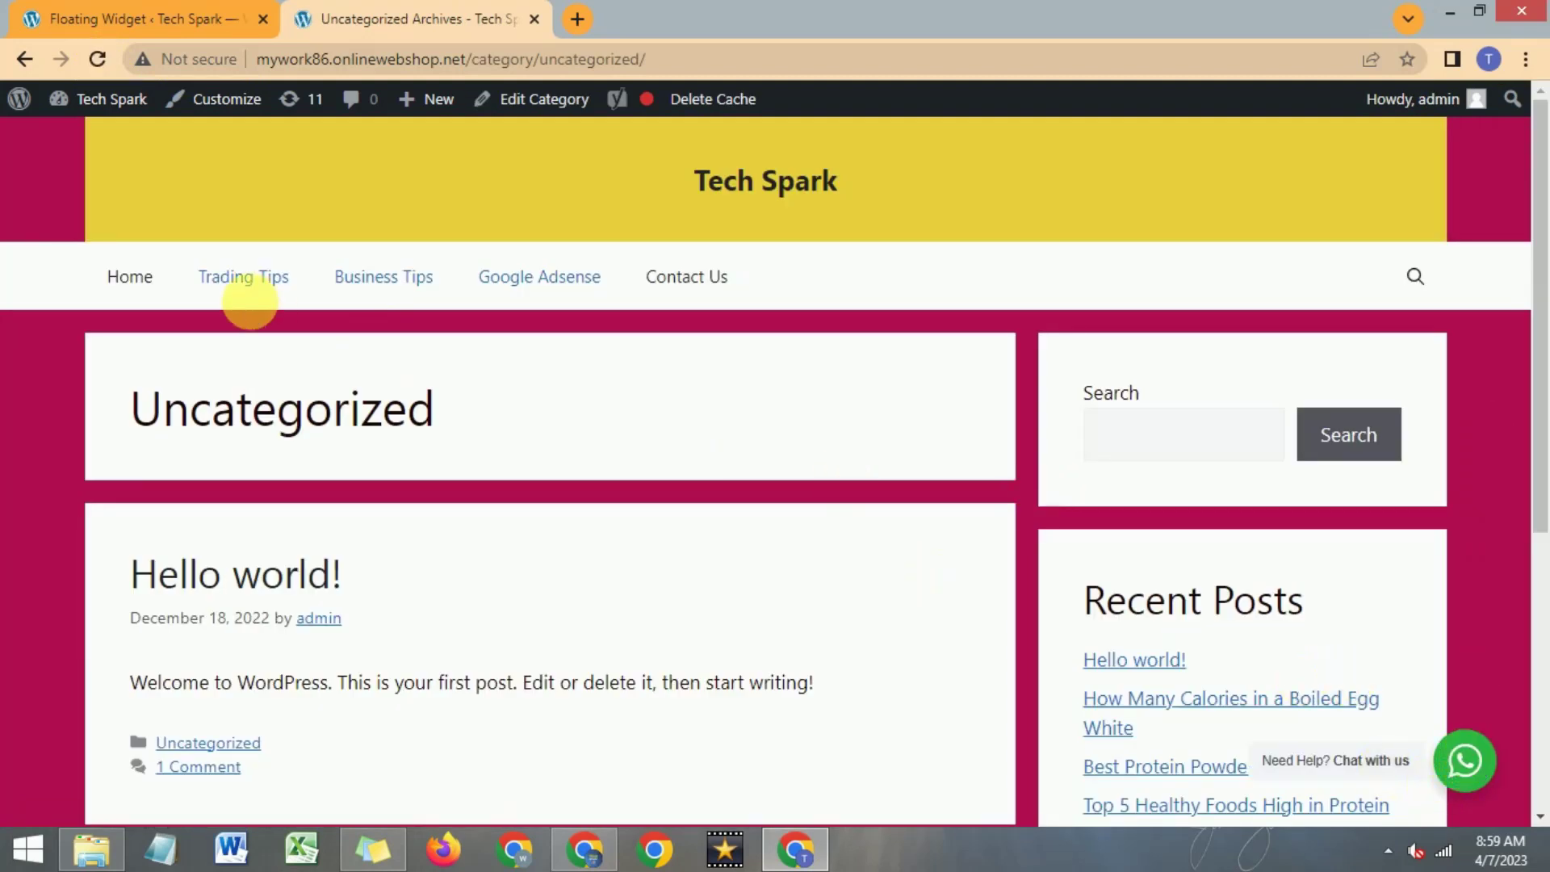
left_click(129, 274)
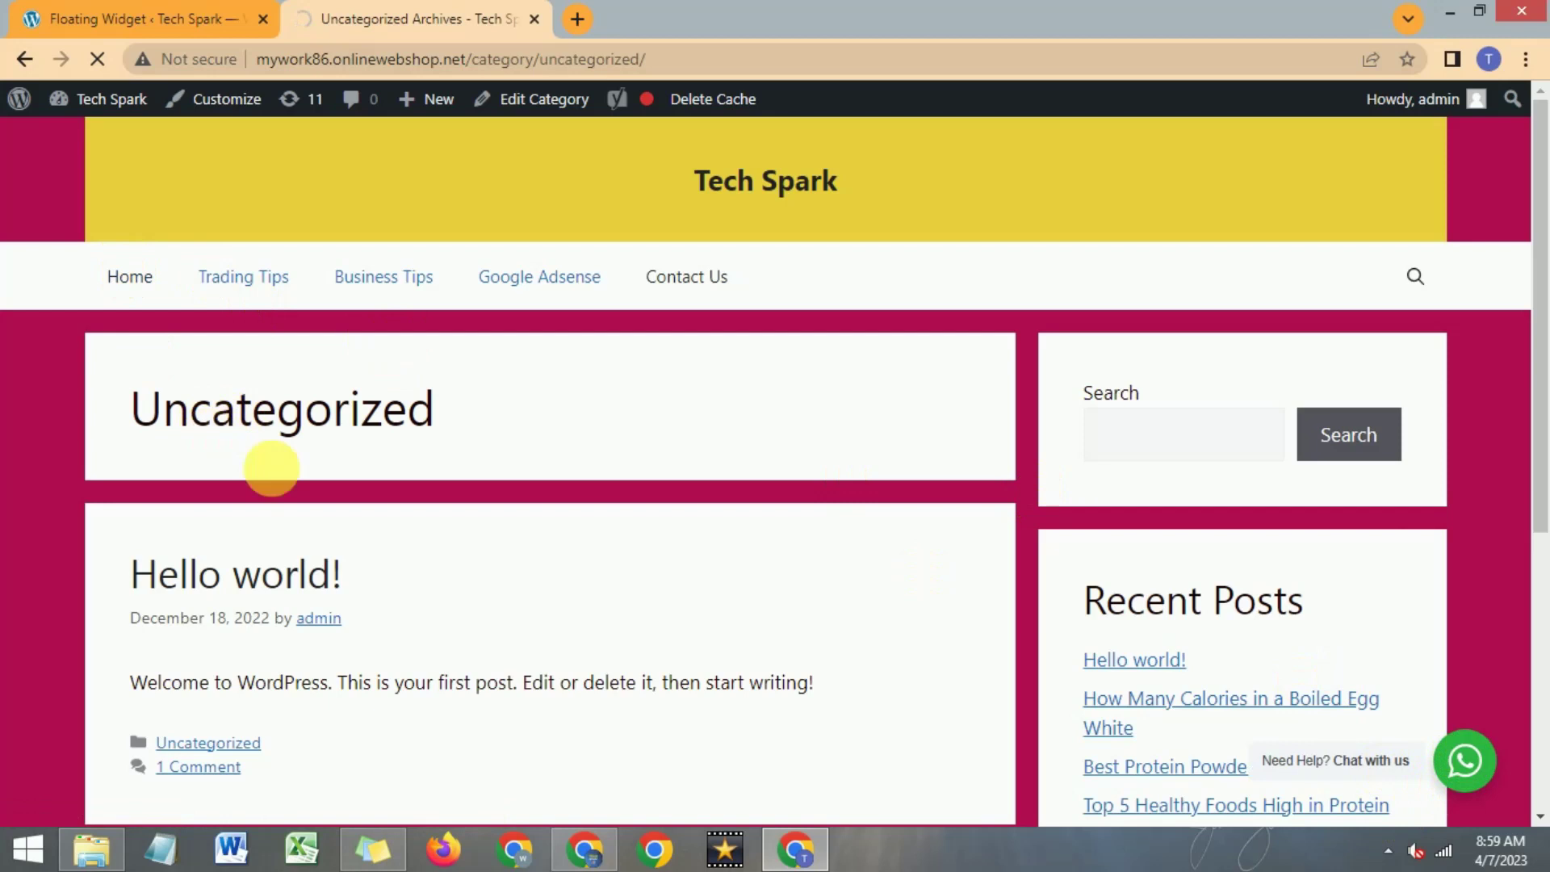
scroll(348, 524, "down", 5)
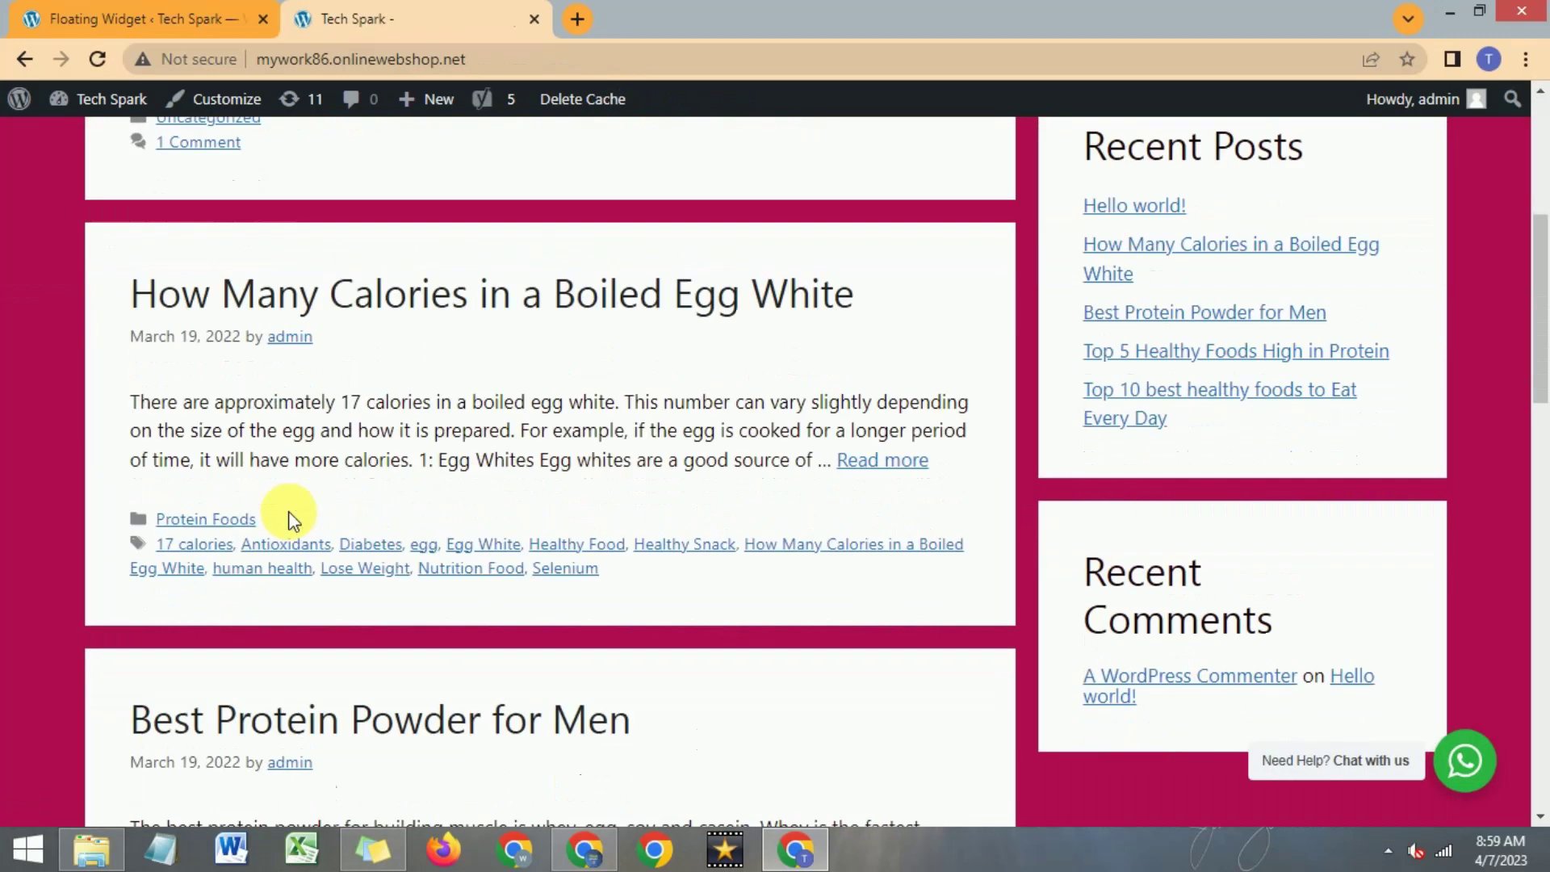
scroll(242, 497, "down", 4)
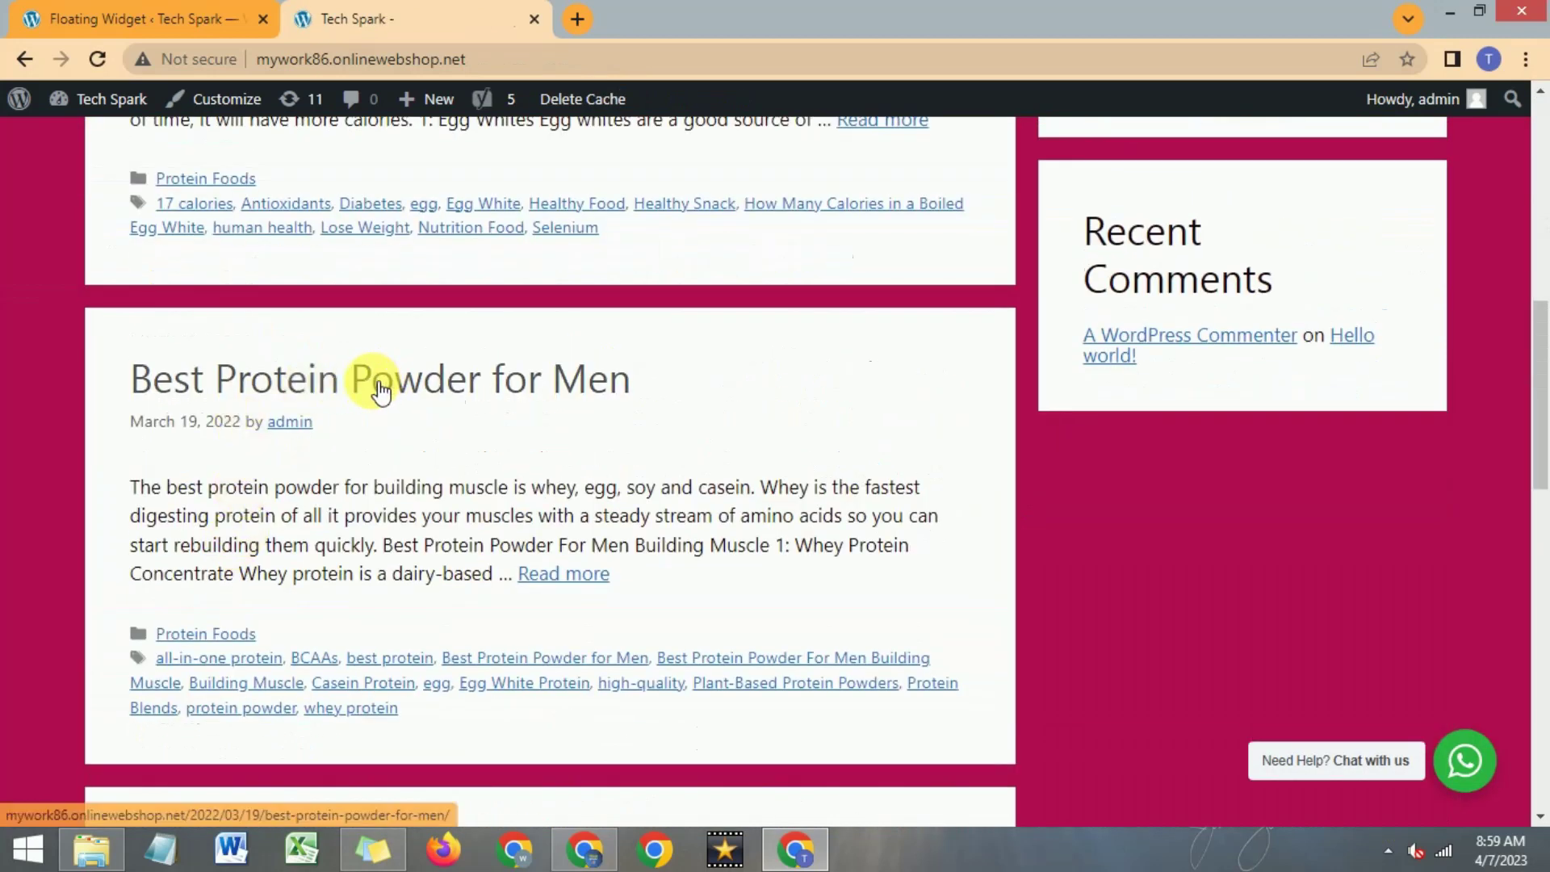
Step: Open the "Best Protein Powder for Men" post and test the WhatsApp chat popup by opening, closing and reopening it
left_click(382, 403)
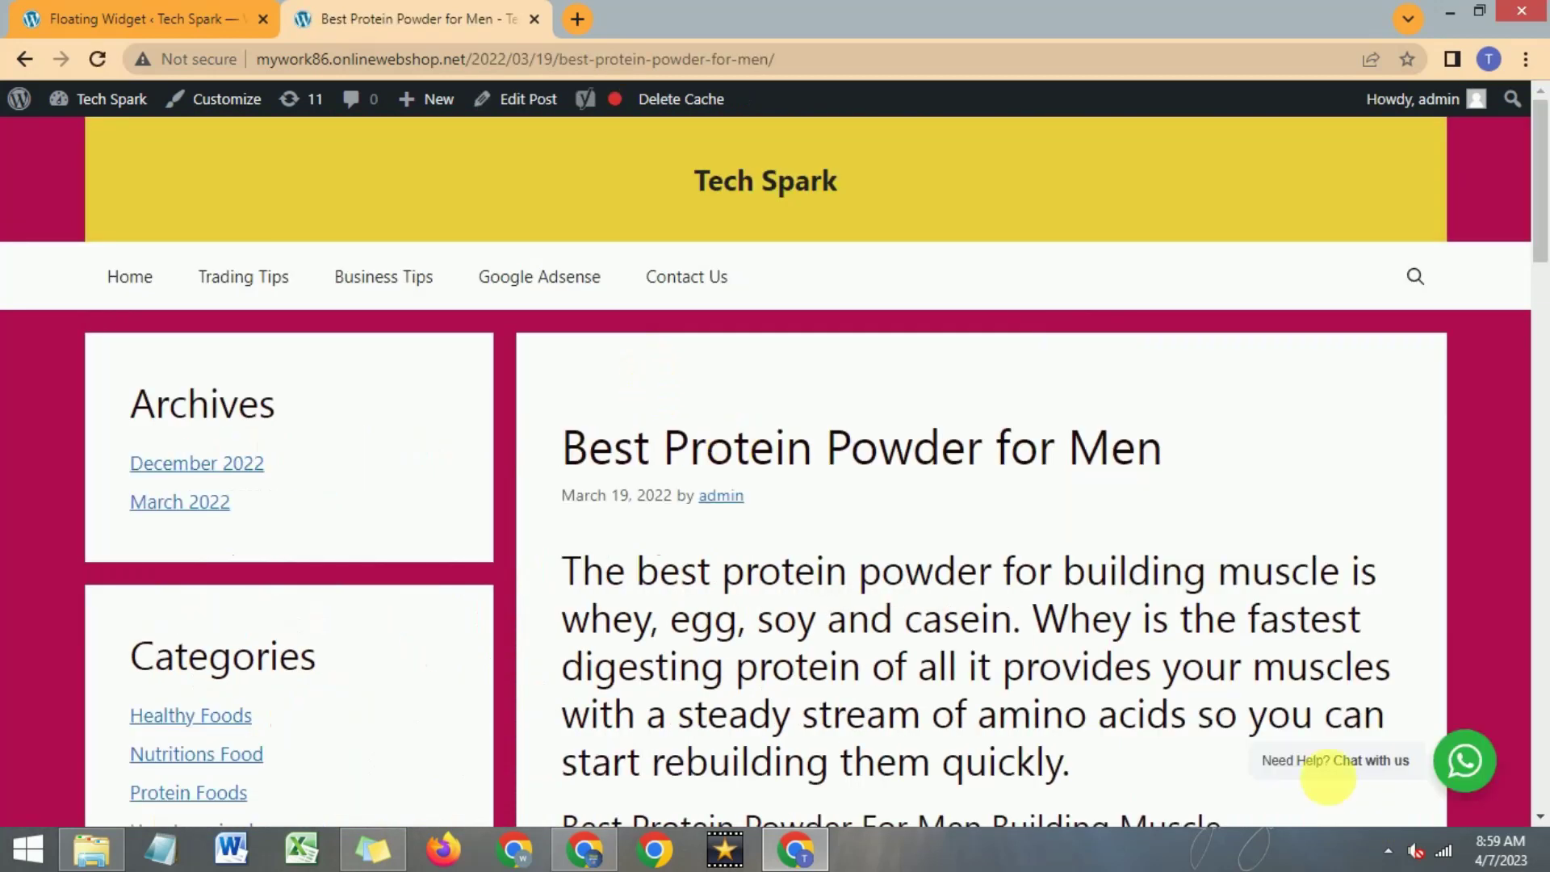
left_click(1475, 770)
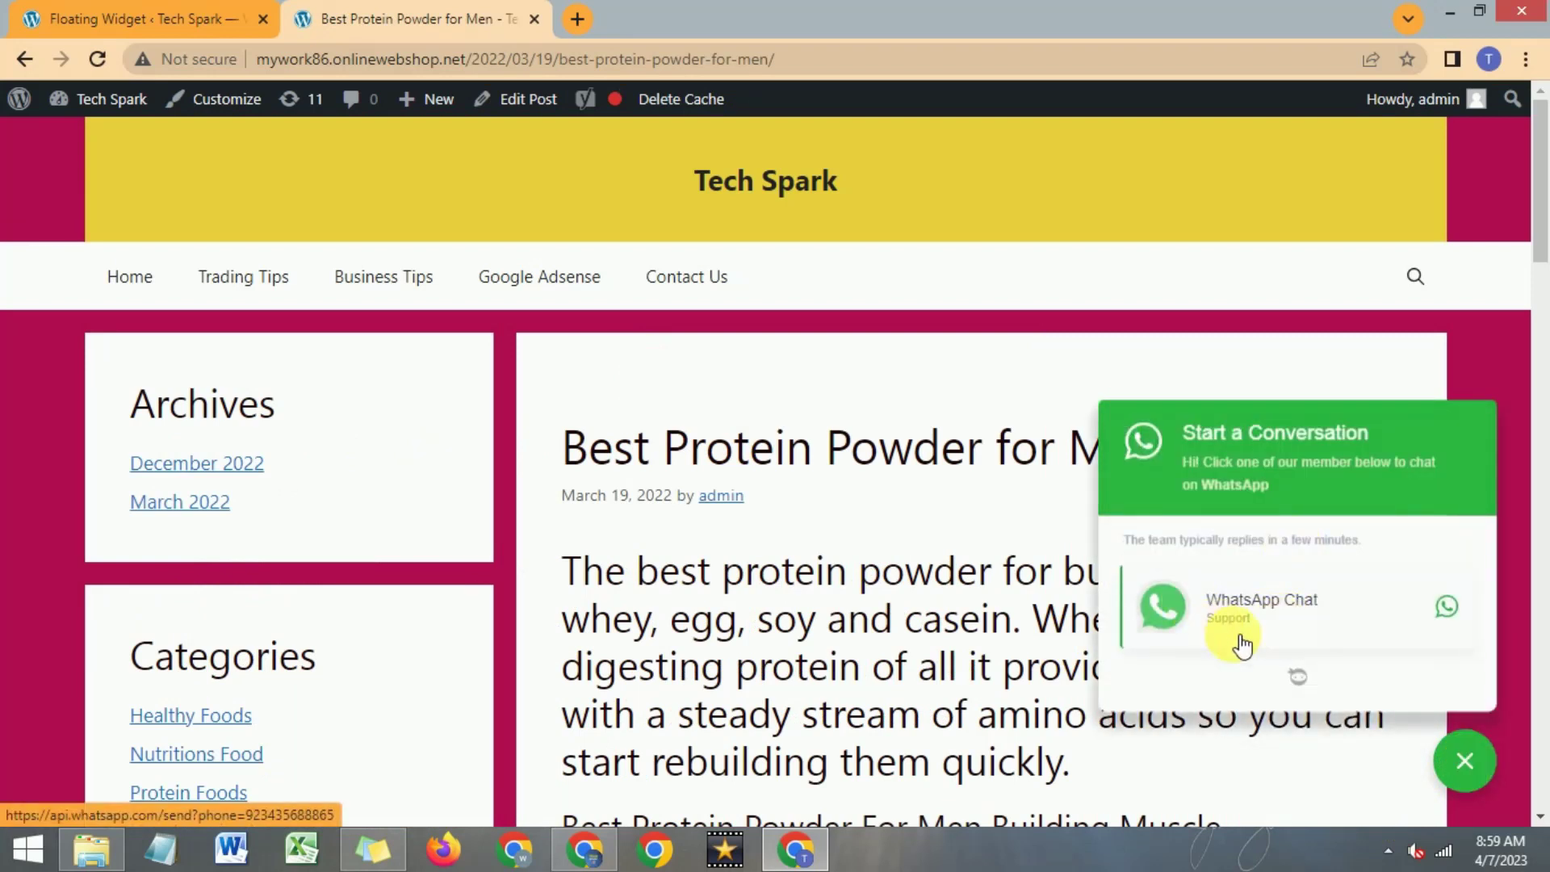
left_click(1473, 769)
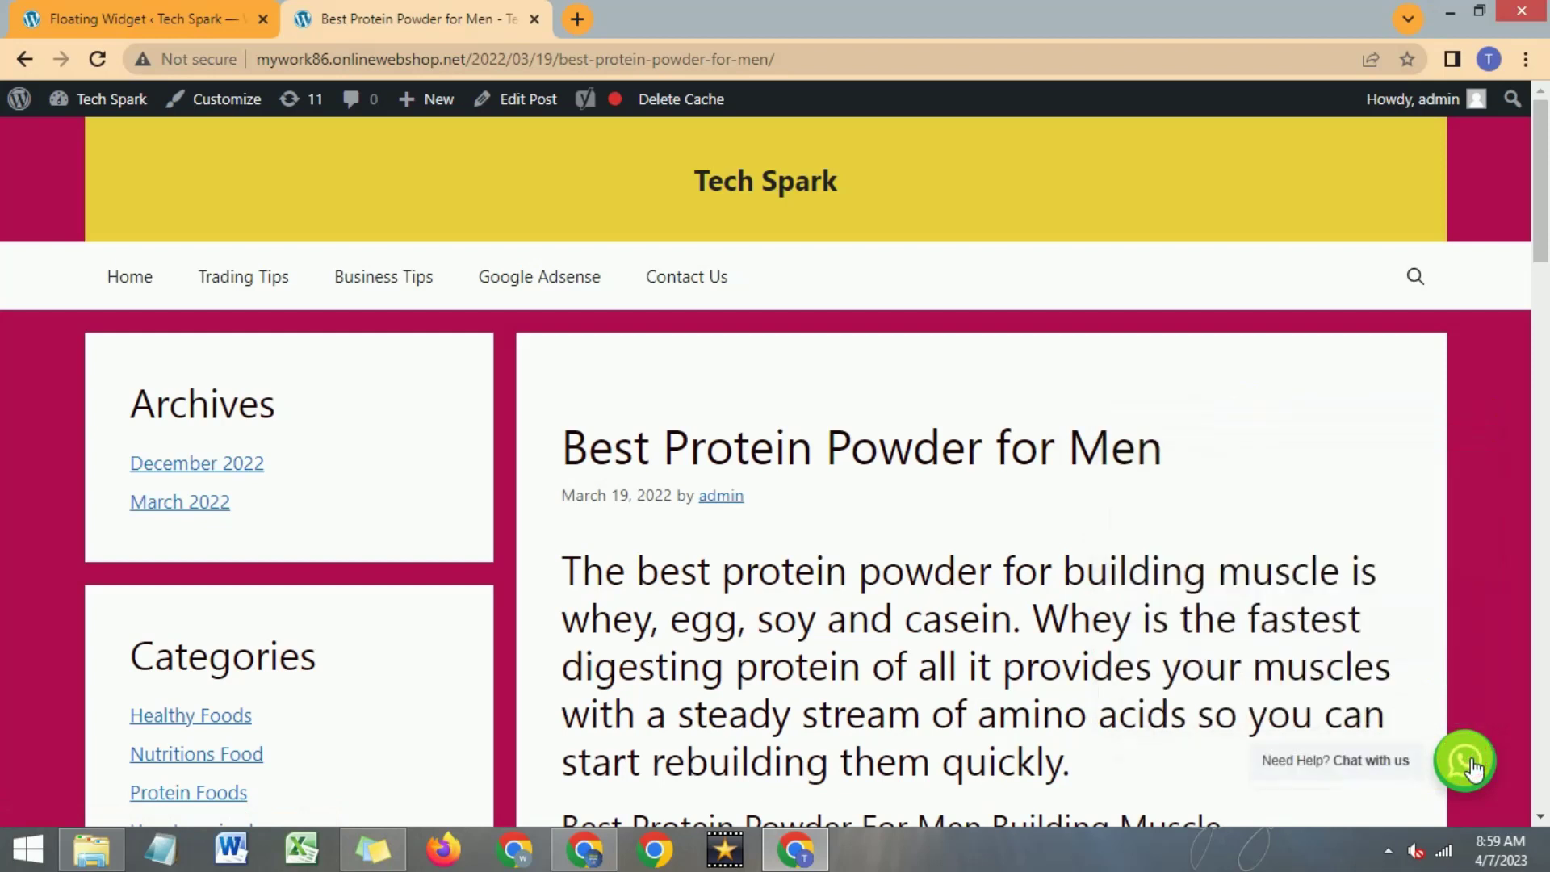
left_click(1481, 769)
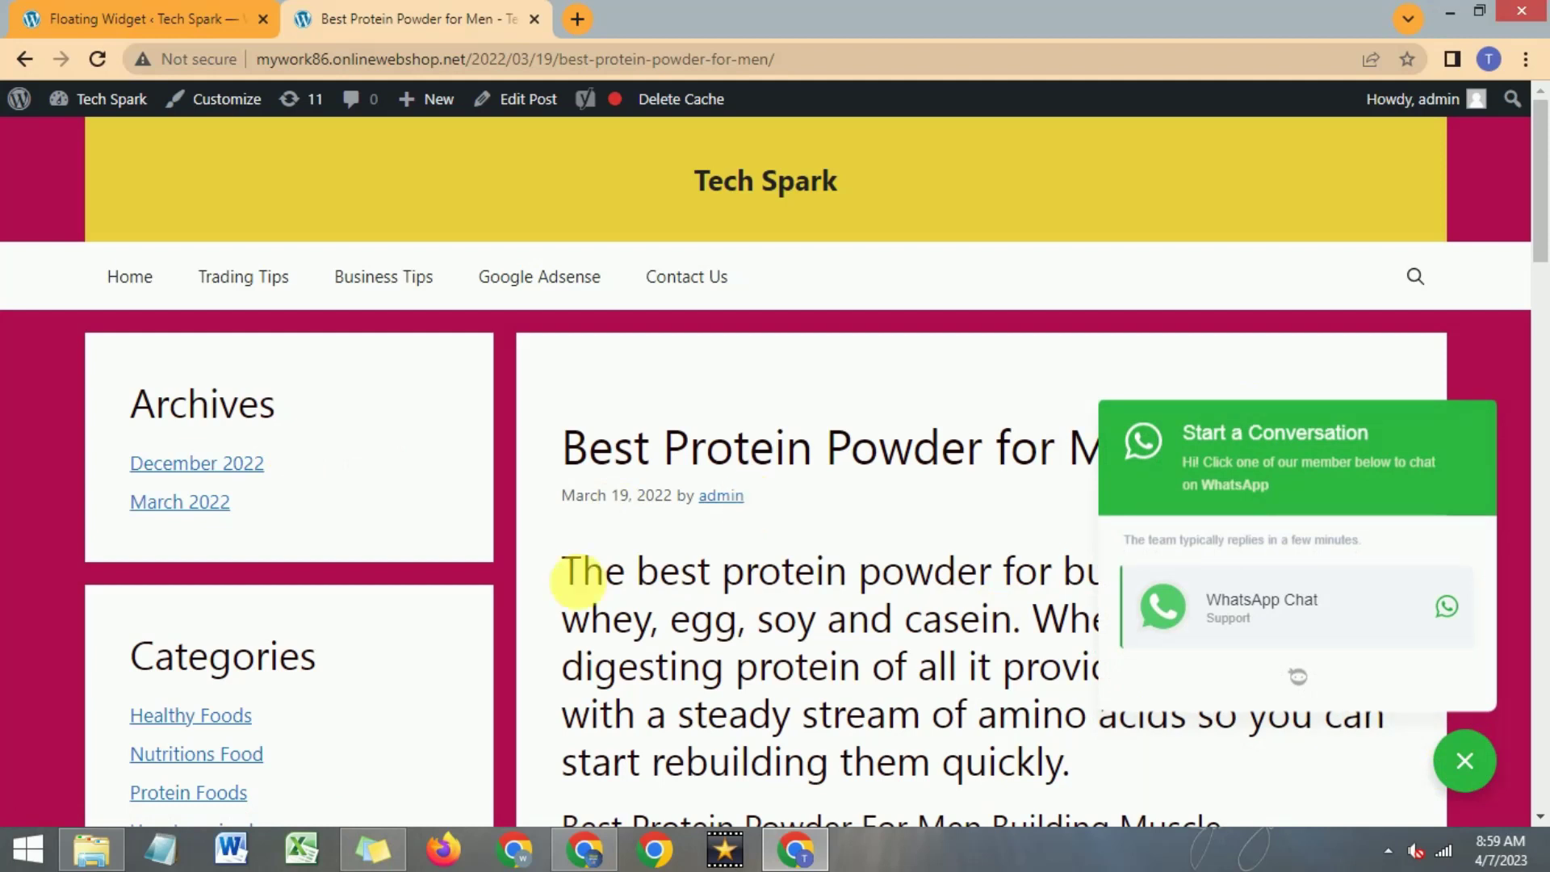
left_click(93, 11)
left_click(436, 11)
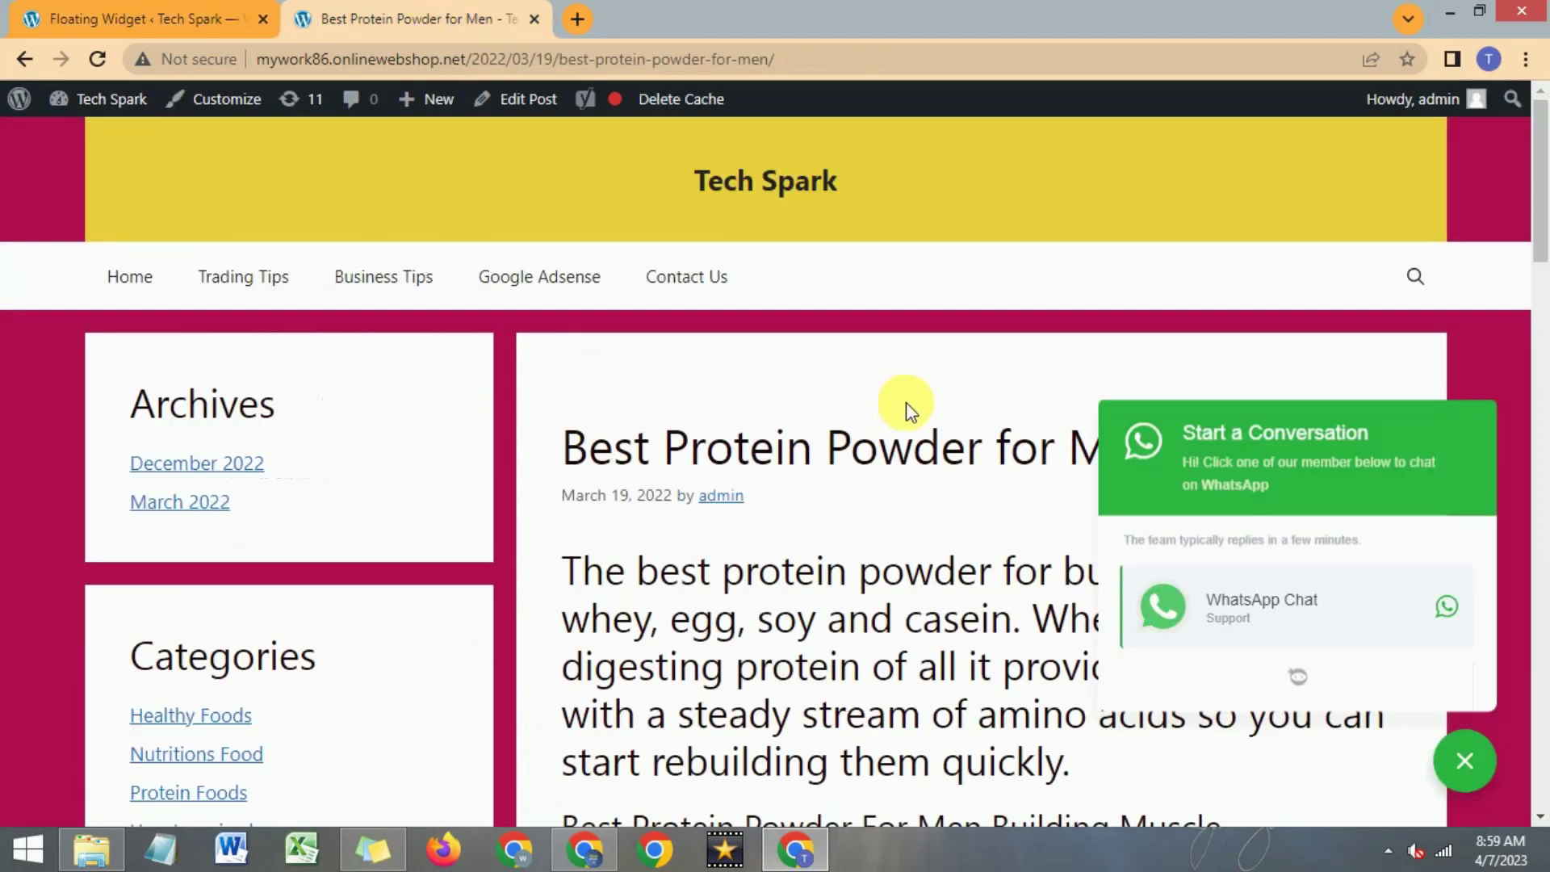